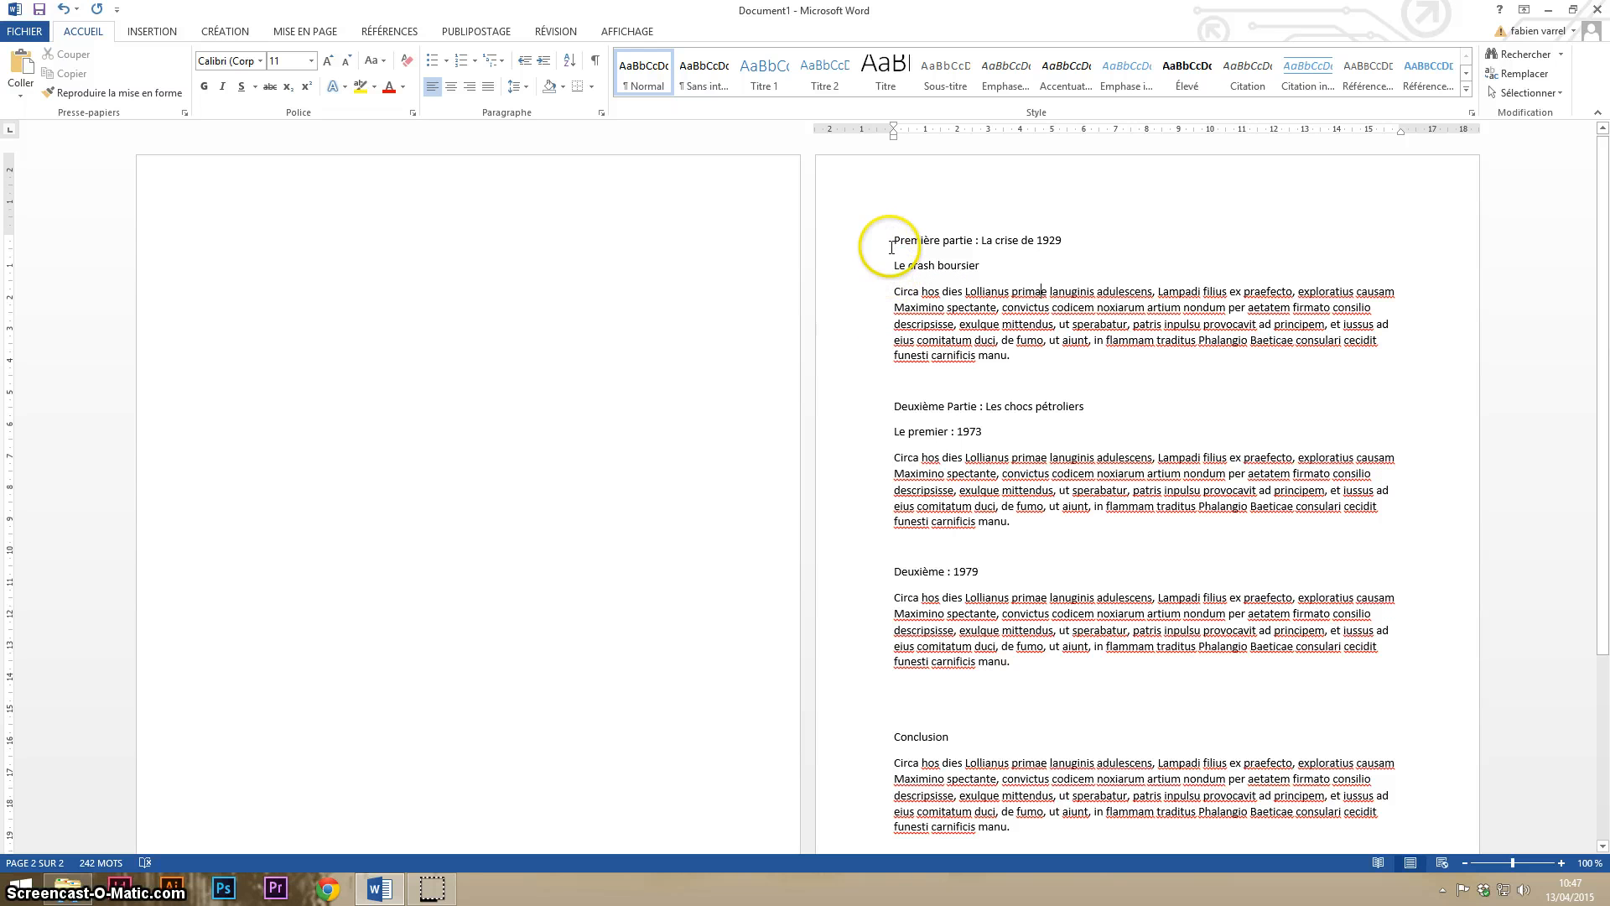
# - Apply the Titre 1 style to the line "Première partie : La crise de 1929"
pyautogui.moveTo(895, 243); pyautogui.dragTo(1065, 241)
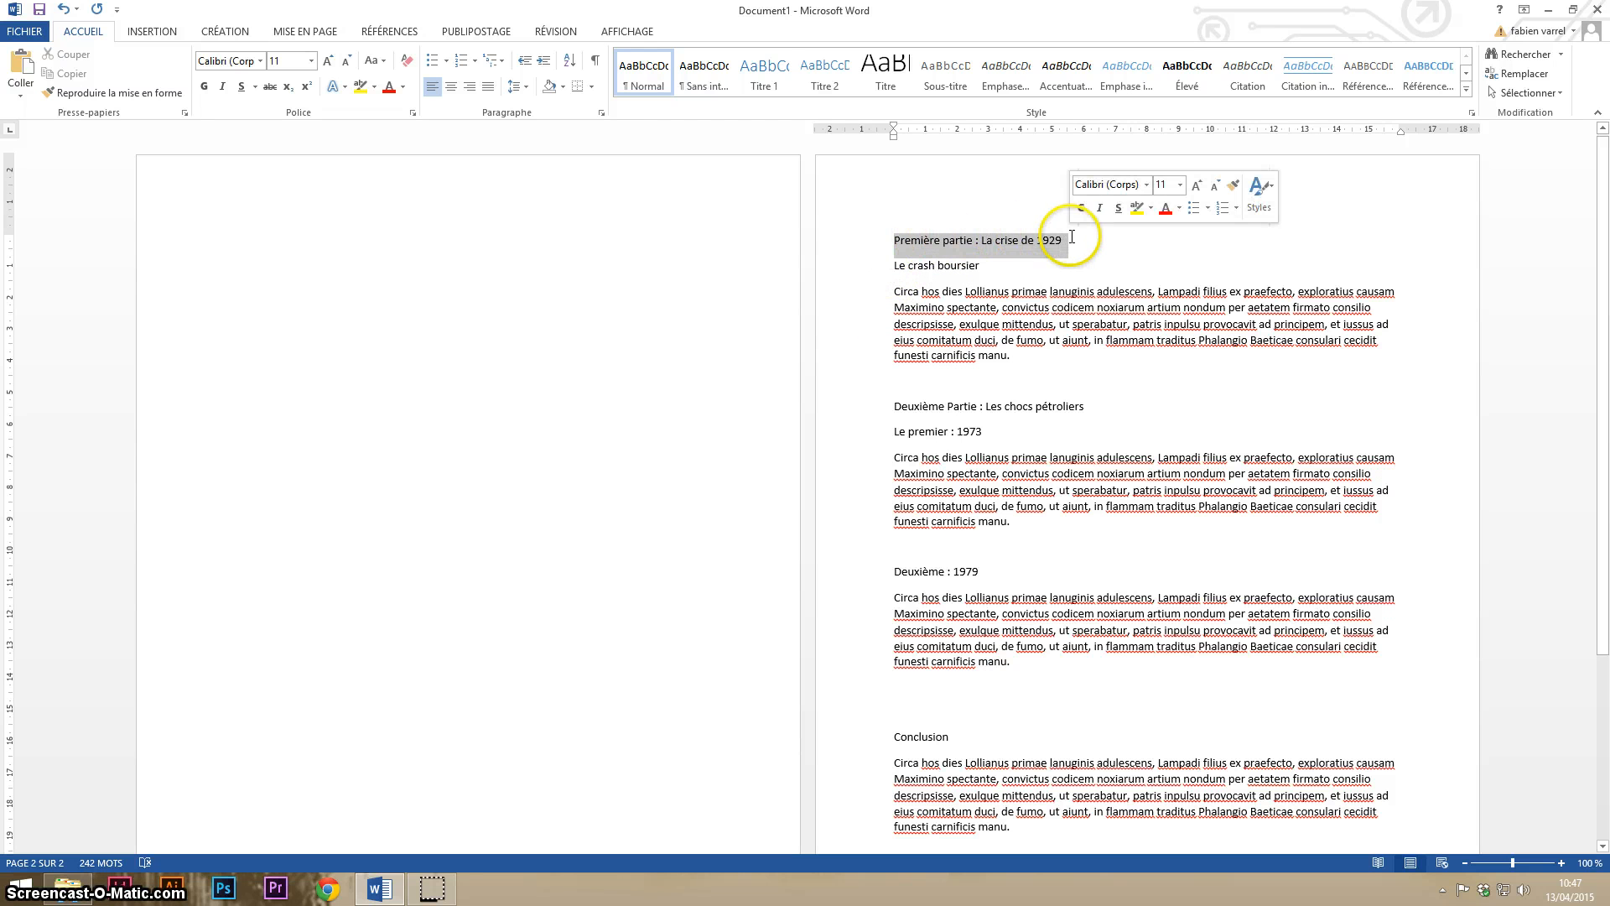
pyautogui.click(765, 87)
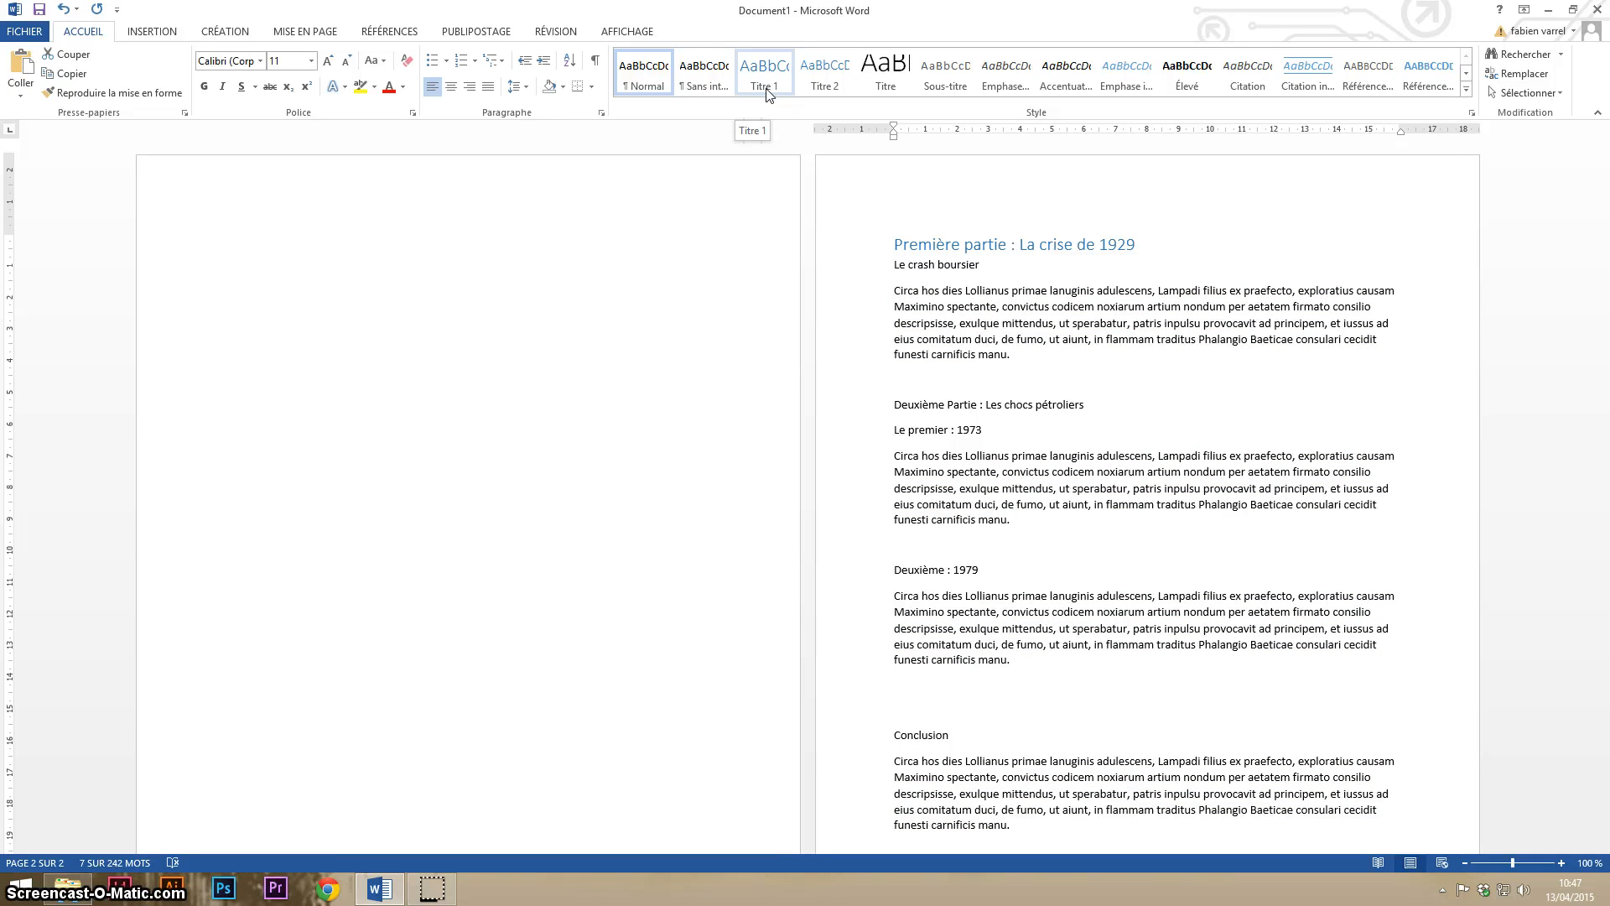
pyautogui.click(767, 89)
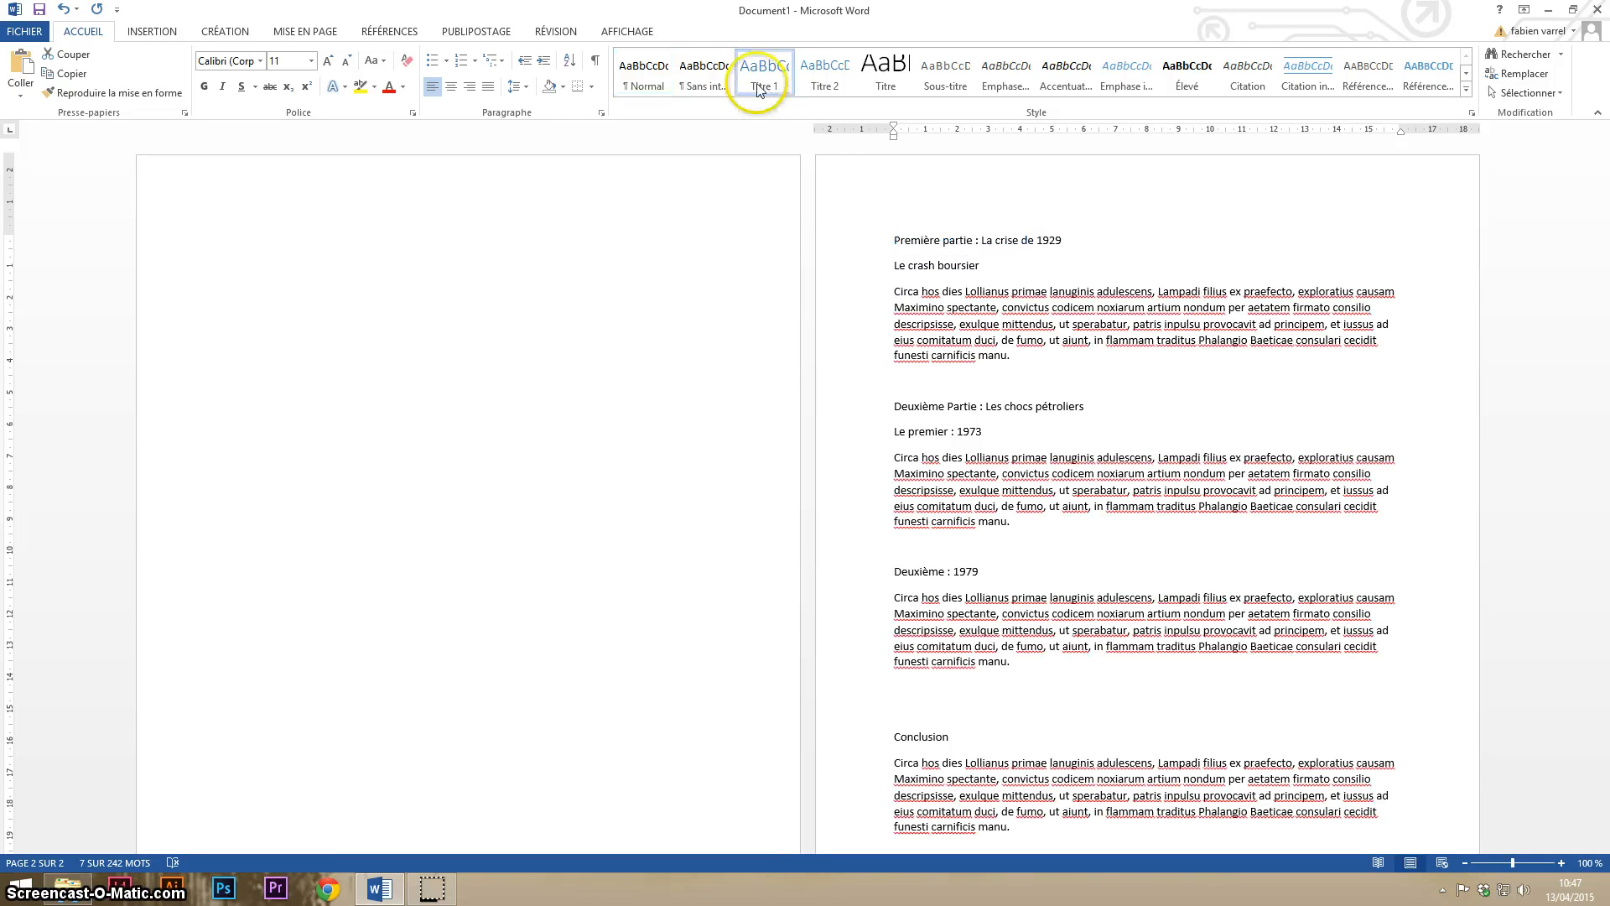
pyautogui.click(1076, 247)
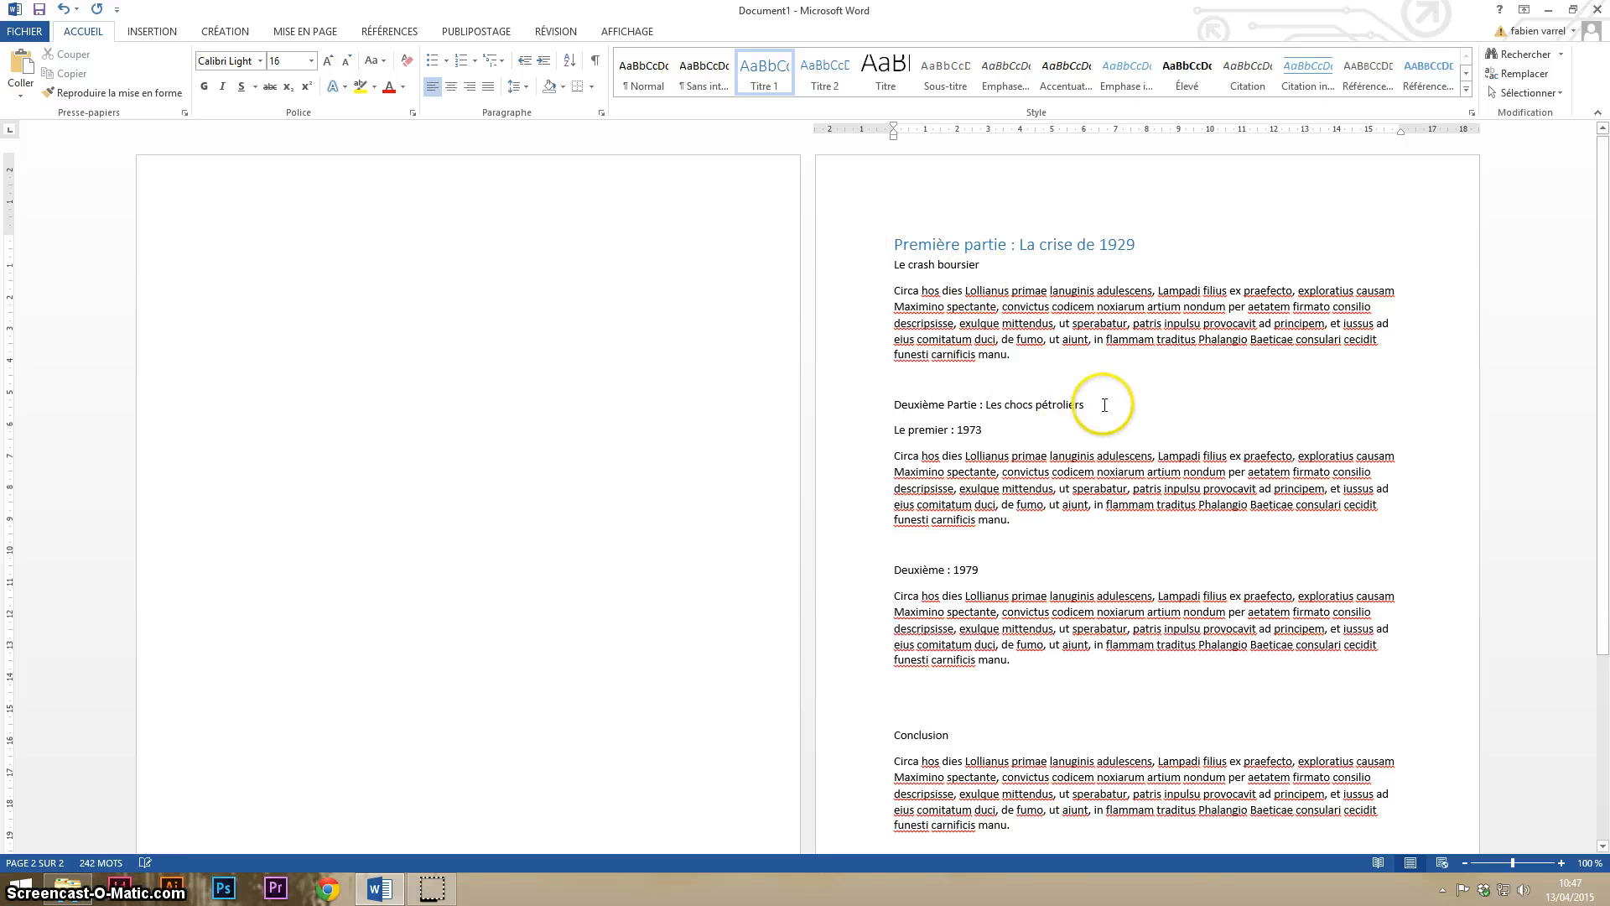
# - Apply the Titre 2 style to the subheading "Le crash boursier"
pyautogui.moveTo(951, 267); pyautogui.dragTo(894, 267)
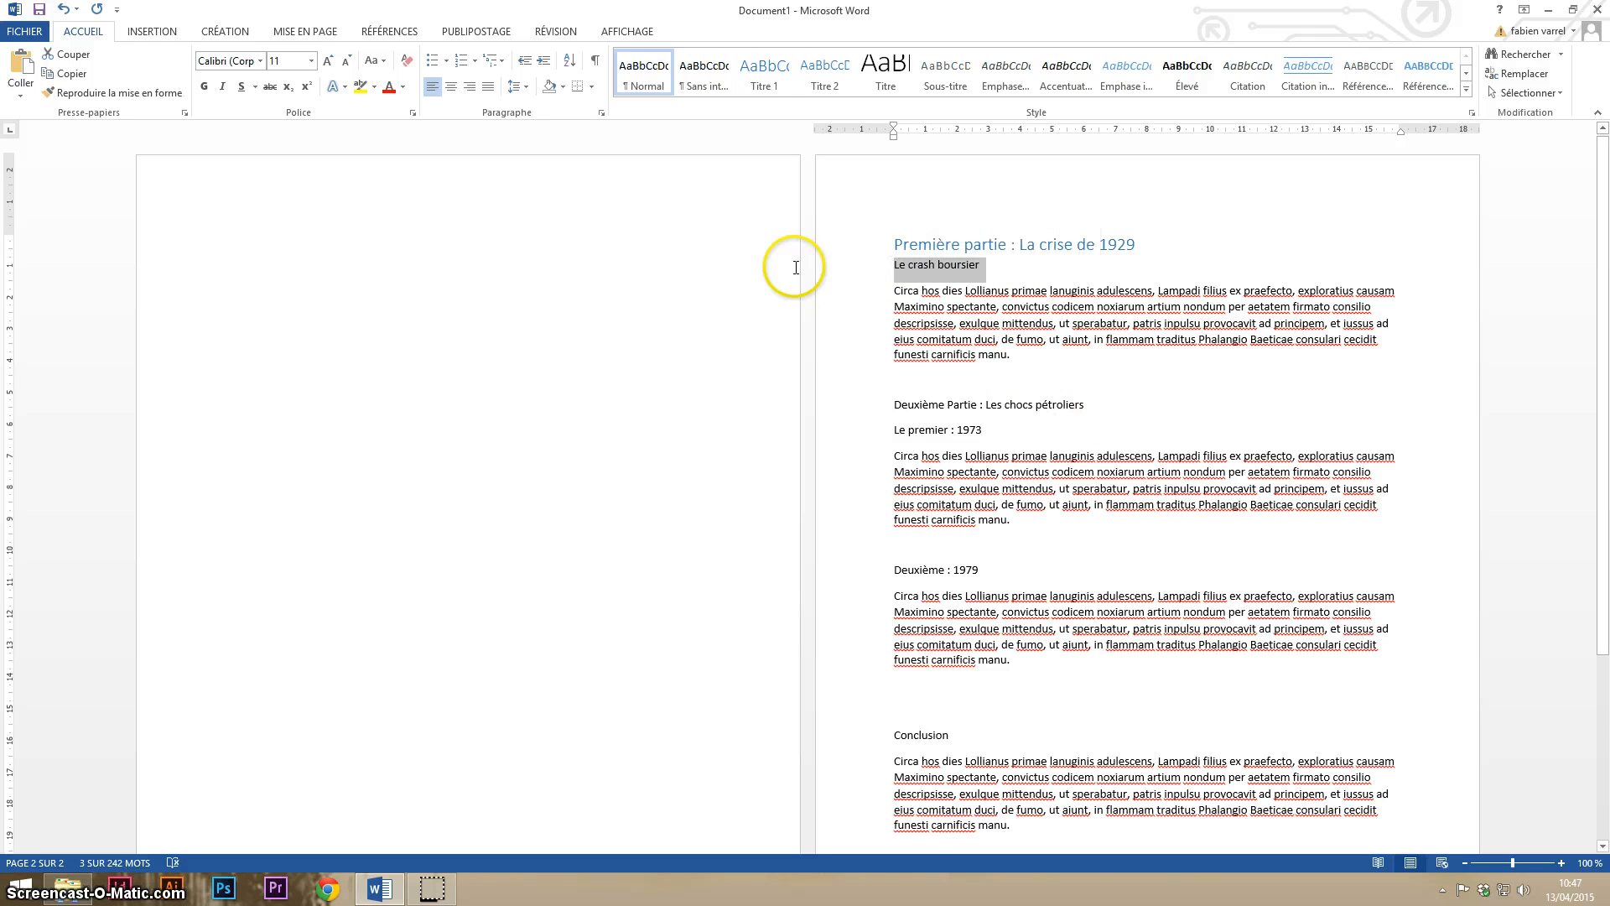
pyautogui.click(827, 85)
pyautogui.click(1040, 350)
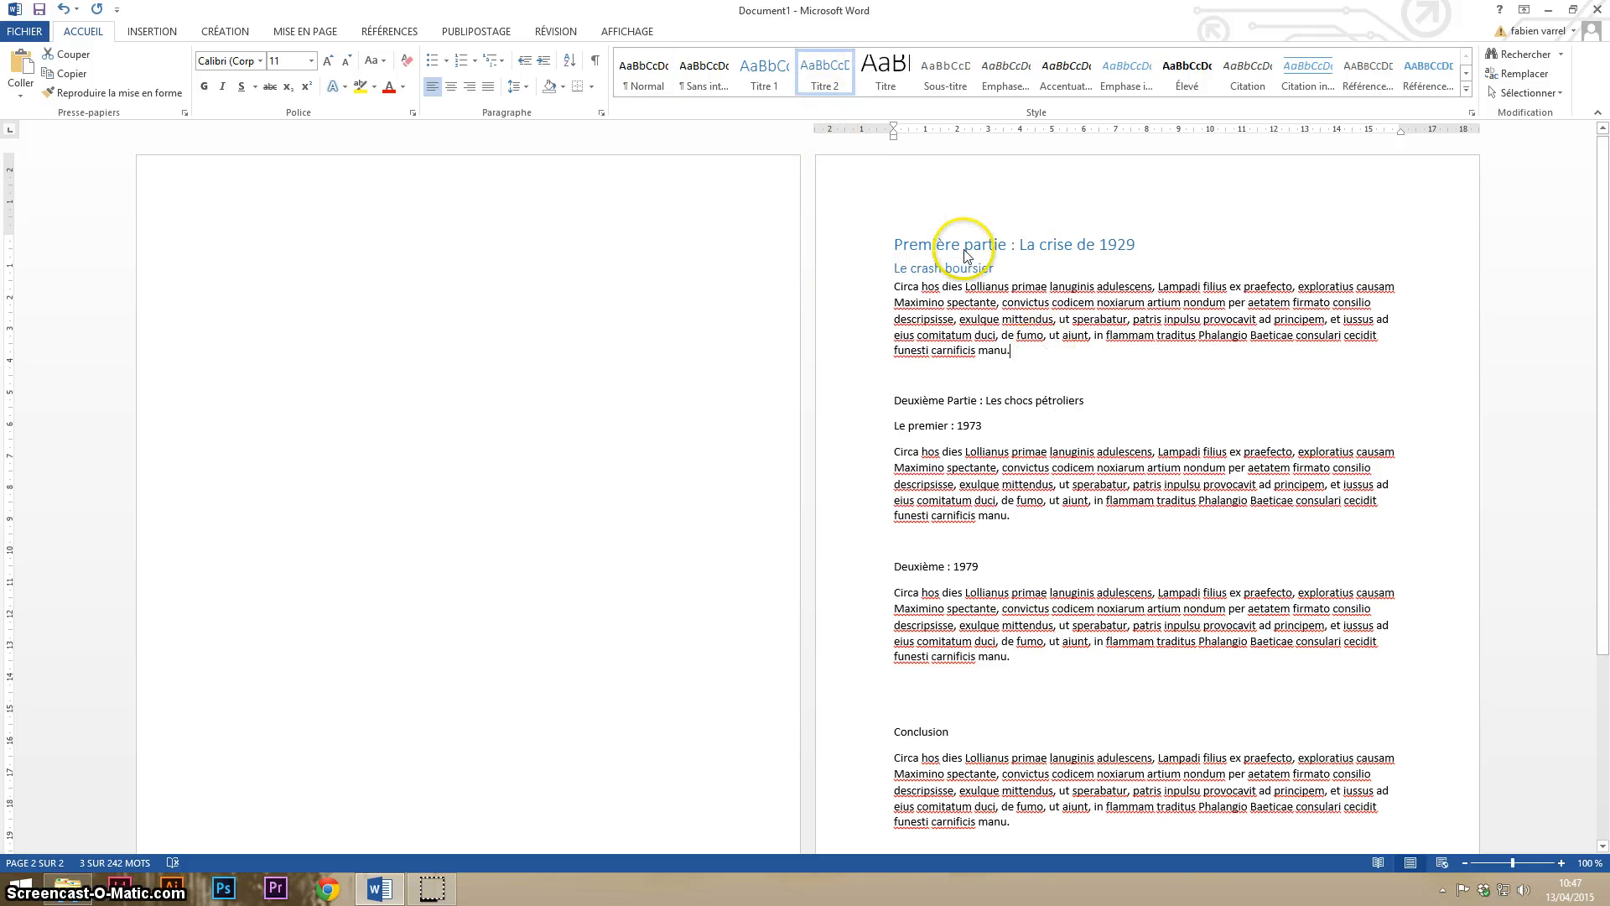
pyautogui.click(945, 268)
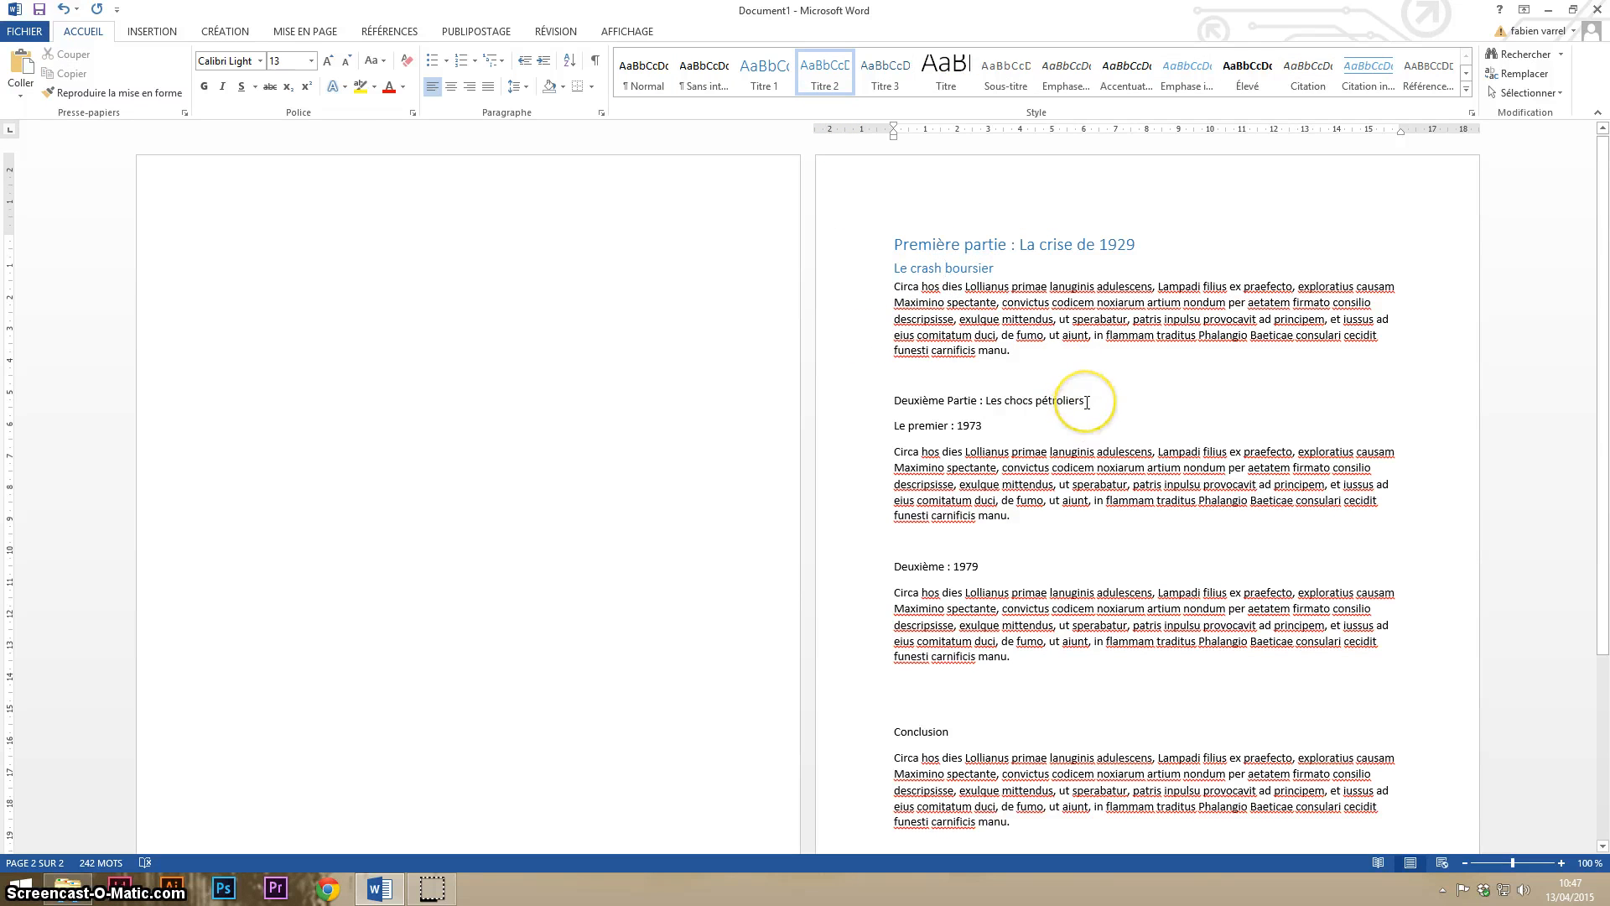
# - Apply the Titre 1 style to the lines "Deuxième Partie : Les chocs pétroliers" and "Conclusion"
pyautogui.moveTo(1087, 402); pyautogui.dragTo(896, 402)
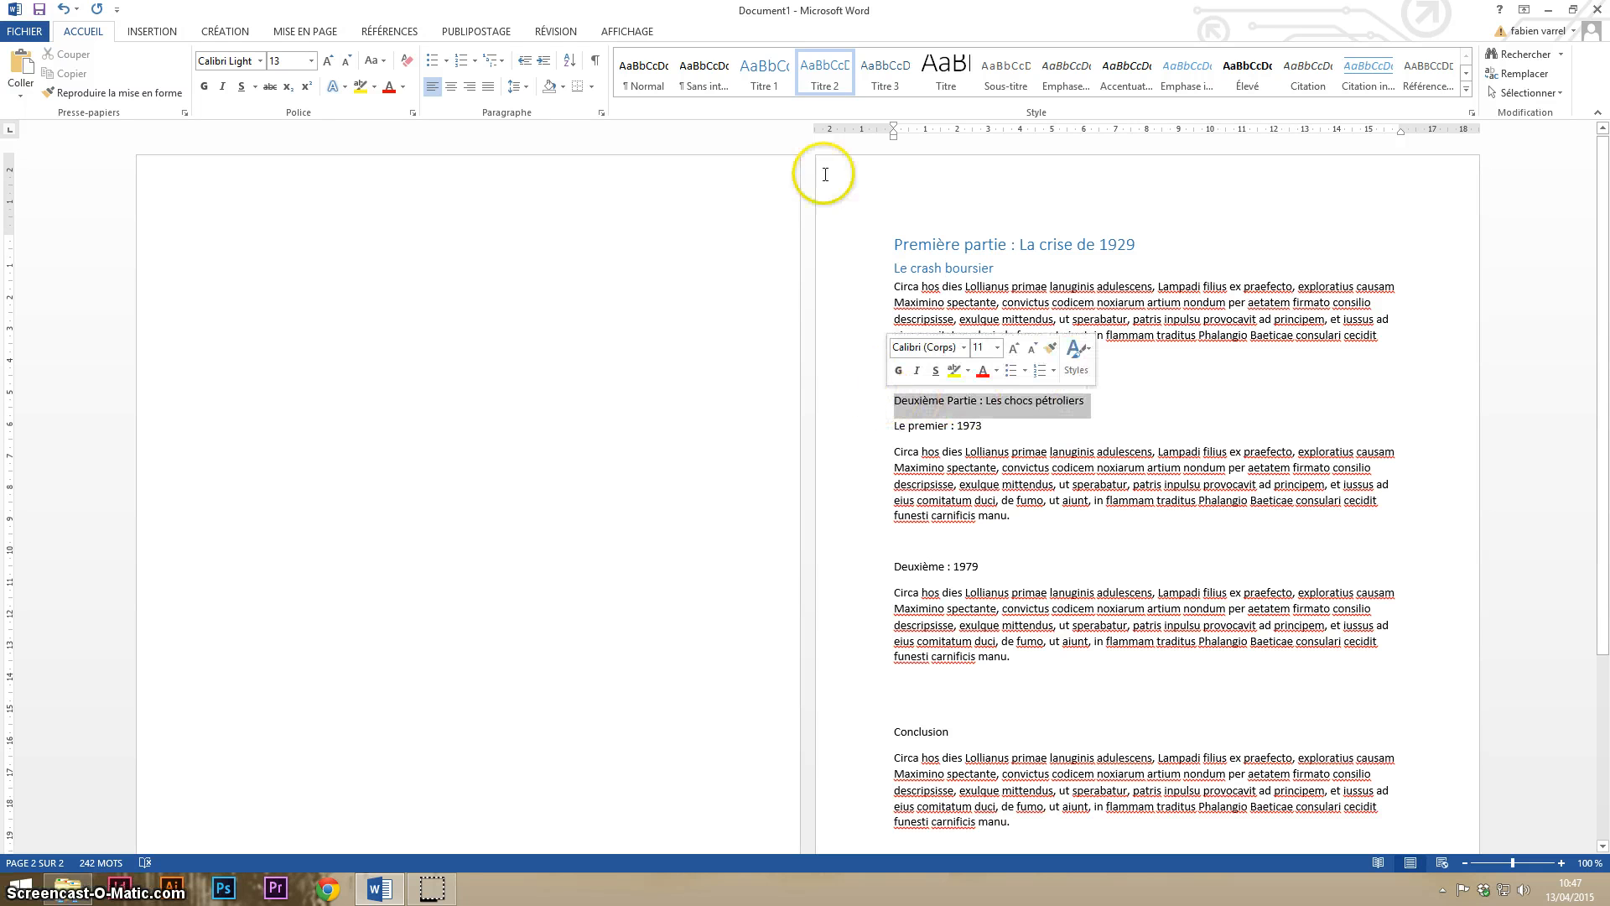
pyautogui.click(765, 73)
pyautogui.scroll(-3, 995, 618)
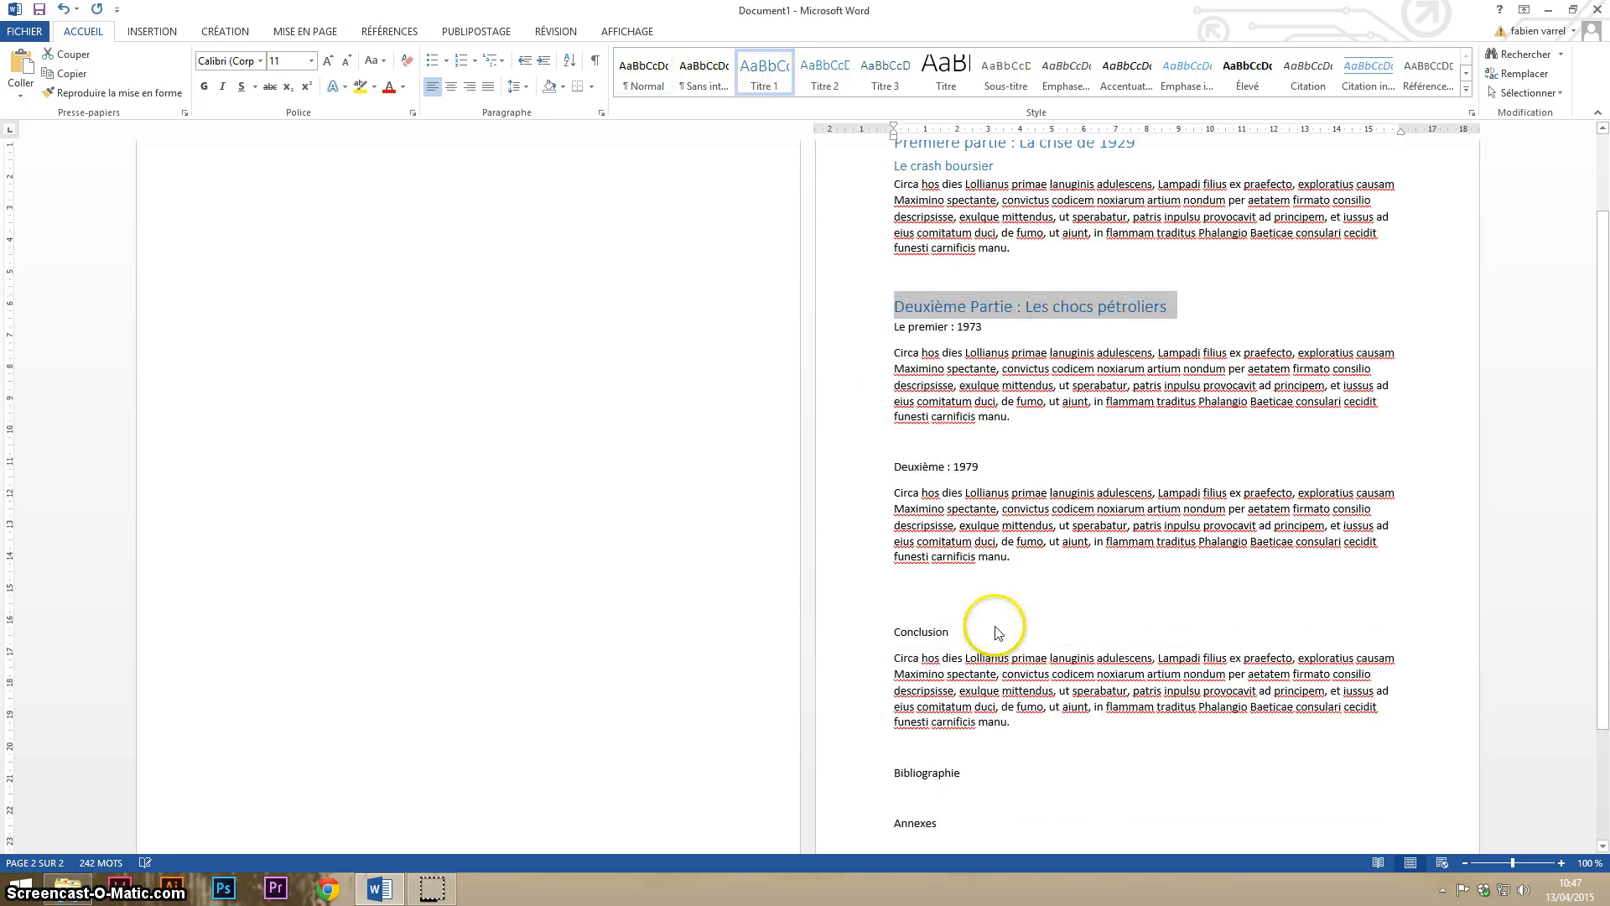
pyautogui.moveTo(954, 616); pyautogui.dragTo(892, 615)
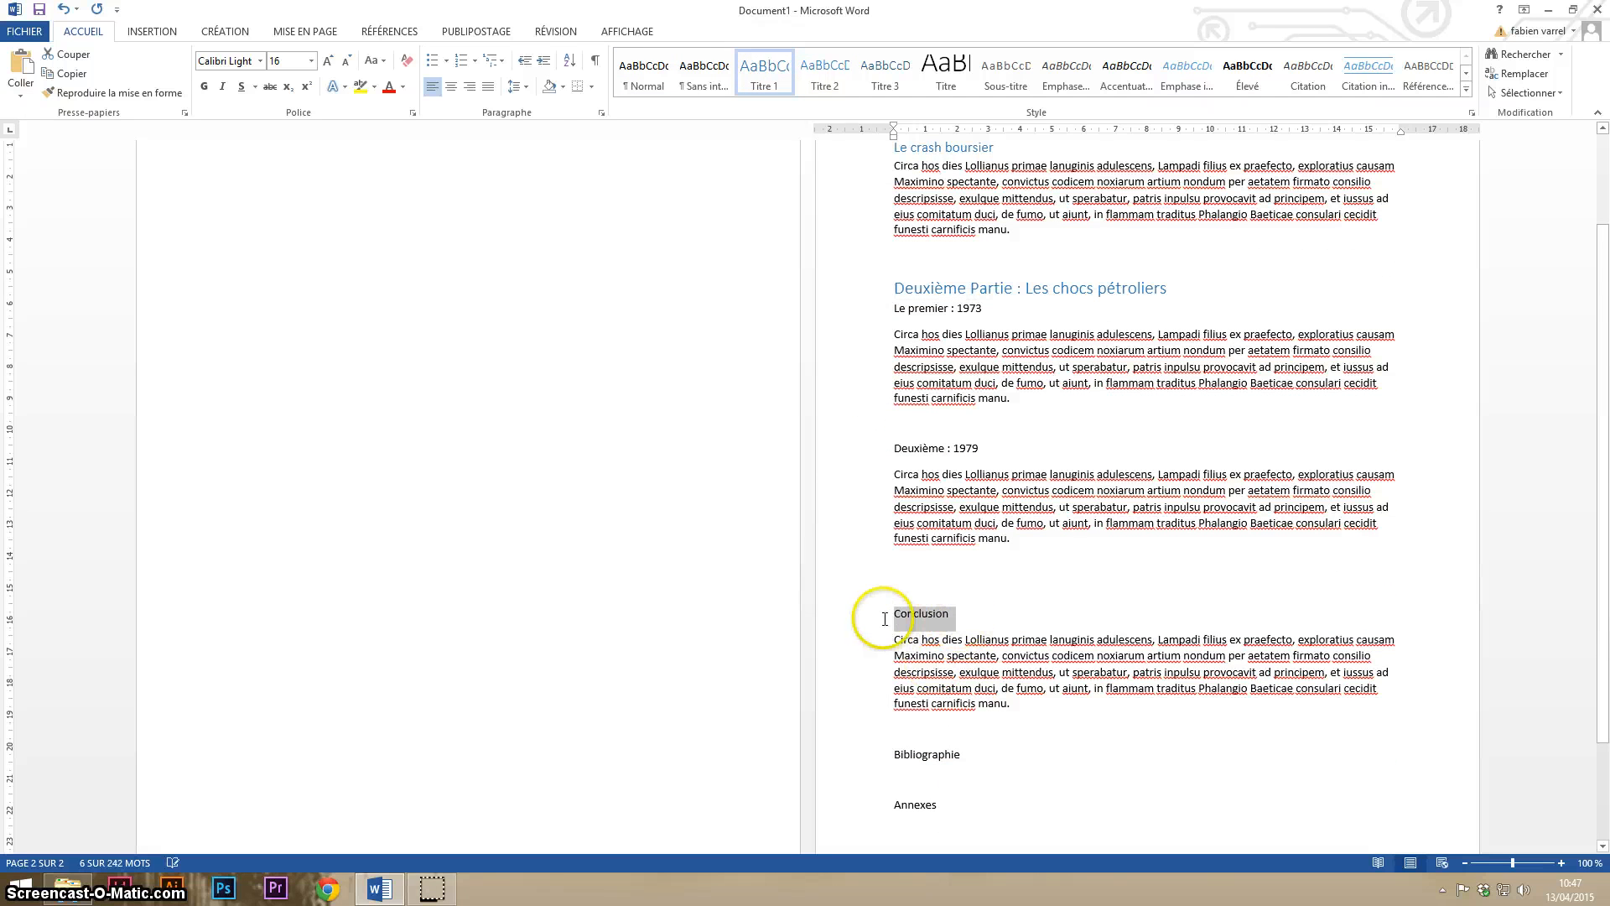
pyautogui.click(762, 75)
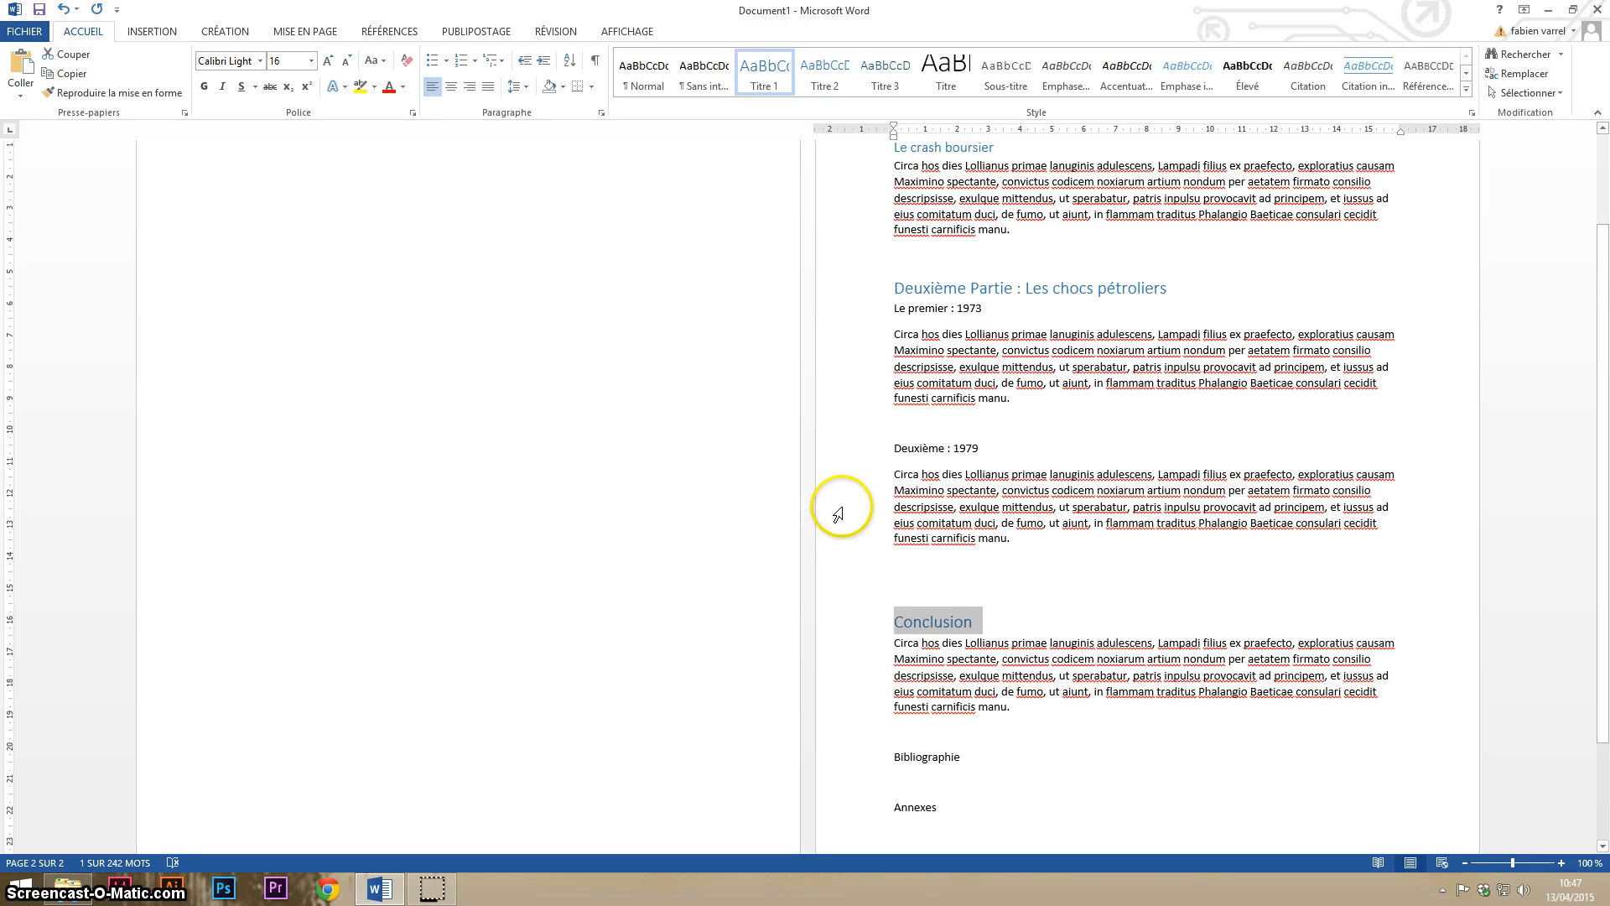
# - Apply the Titre 1 style to the lines "Bibliographie" and "Annexes" at the end of the document
pyautogui.scroll(-1, 838, 511)
pyautogui.moveTo(969, 718); pyautogui.dragTo(893, 720)
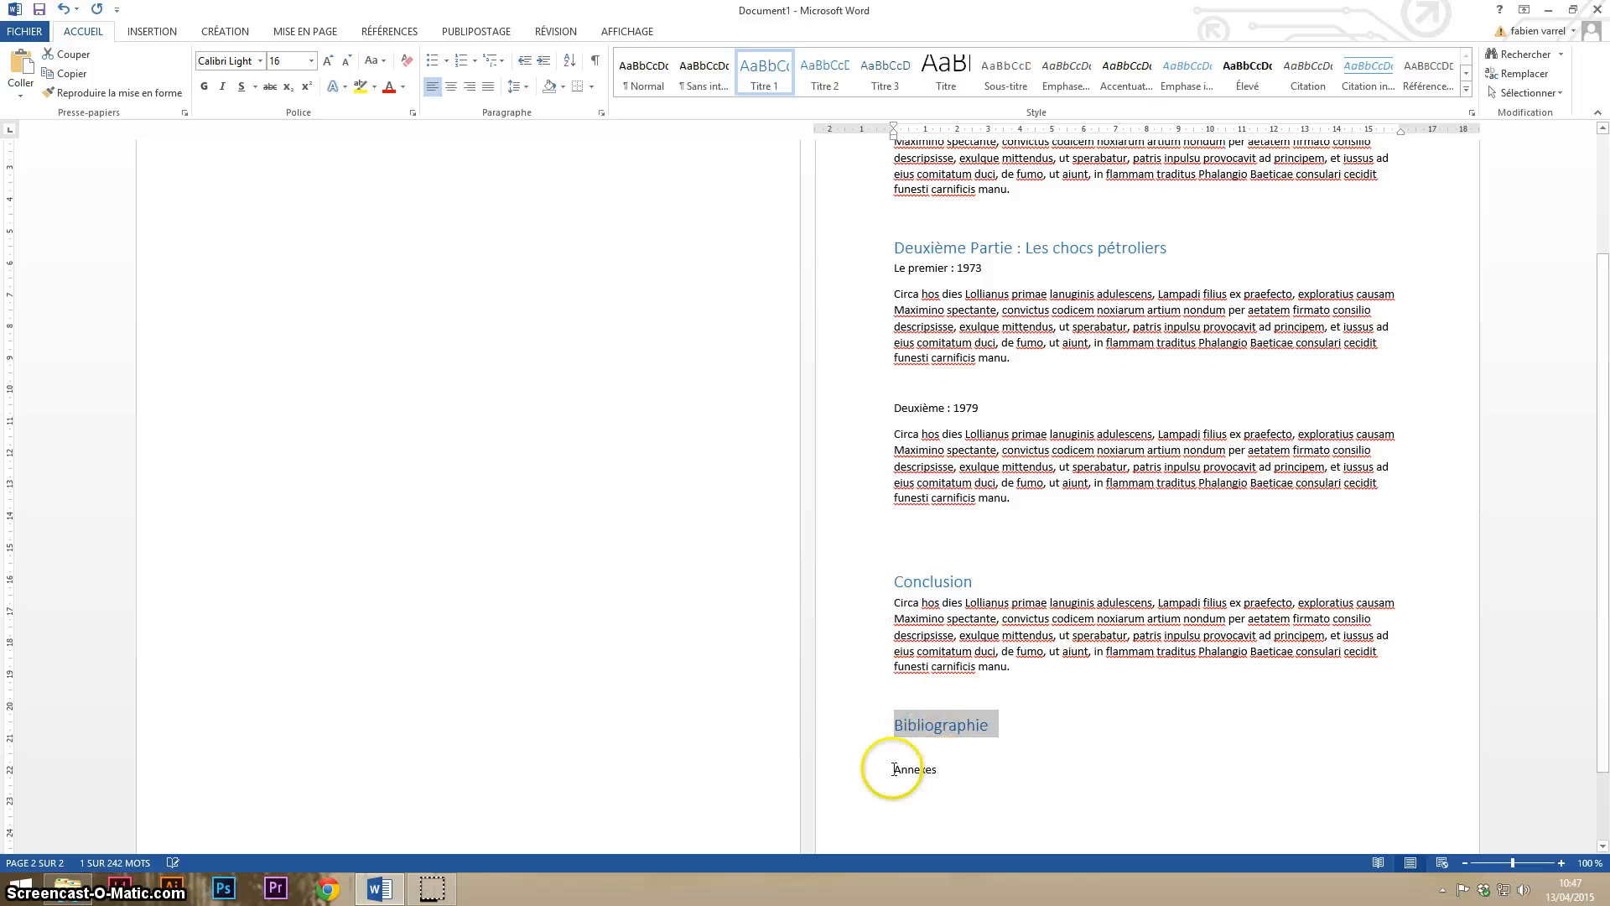
pyautogui.moveTo(943, 769); pyautogui.dragTo(892, 769)
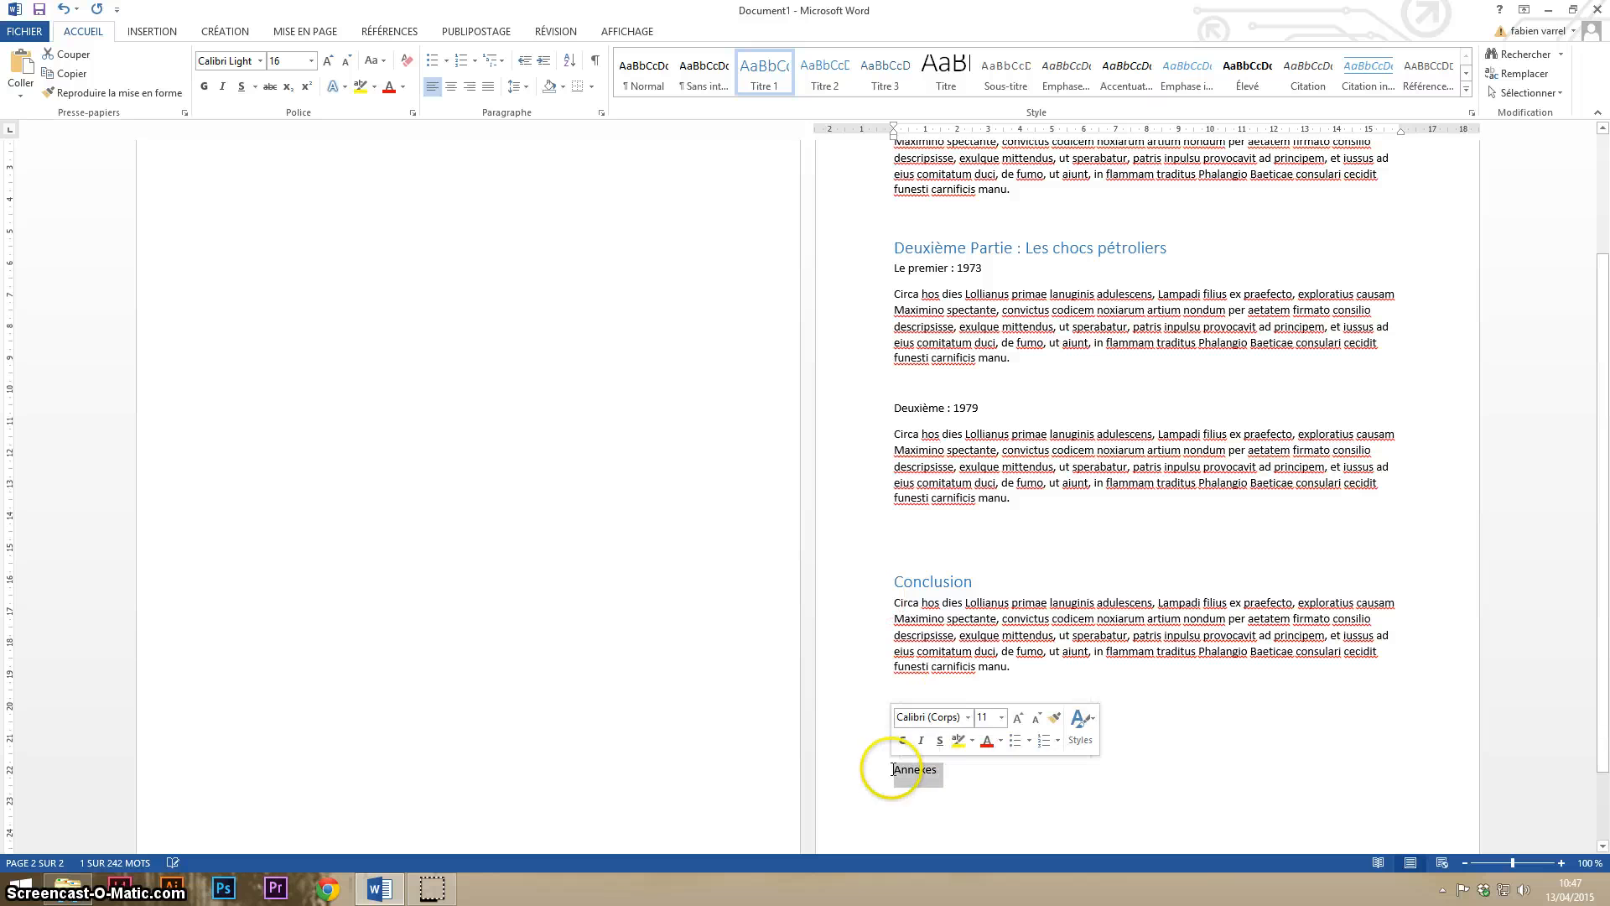
pyautogui.click(775, 88)
pyautogui.click(763, 74)
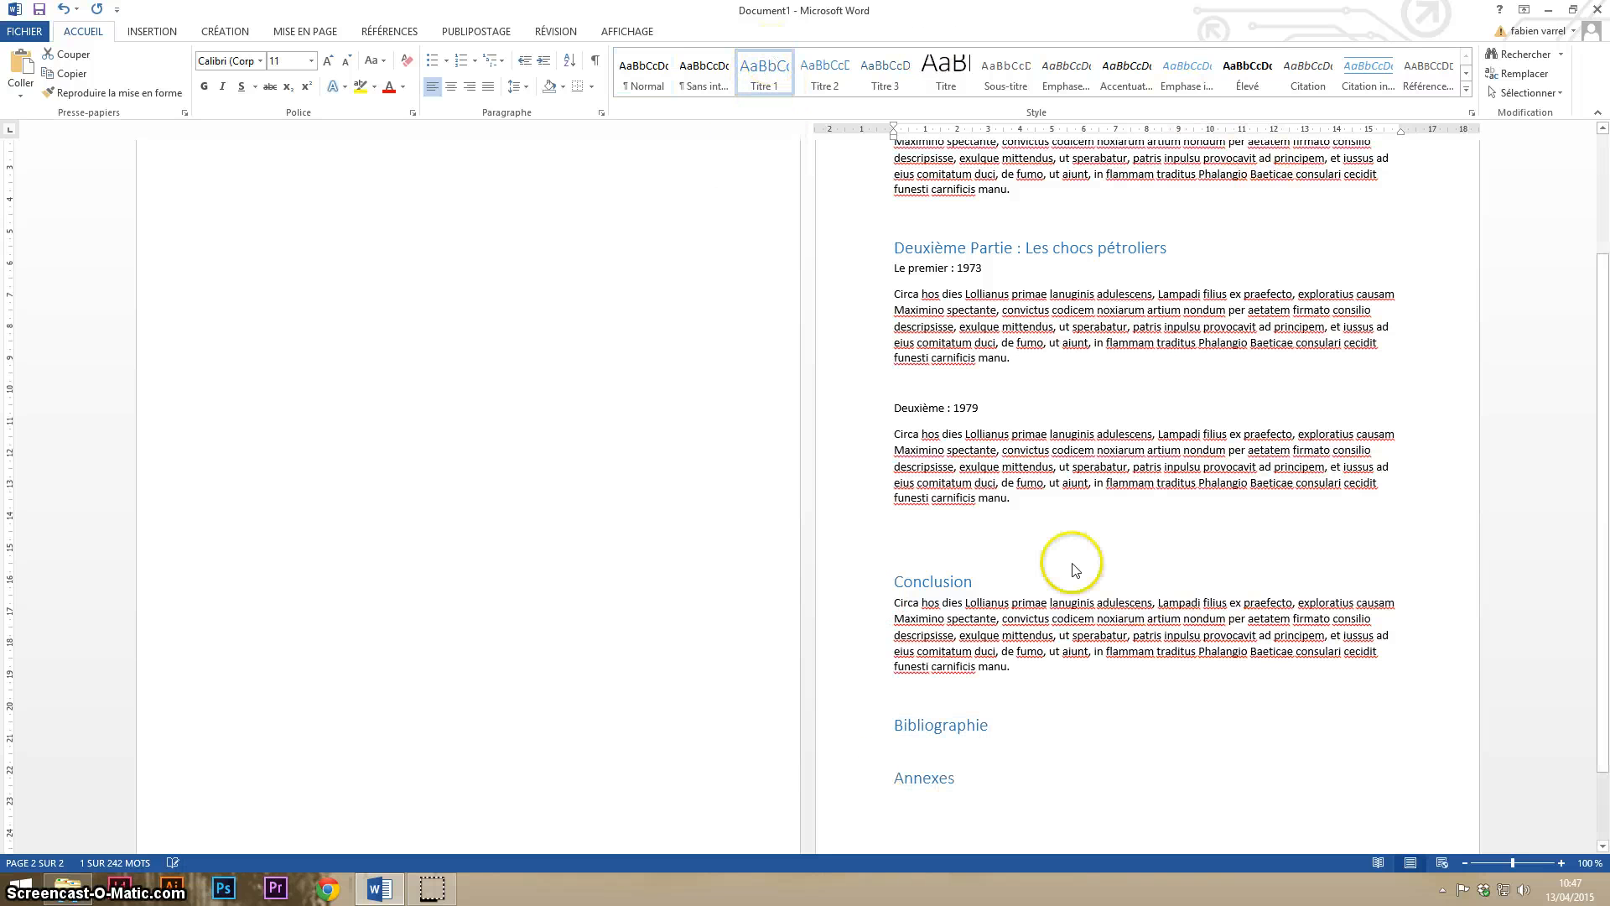
# - Apply the Titre 2 style to the subheadings "Le premier : 1973" and "Deuxième : 1979"
pyautogui.scroll(1, 1023, 566)
pyautogui.scroll(2, 1024, 566)
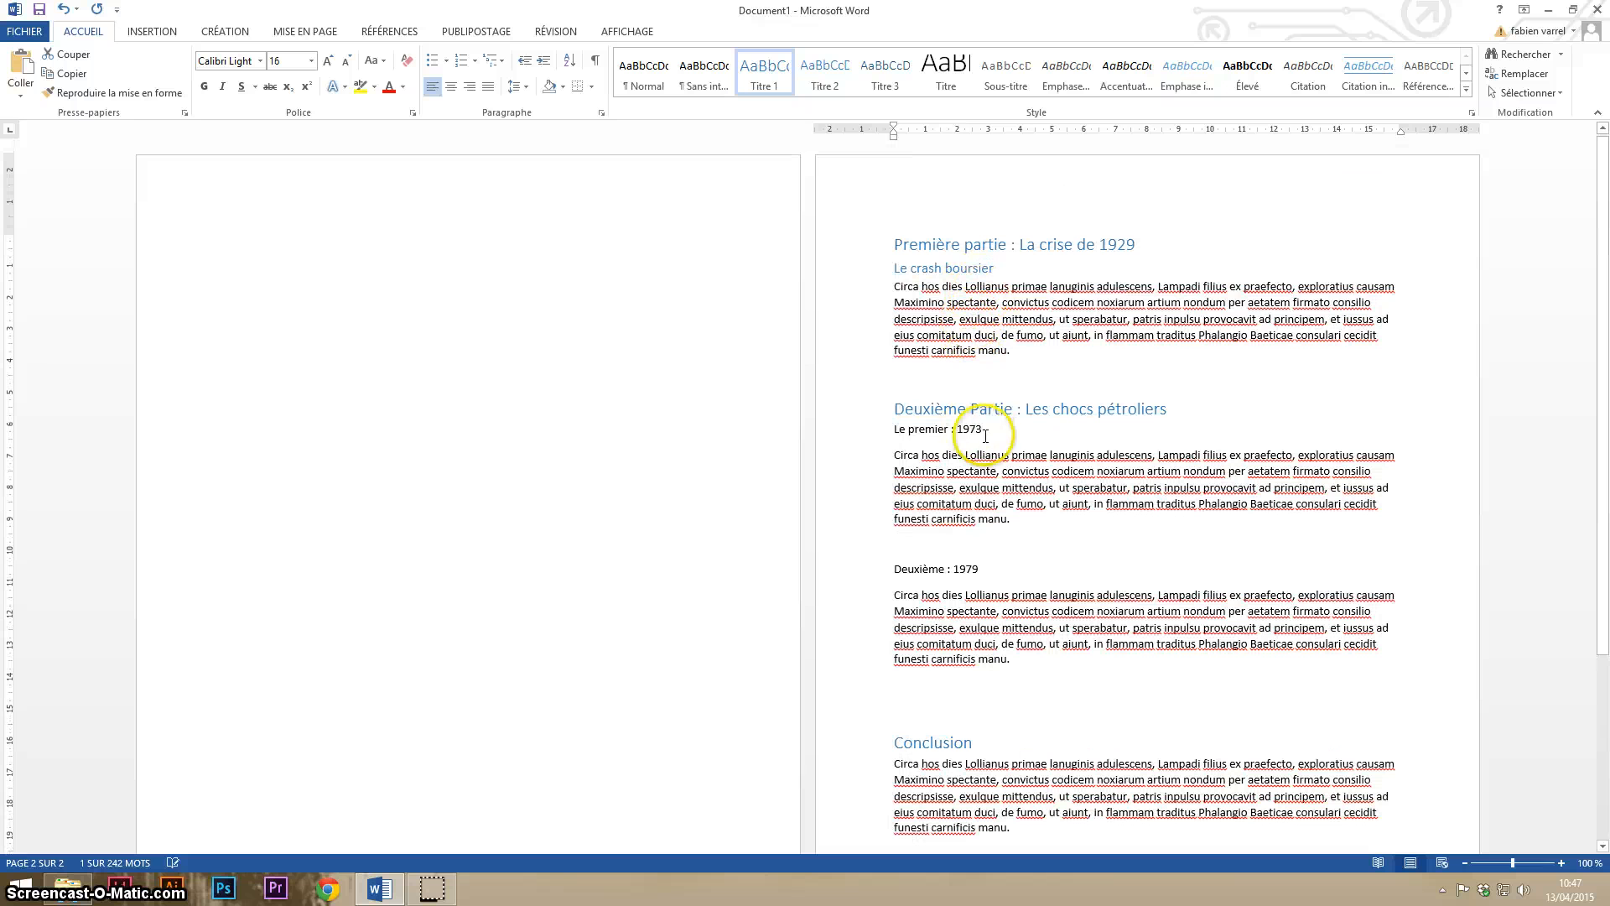
pyautogui.moveTo(994, 432); pyautogui.dragTo(886, 434)
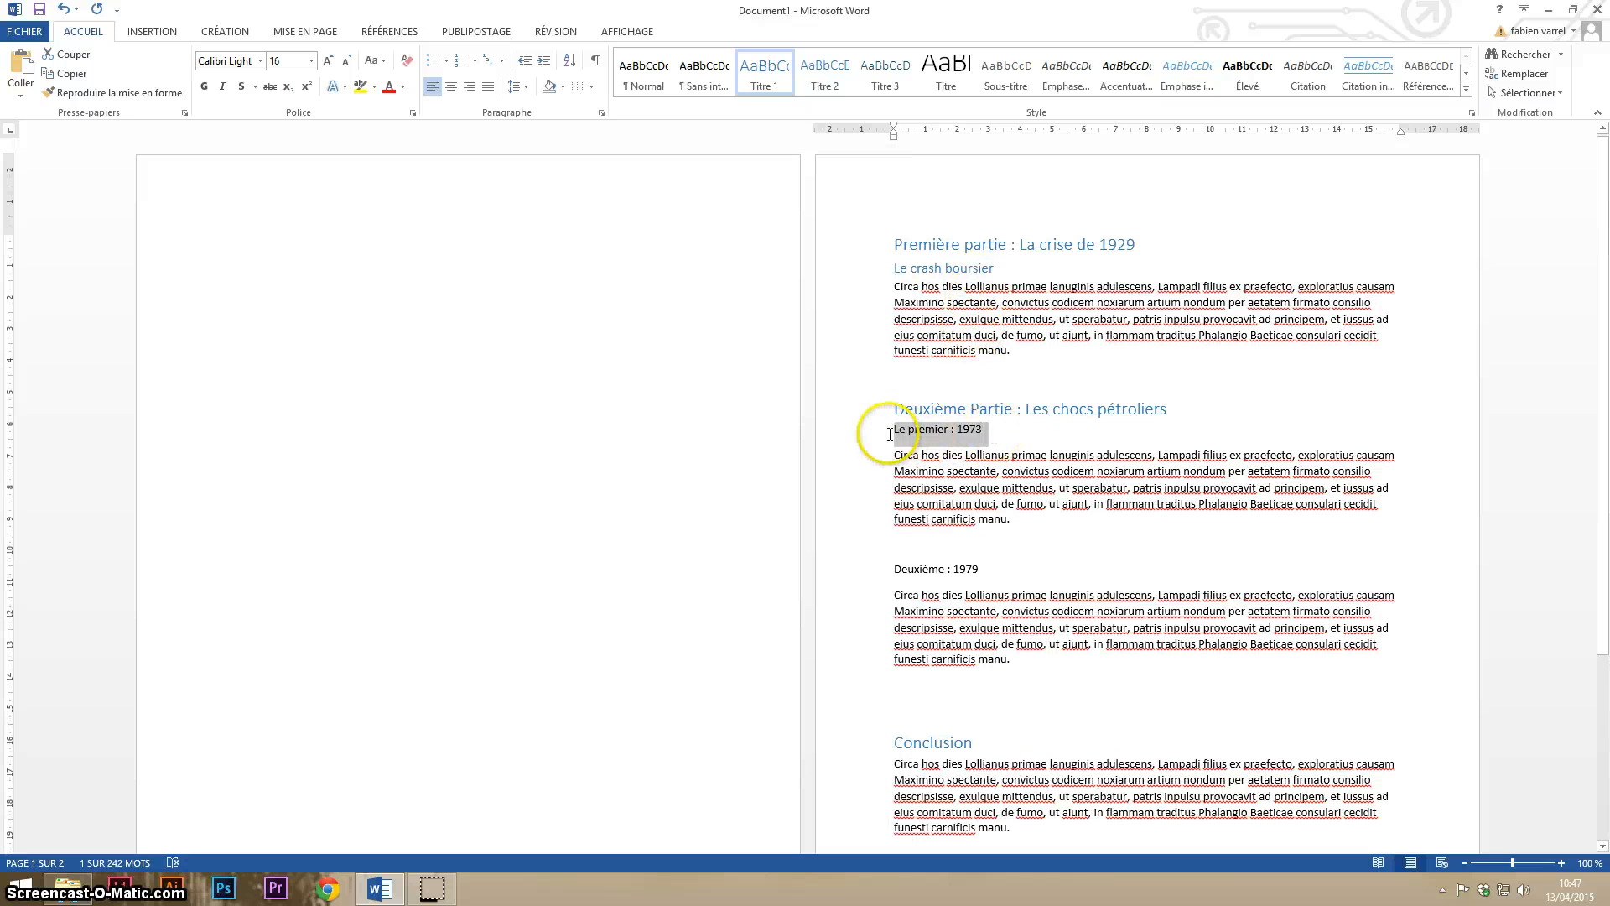
pyautogui.click(824, 79)
pyautogui.moveTo(998, 566); pyautogui.dragTo(881, 568)
pyautogui.click(822, 76)
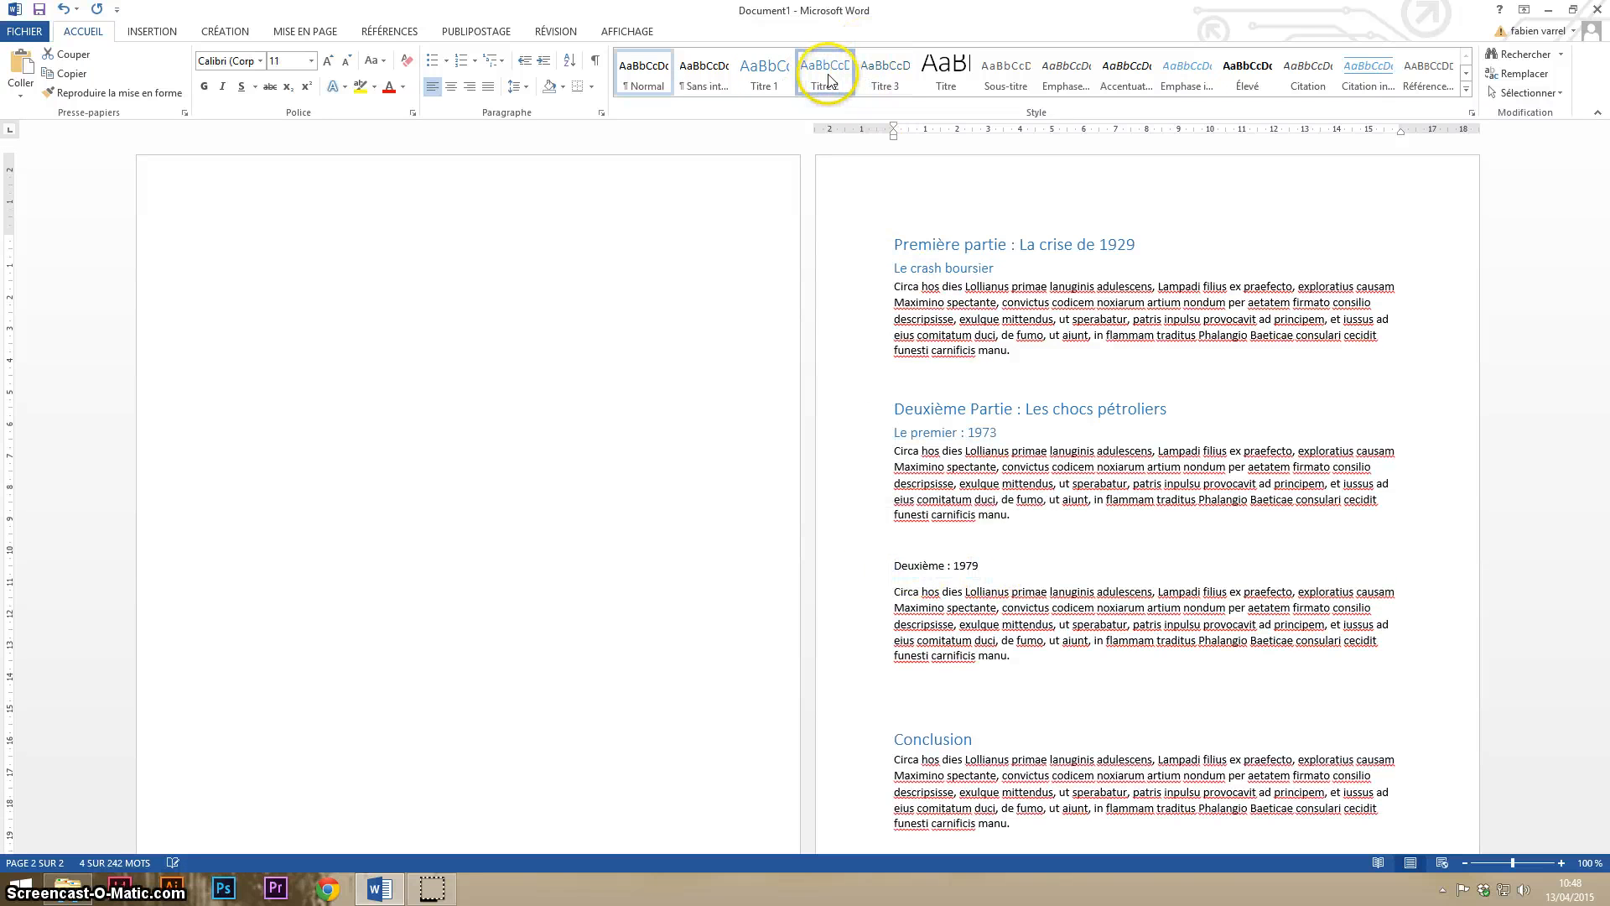
pyautogui.click(934, 566)
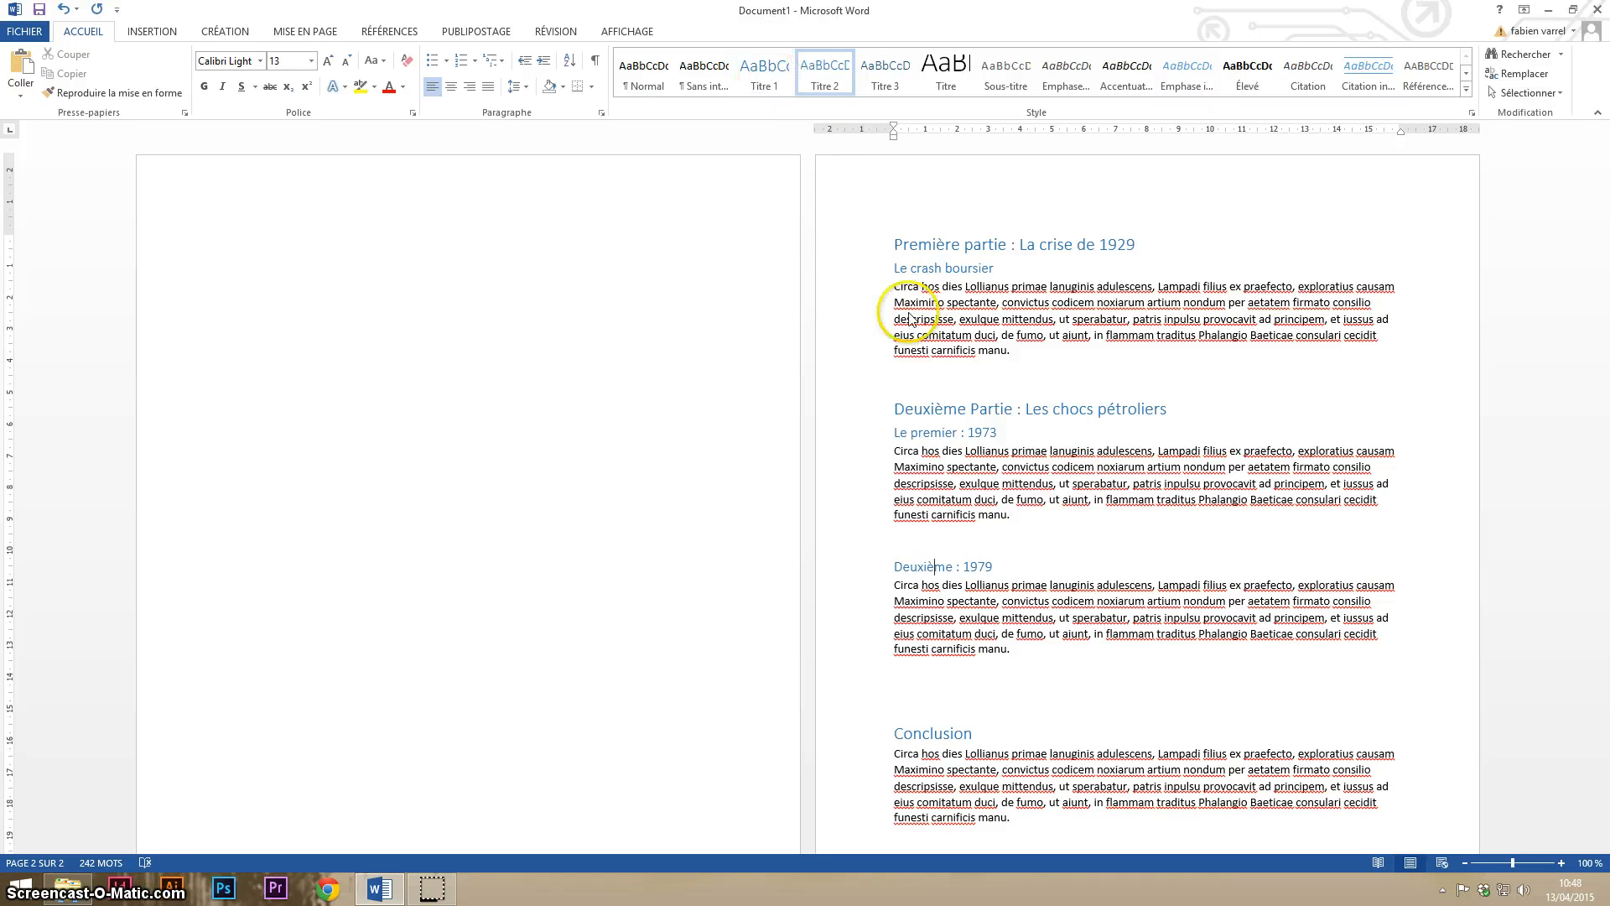
pyautogui.rightClick(752, 73)
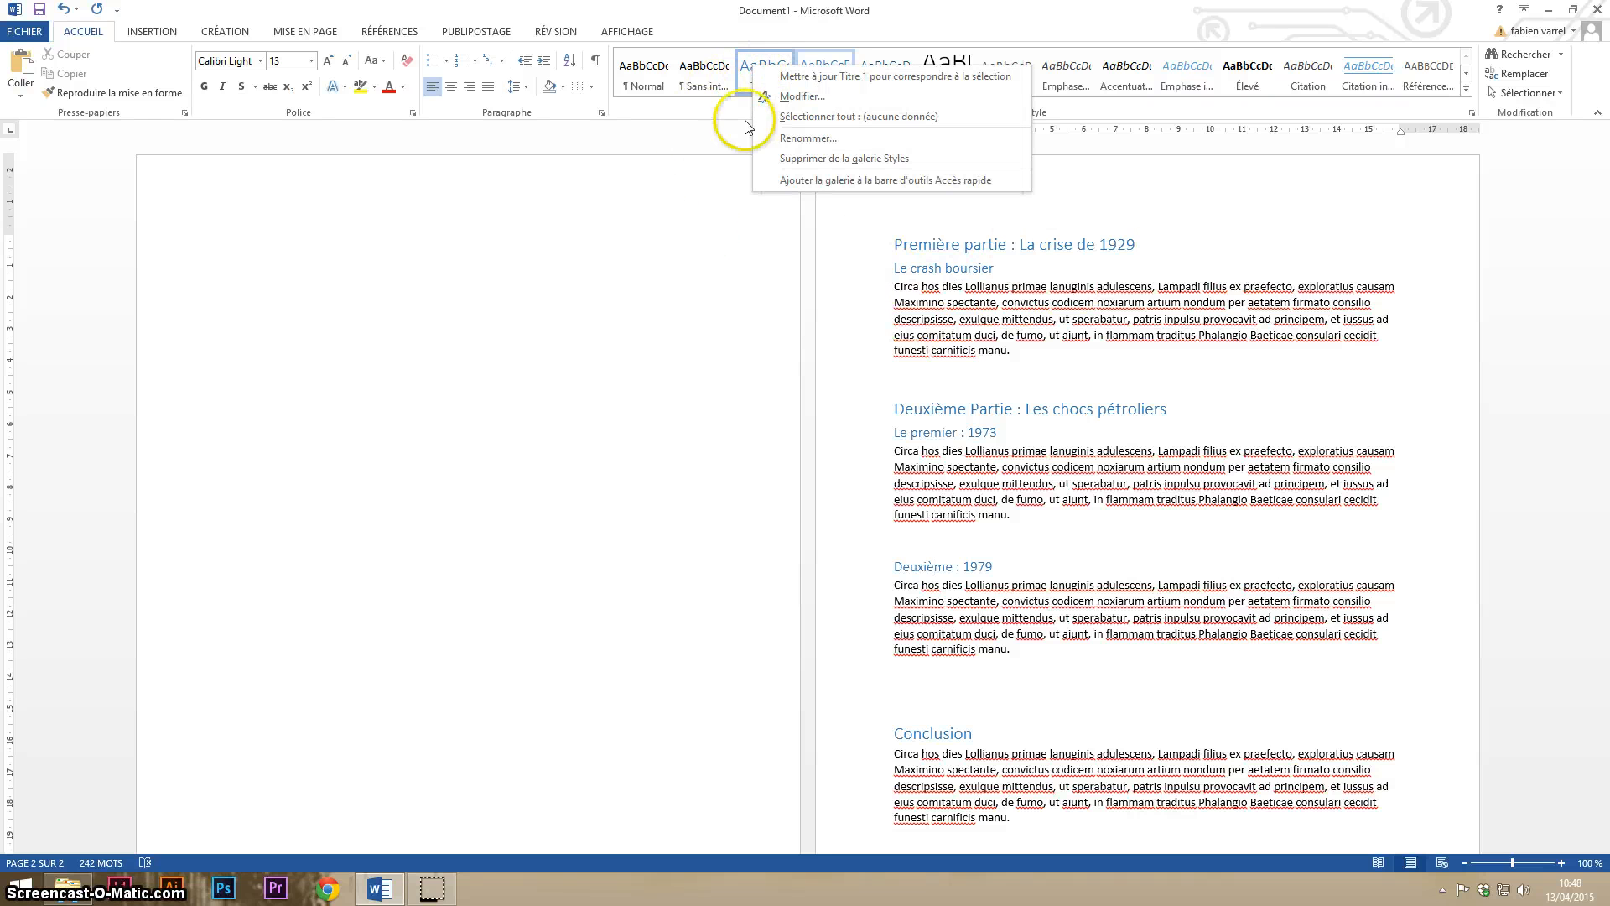
pyautogui.press('Escape')
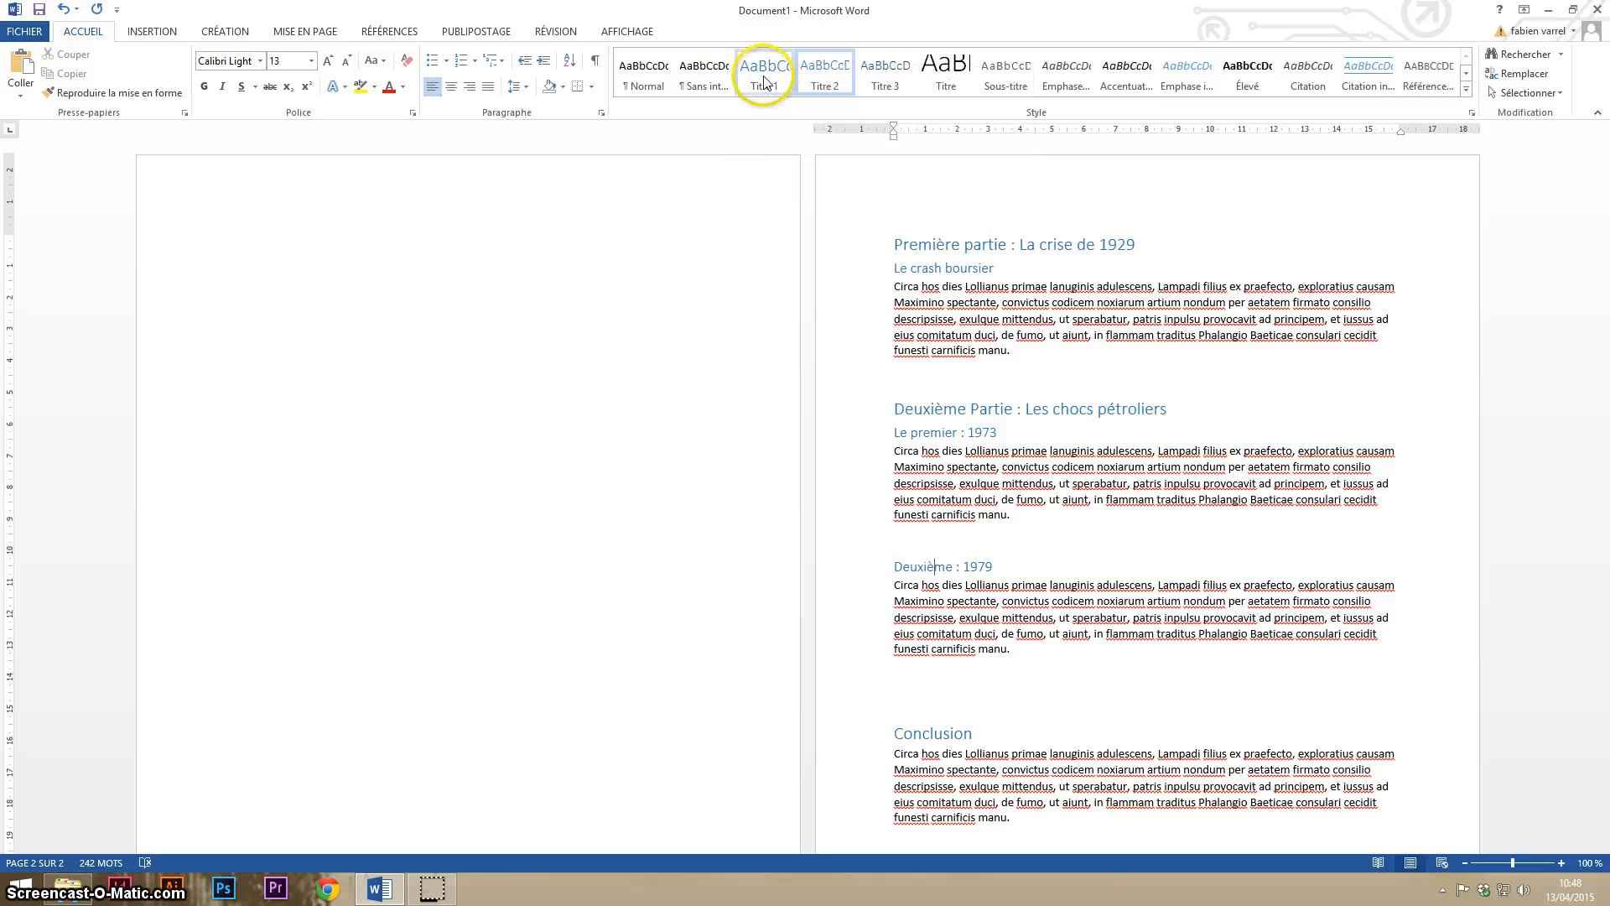
pyautogui.click(765, 75)
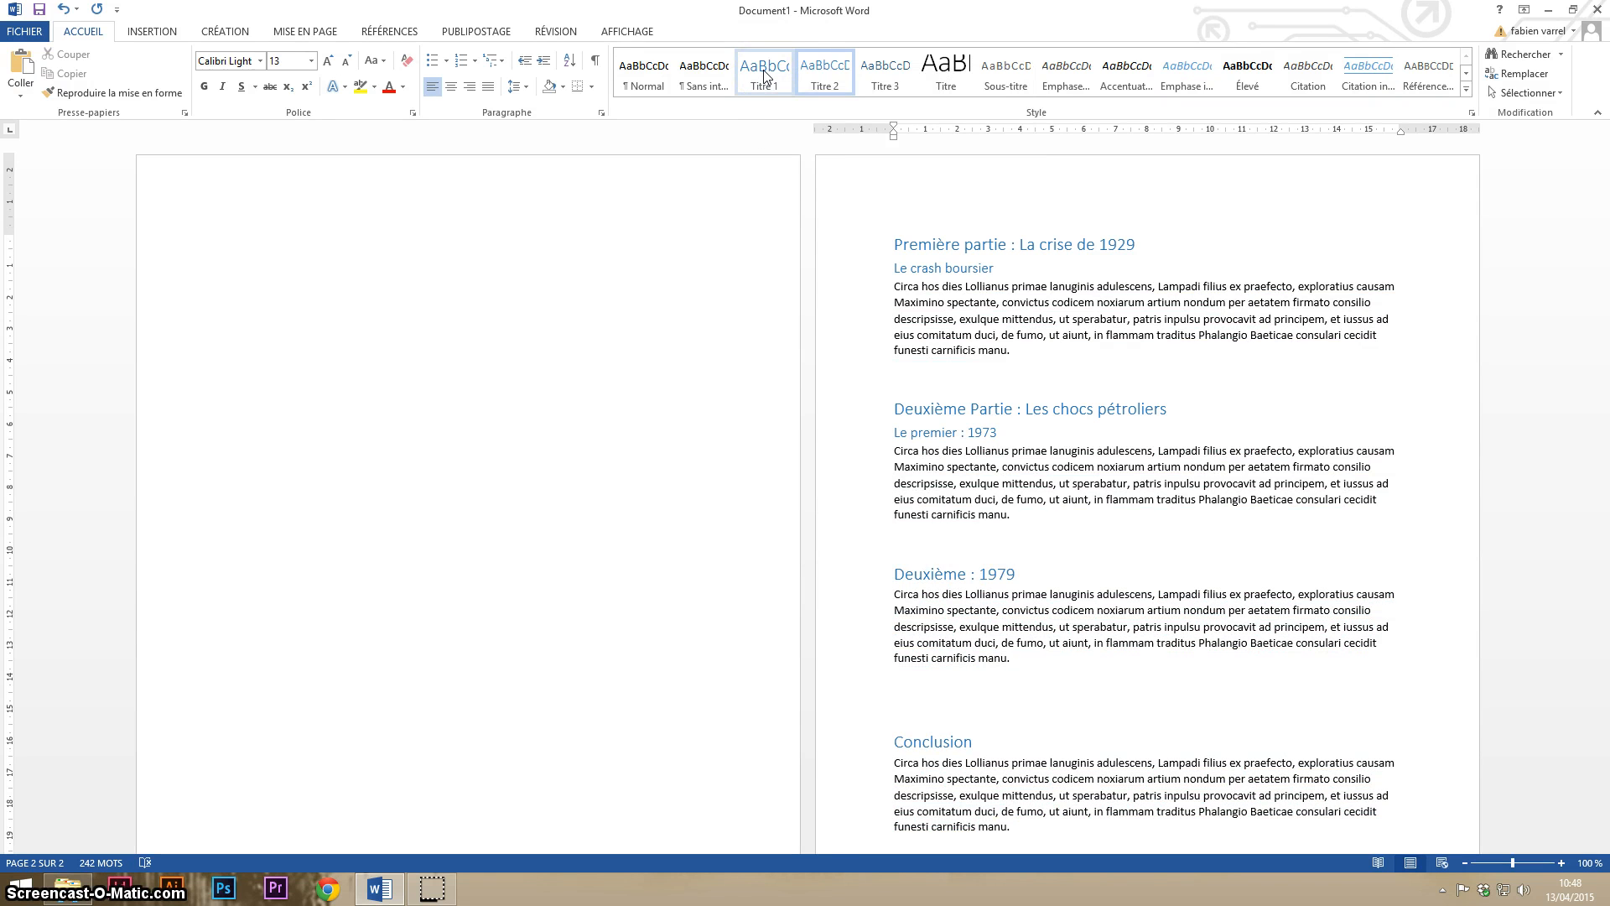
# - Modify the Titre 1 style to use the automatic font colour, underlining and the Times New Roman font
pyautogui.rightClick(765, 76)
pyautogui.click(778, 112)
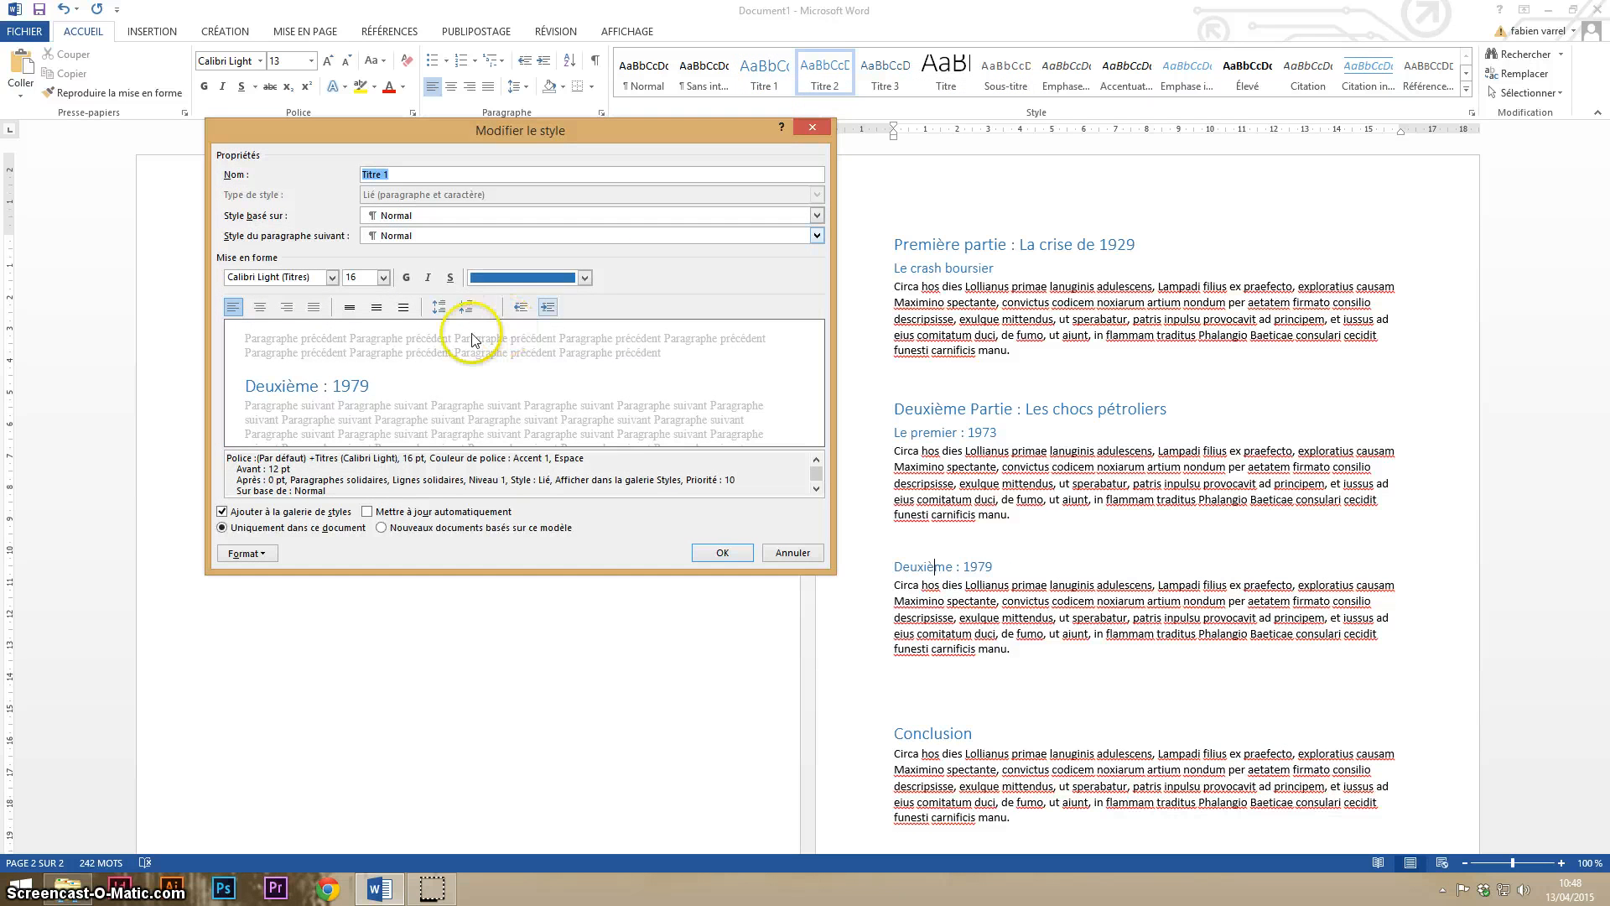
pyautogui.click(562, 273)
pyautogui.press('Escape')
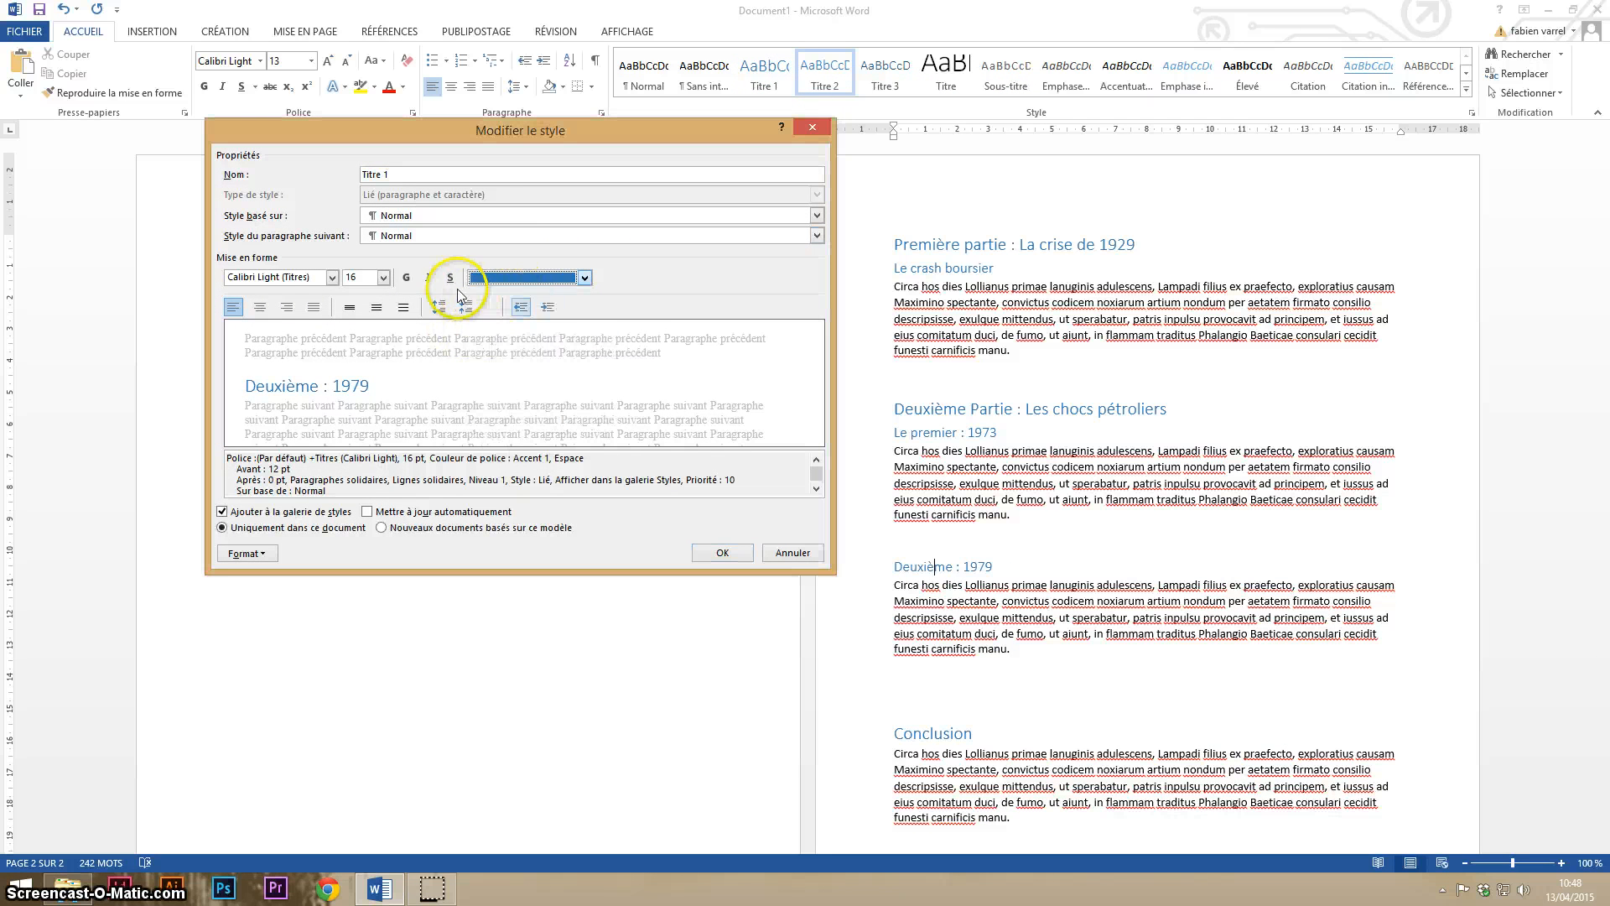
pyautogui.click(450, 277)
pyautogui.click(291, 279)
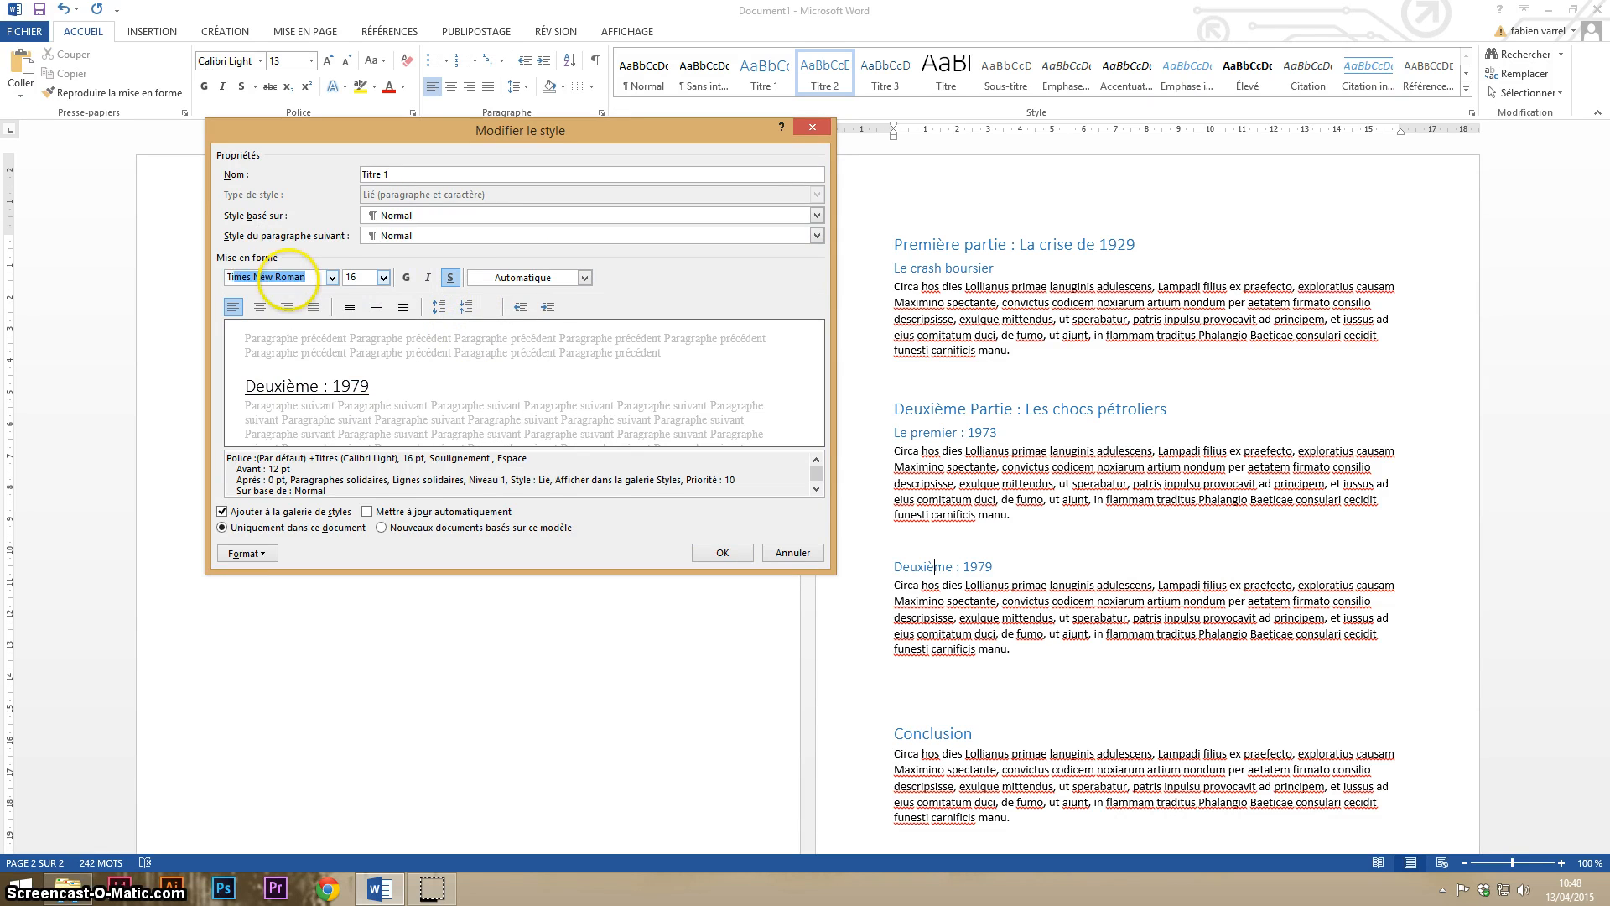
pyautogui.write('Time')
pyautogui.press('Return')
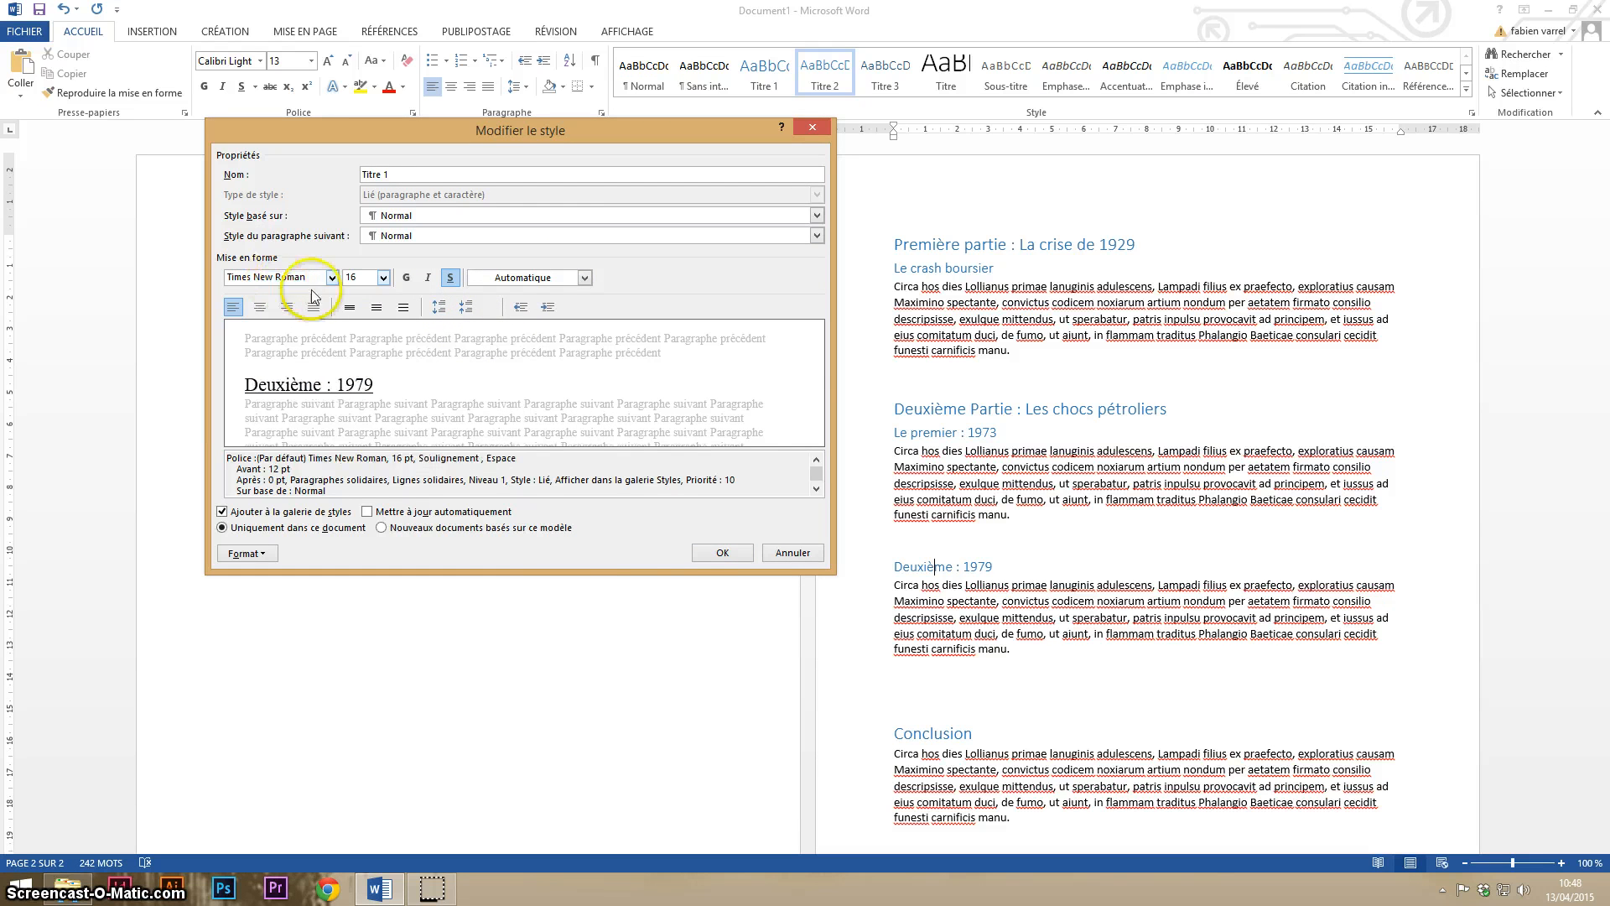
pyautogui.click(703, 555)
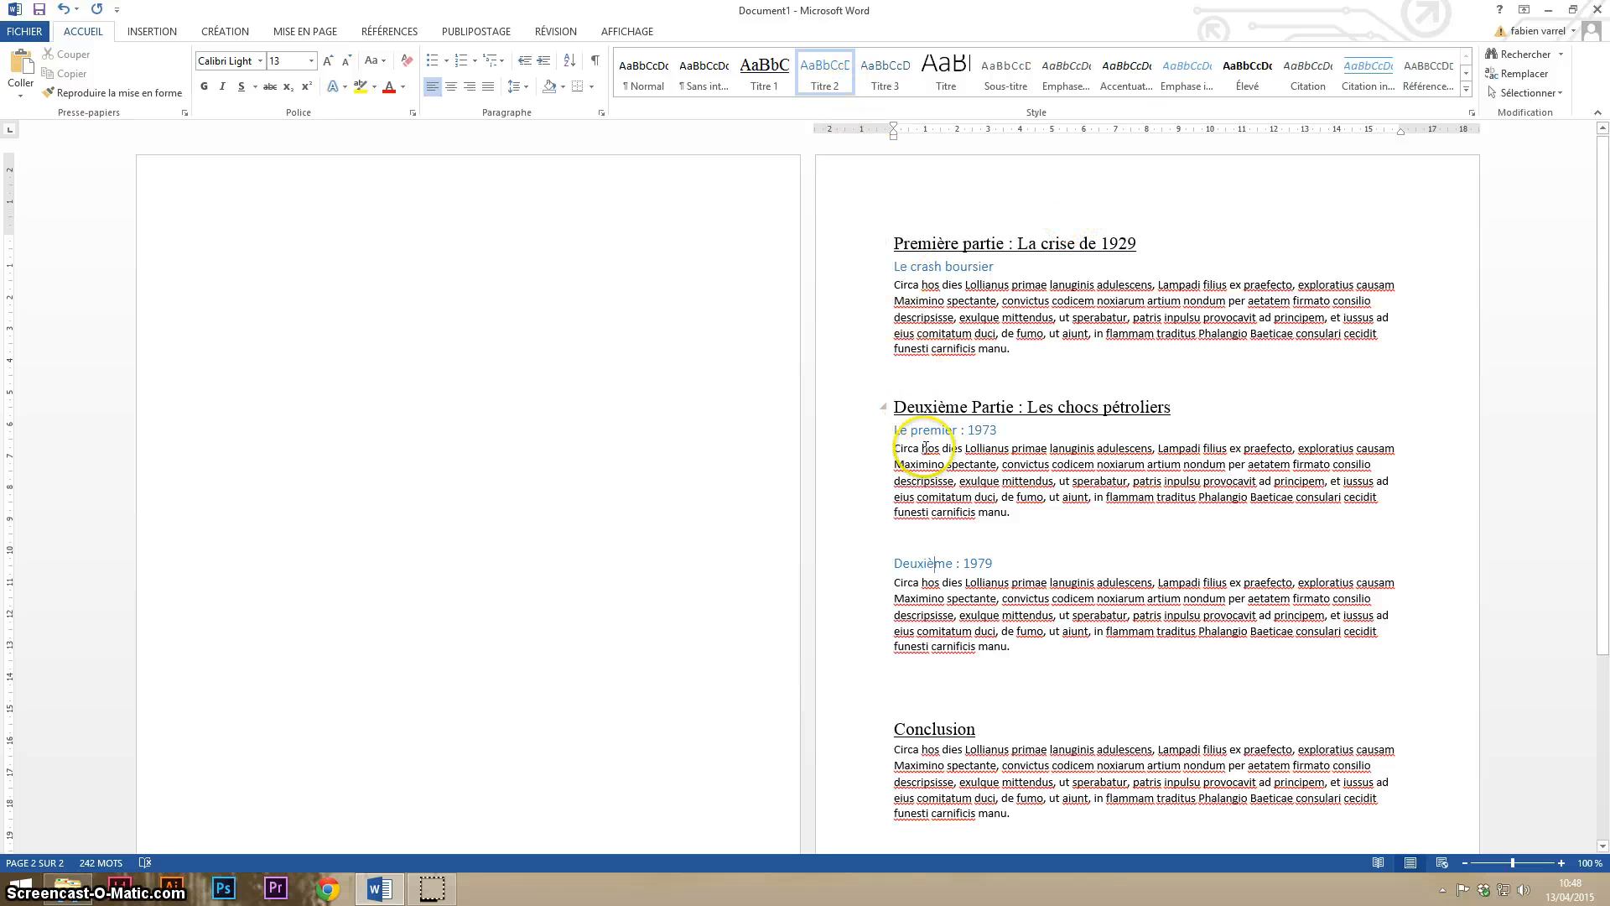
# - Modify the Titre 2 style to use a dark green font colour and the Times New Roman font
pyautogui.scroll(-4, 931, 672)
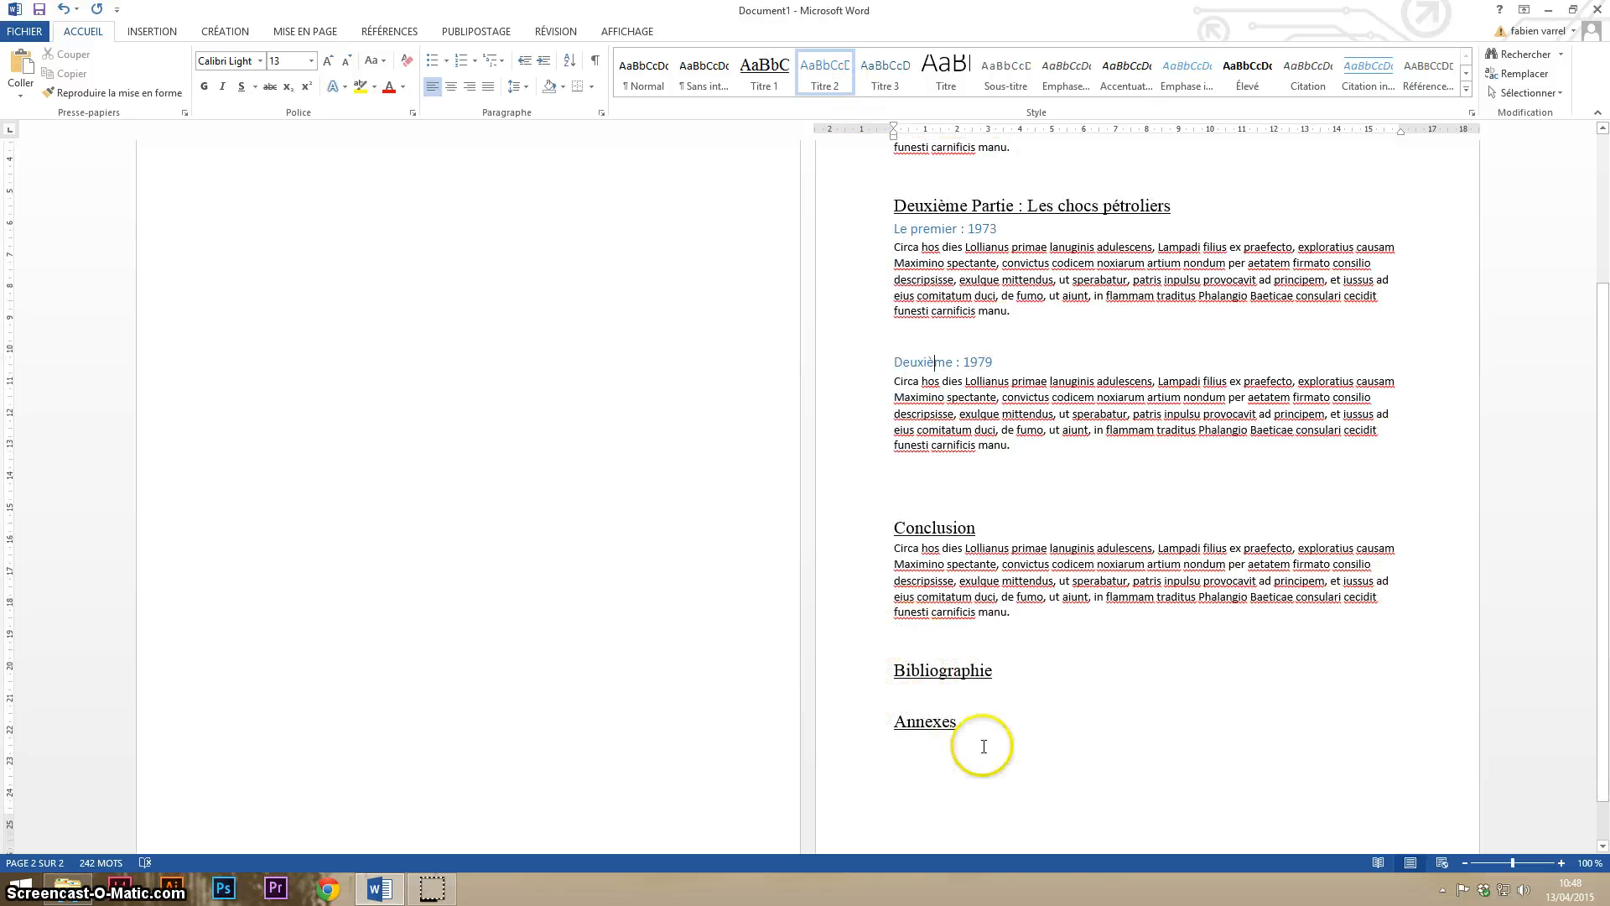
pyautogui.scroll(4, 828, 621)
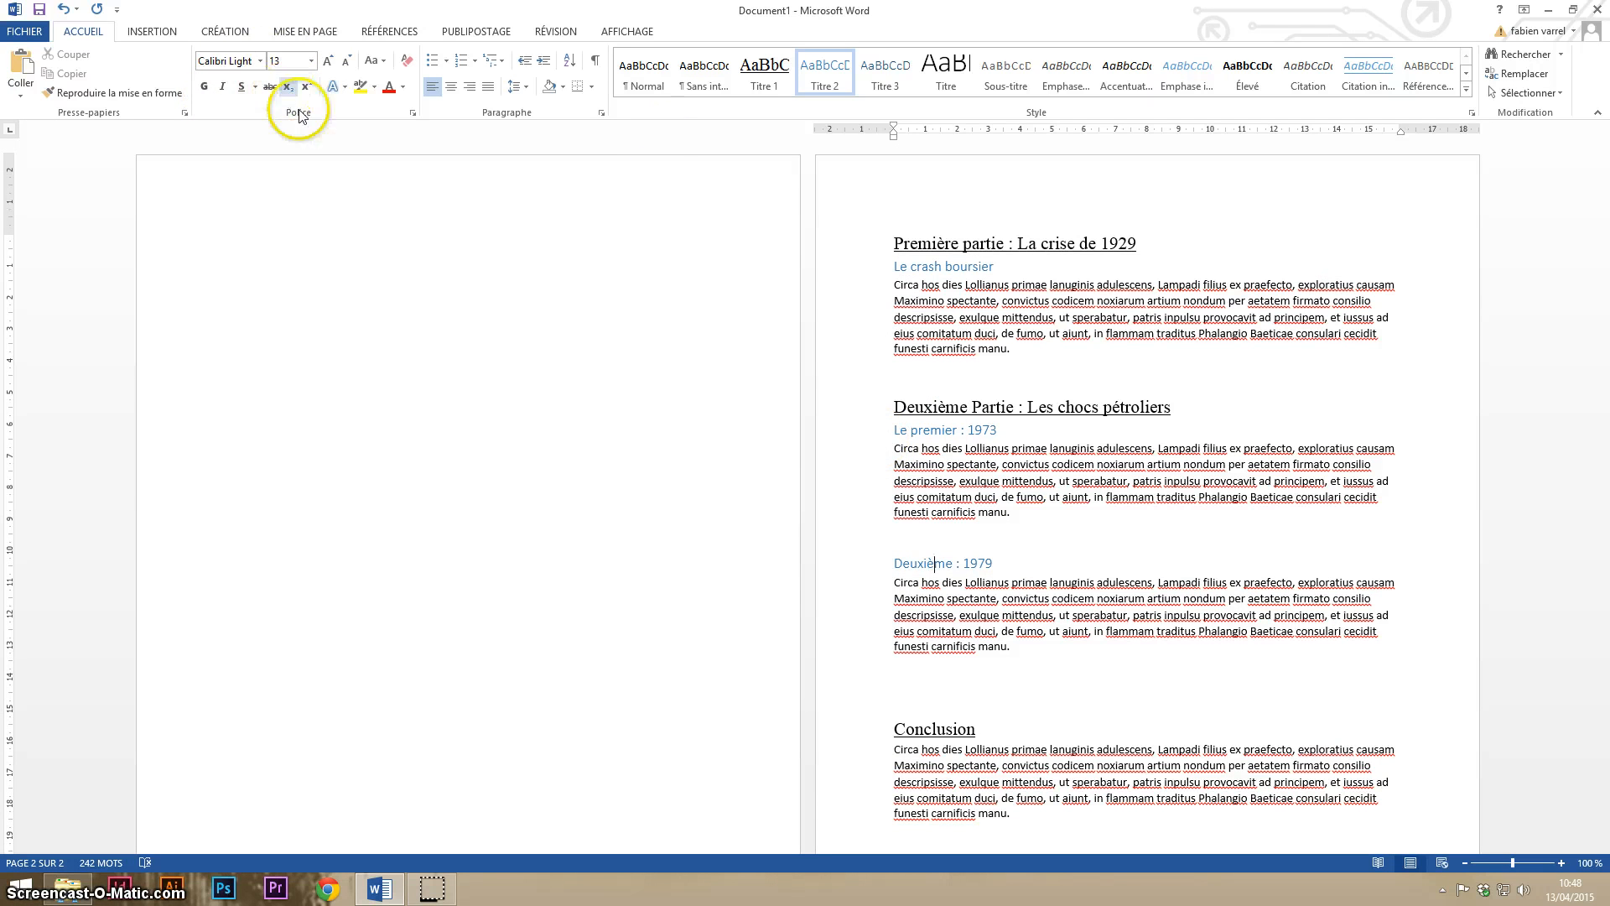
pyautogui.rightClick(837, 80)
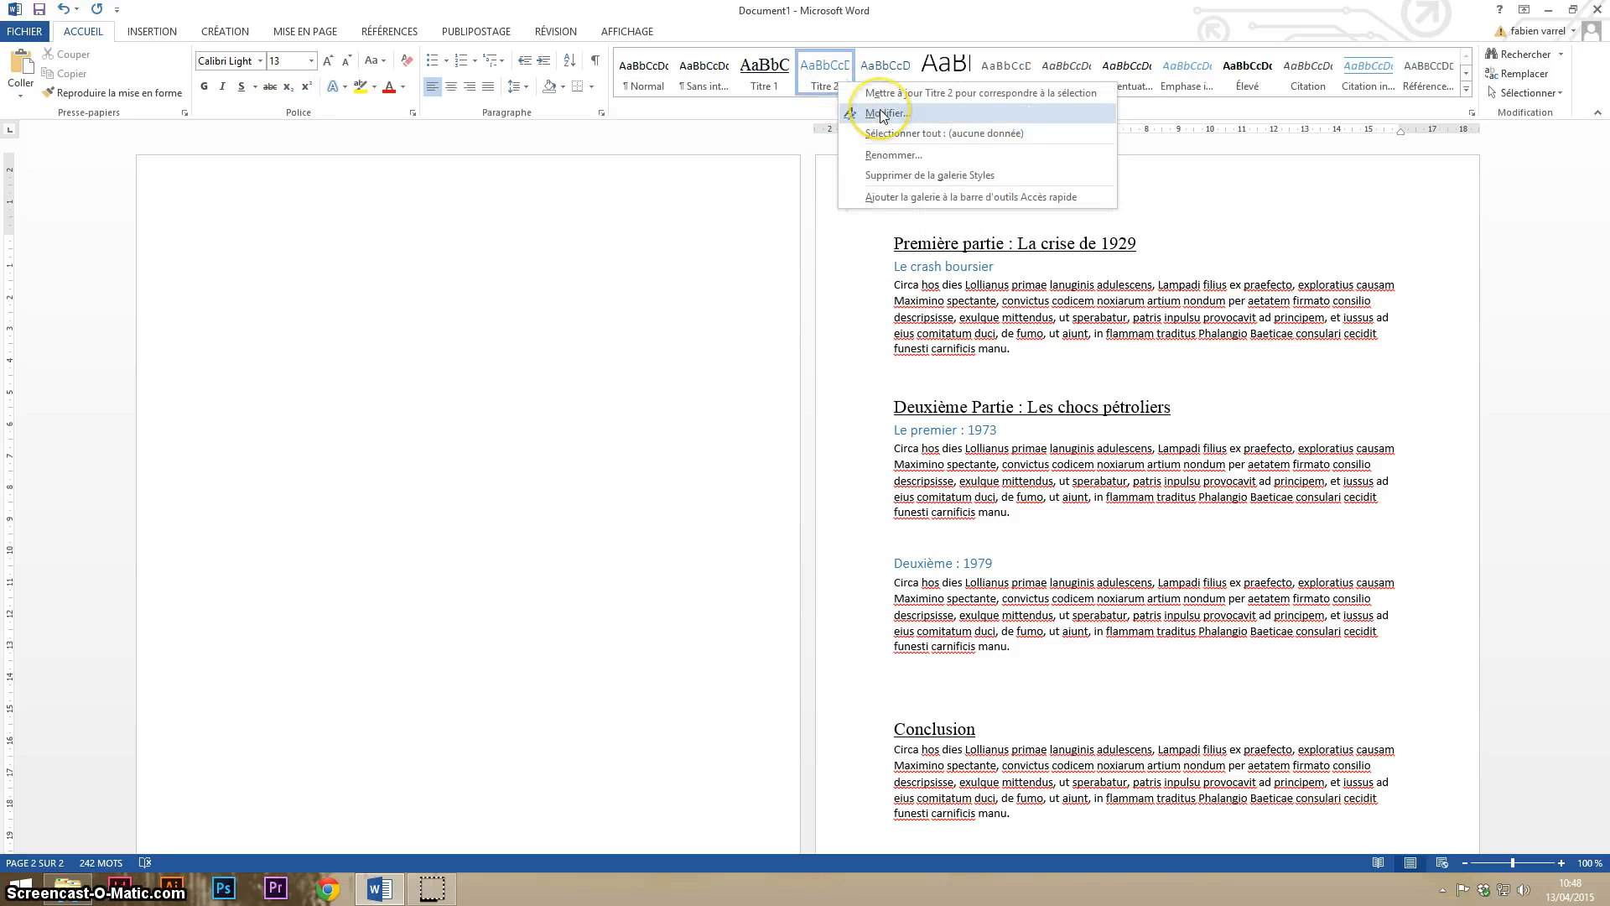
pyautogui.click(883, 115)
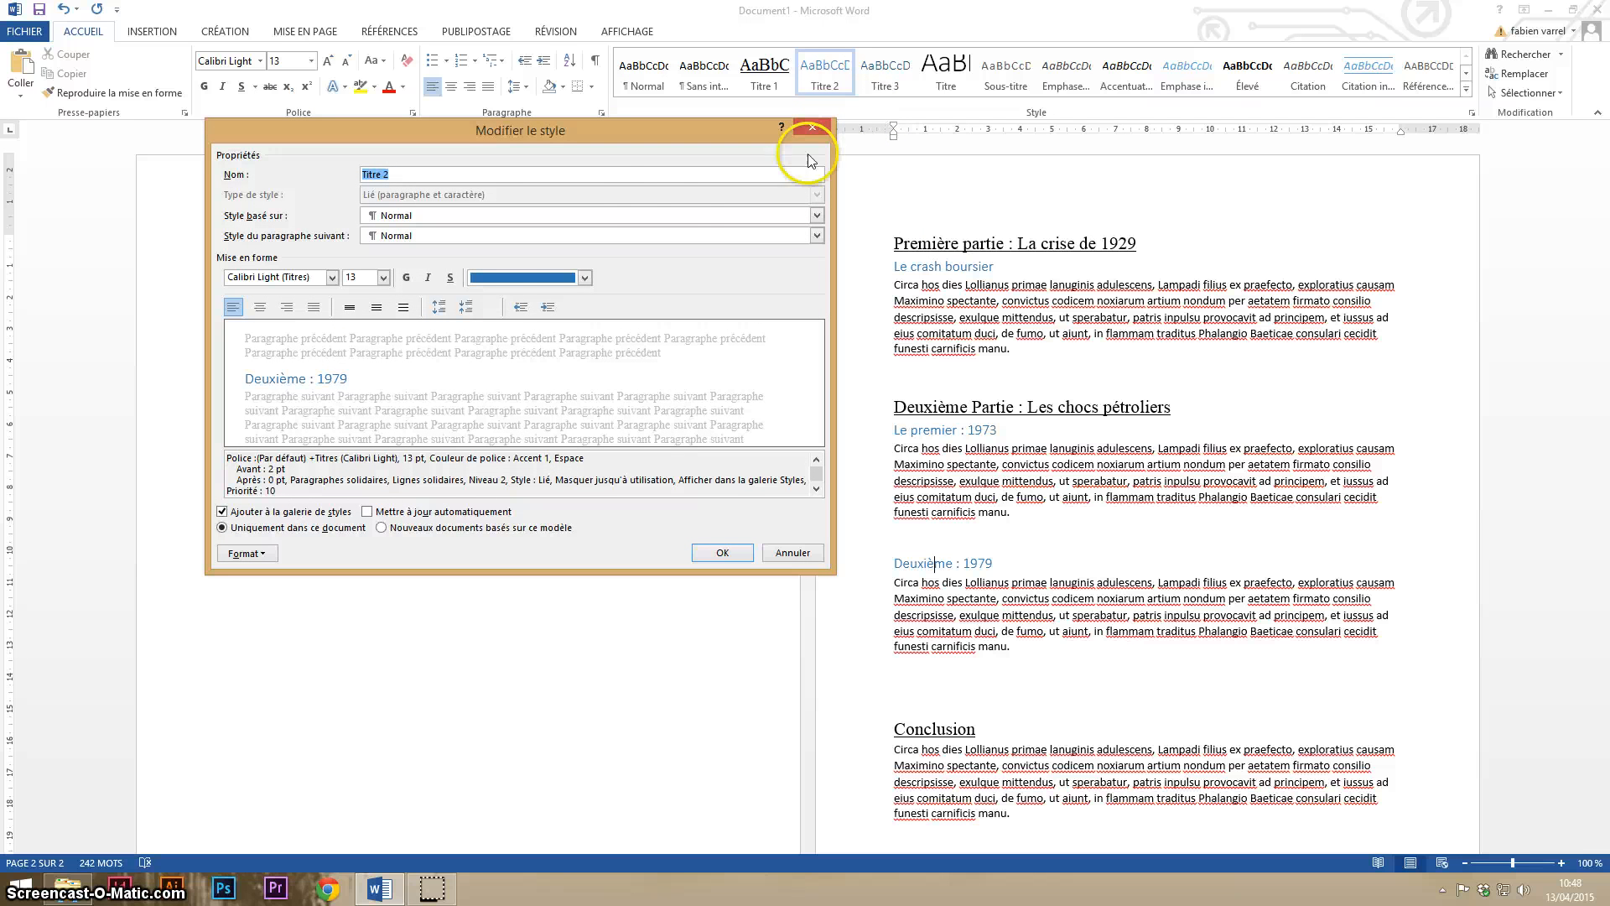
pyautogui.click(502, 278)
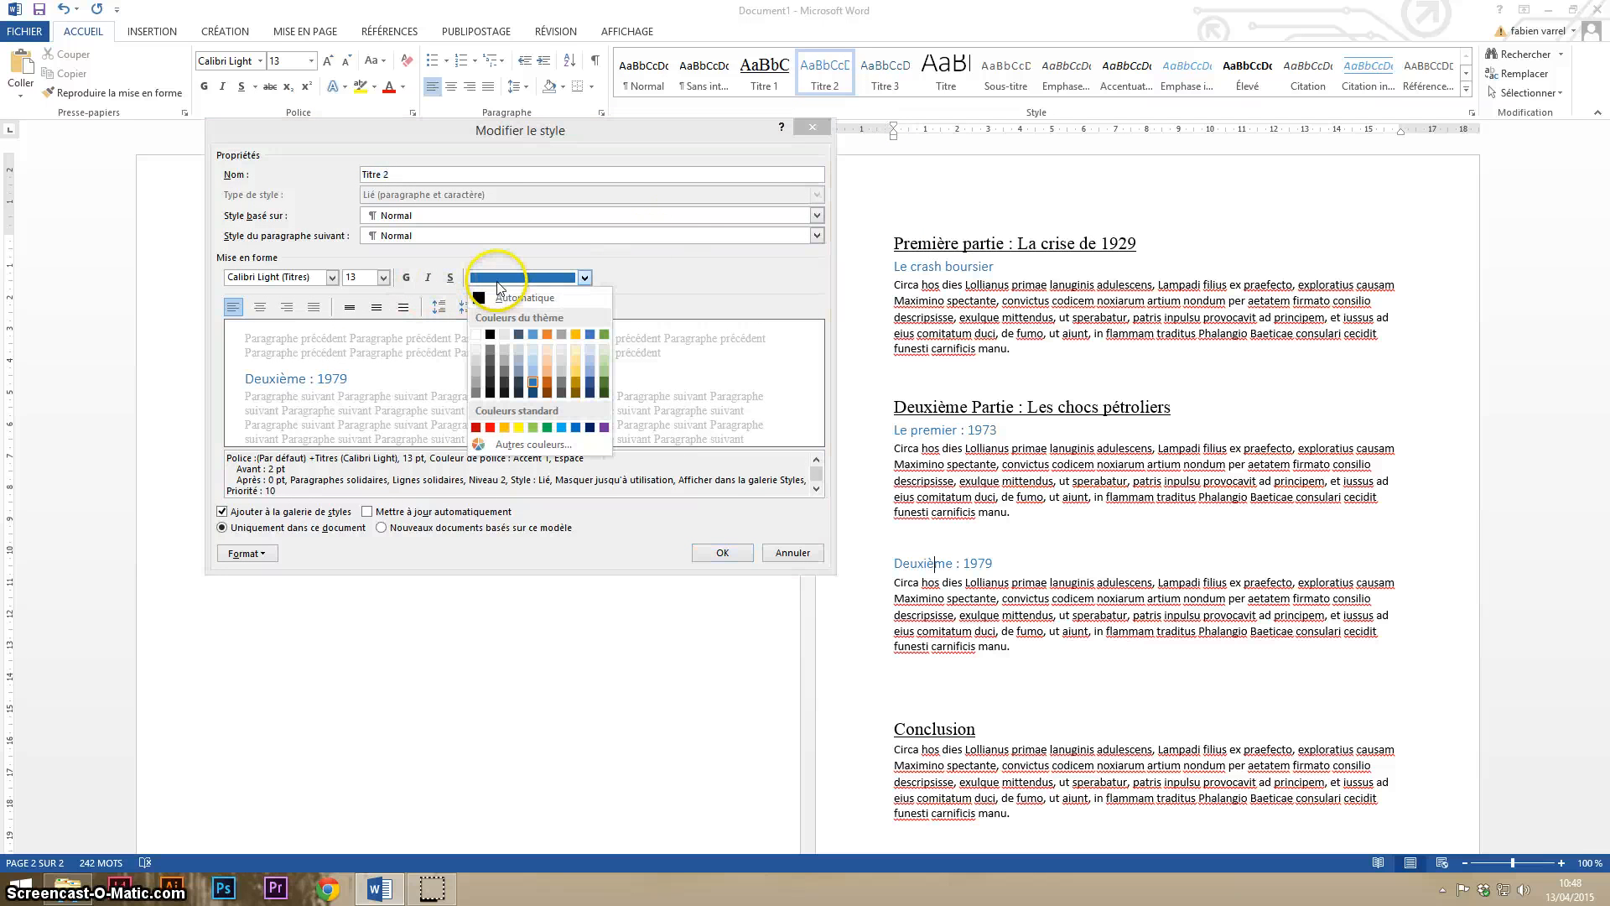
pyautogui.click(604, 387)
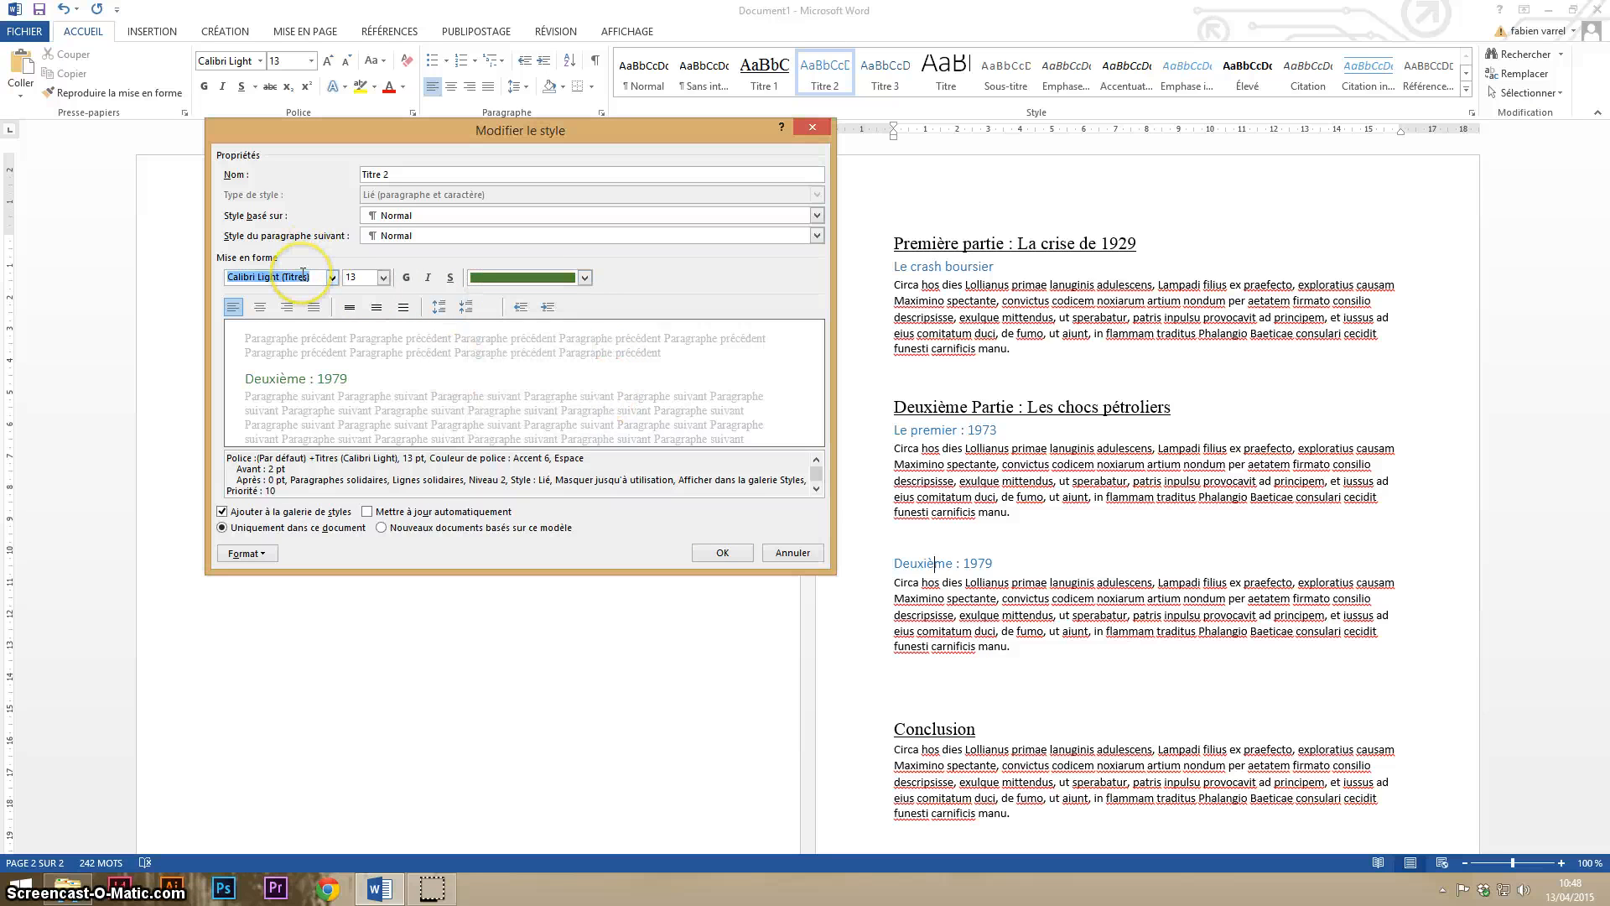
pyautogui.press('Return')
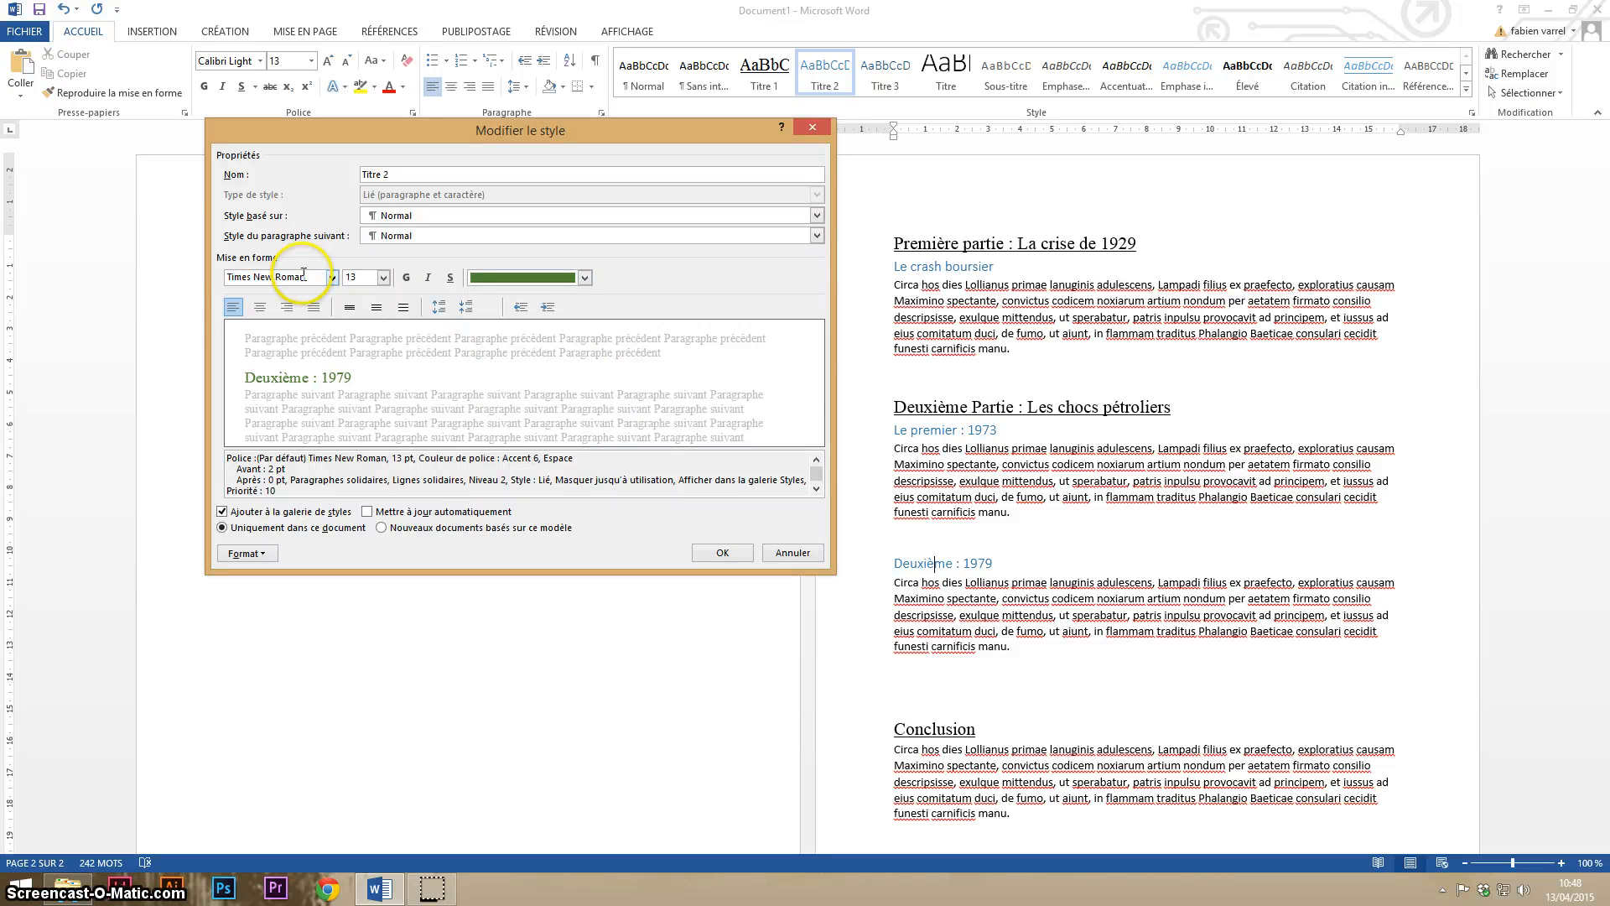
pyautogui.click(721, 551)
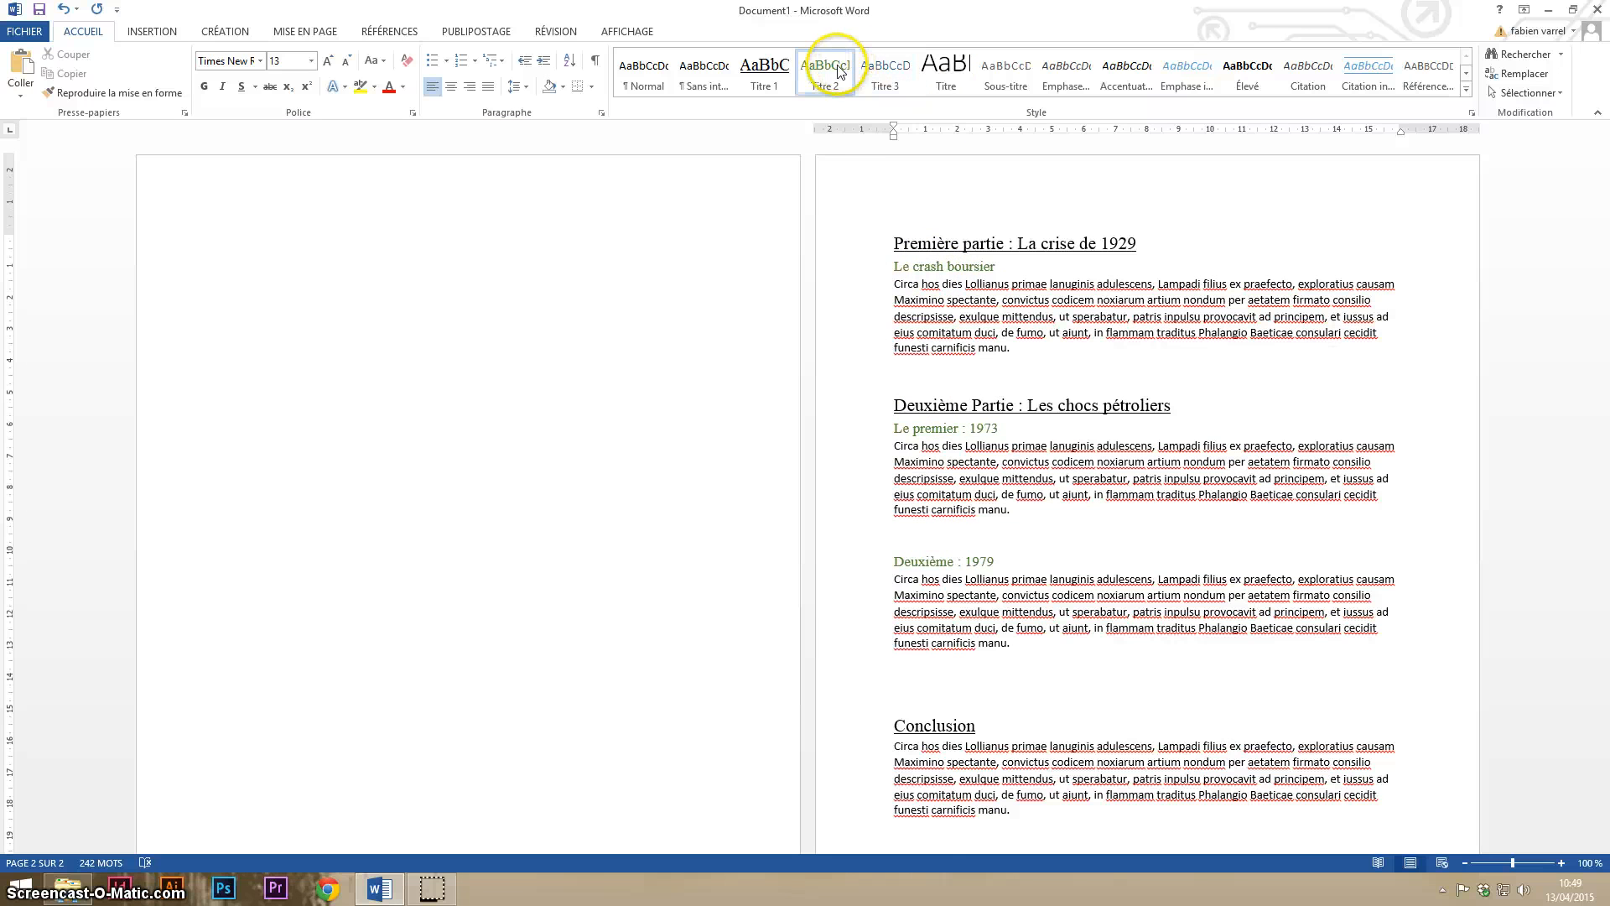
pyautogui.scroll(-5, 975, 293)
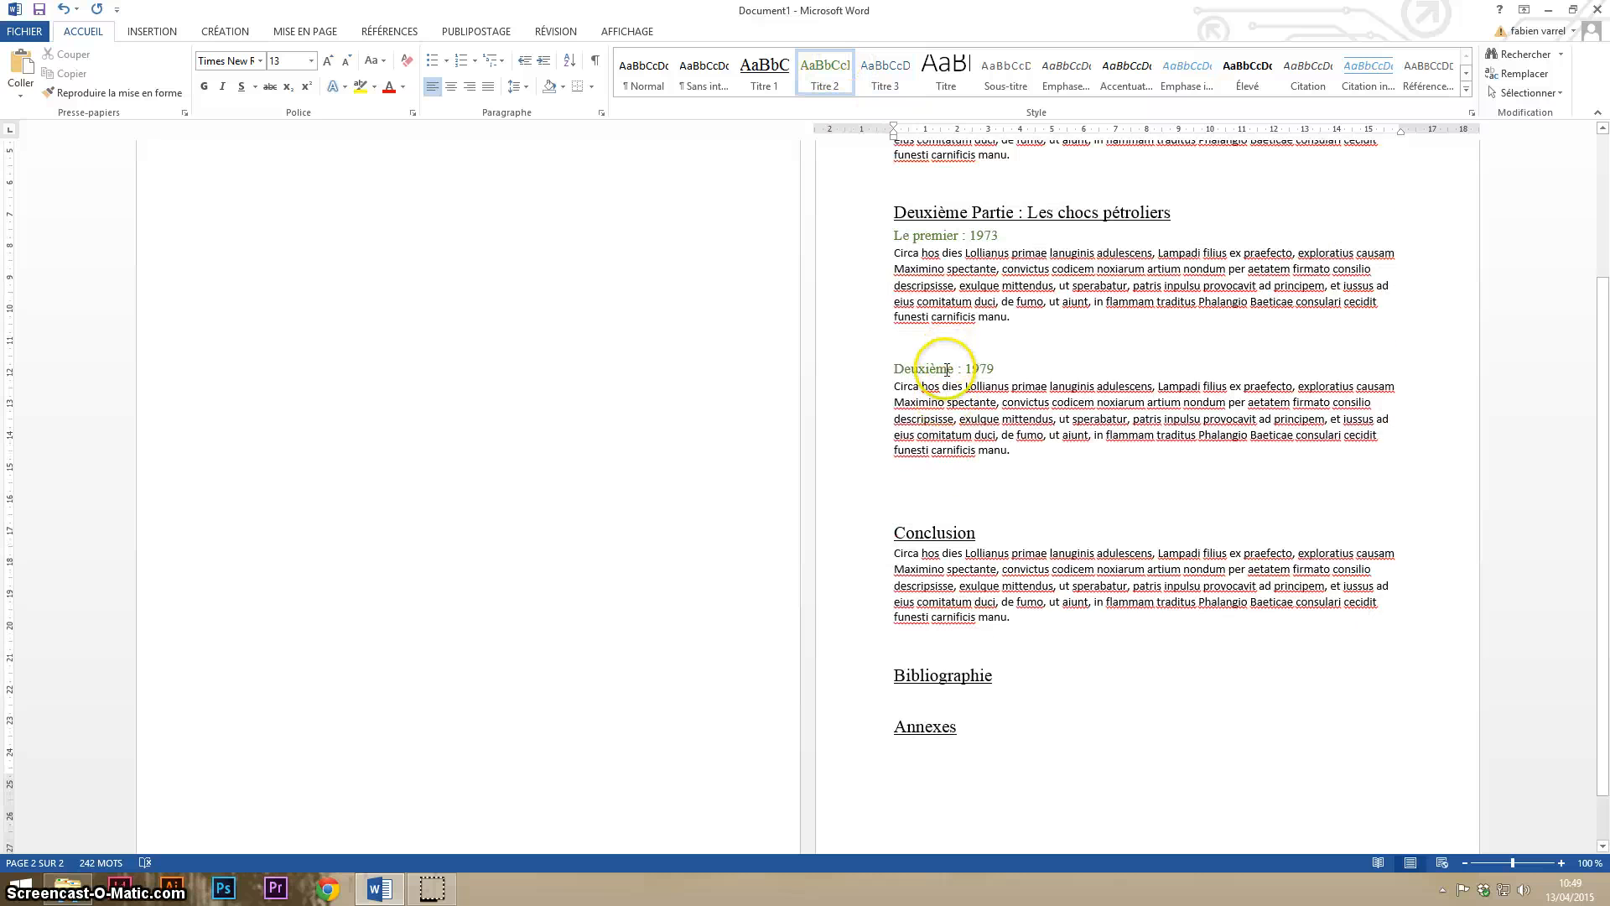
# - Insert a table of contents in the Table automatique 1 format at the start of the blank first page
pyautogui.scroll(2, 964, 319)
pyautogui.scroll(3, 967, 338)
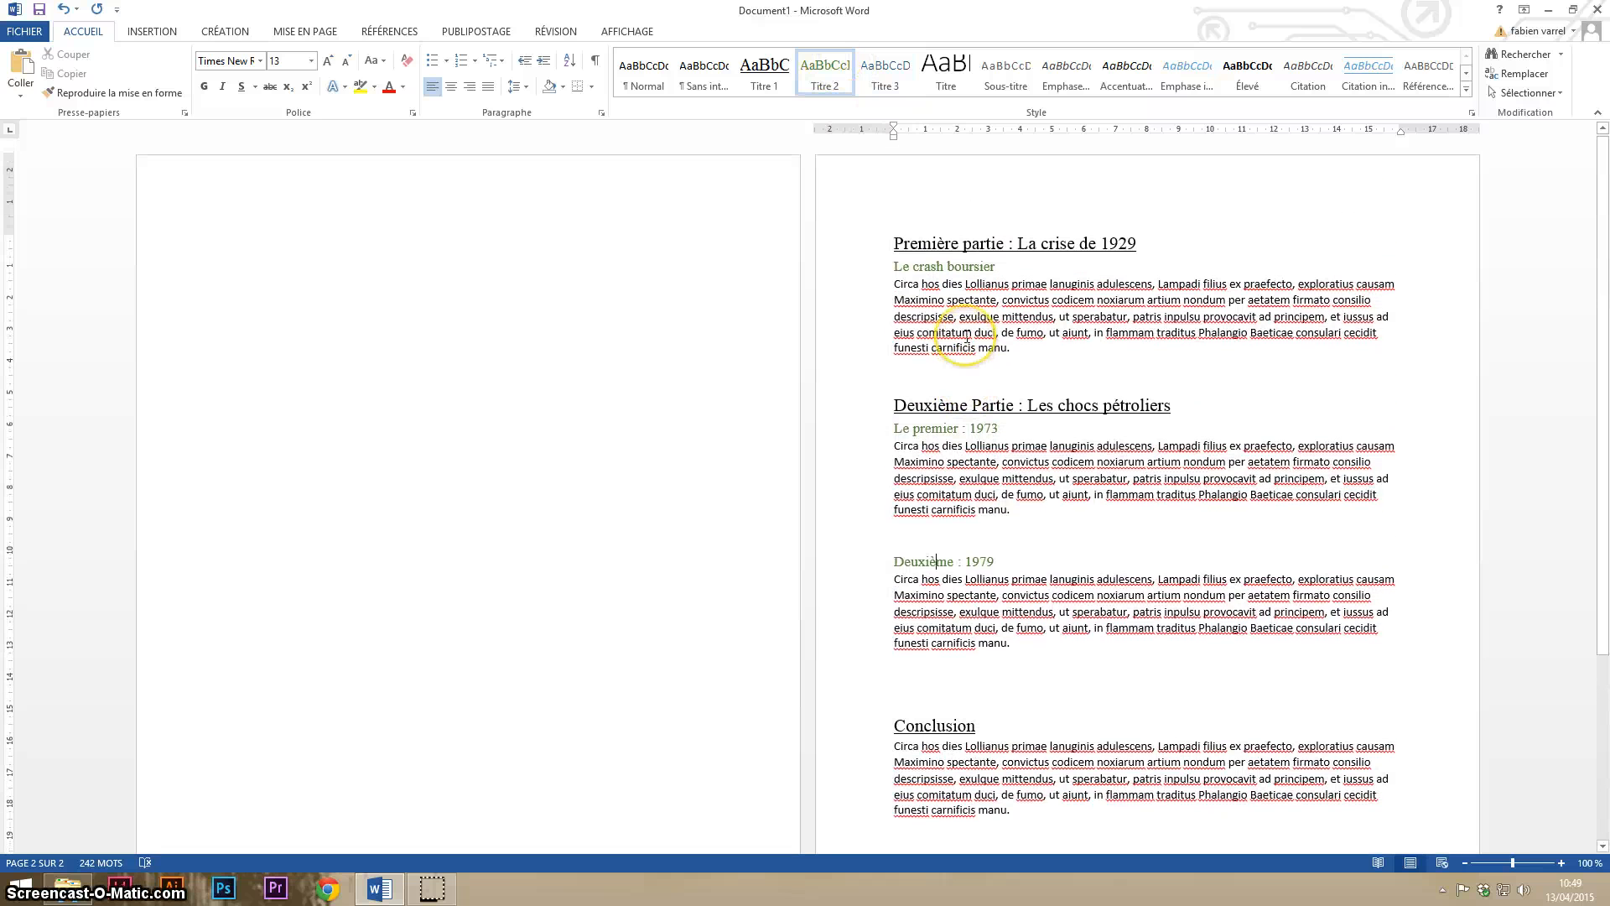
pyautogui.click(301, 240)
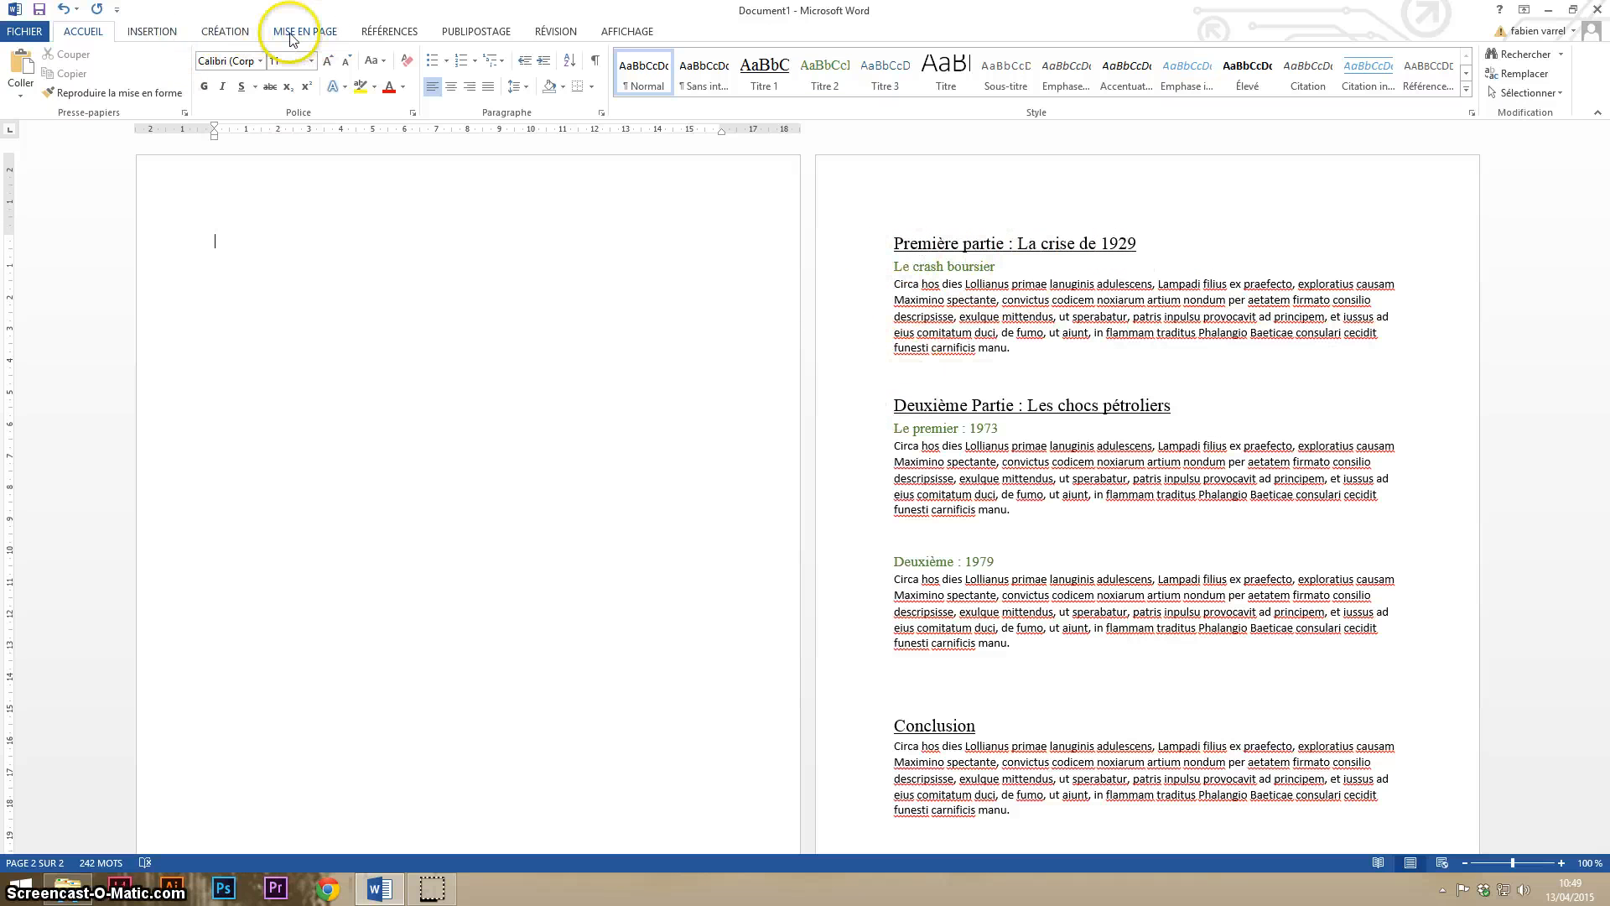
pyautogui.click(395, 37)
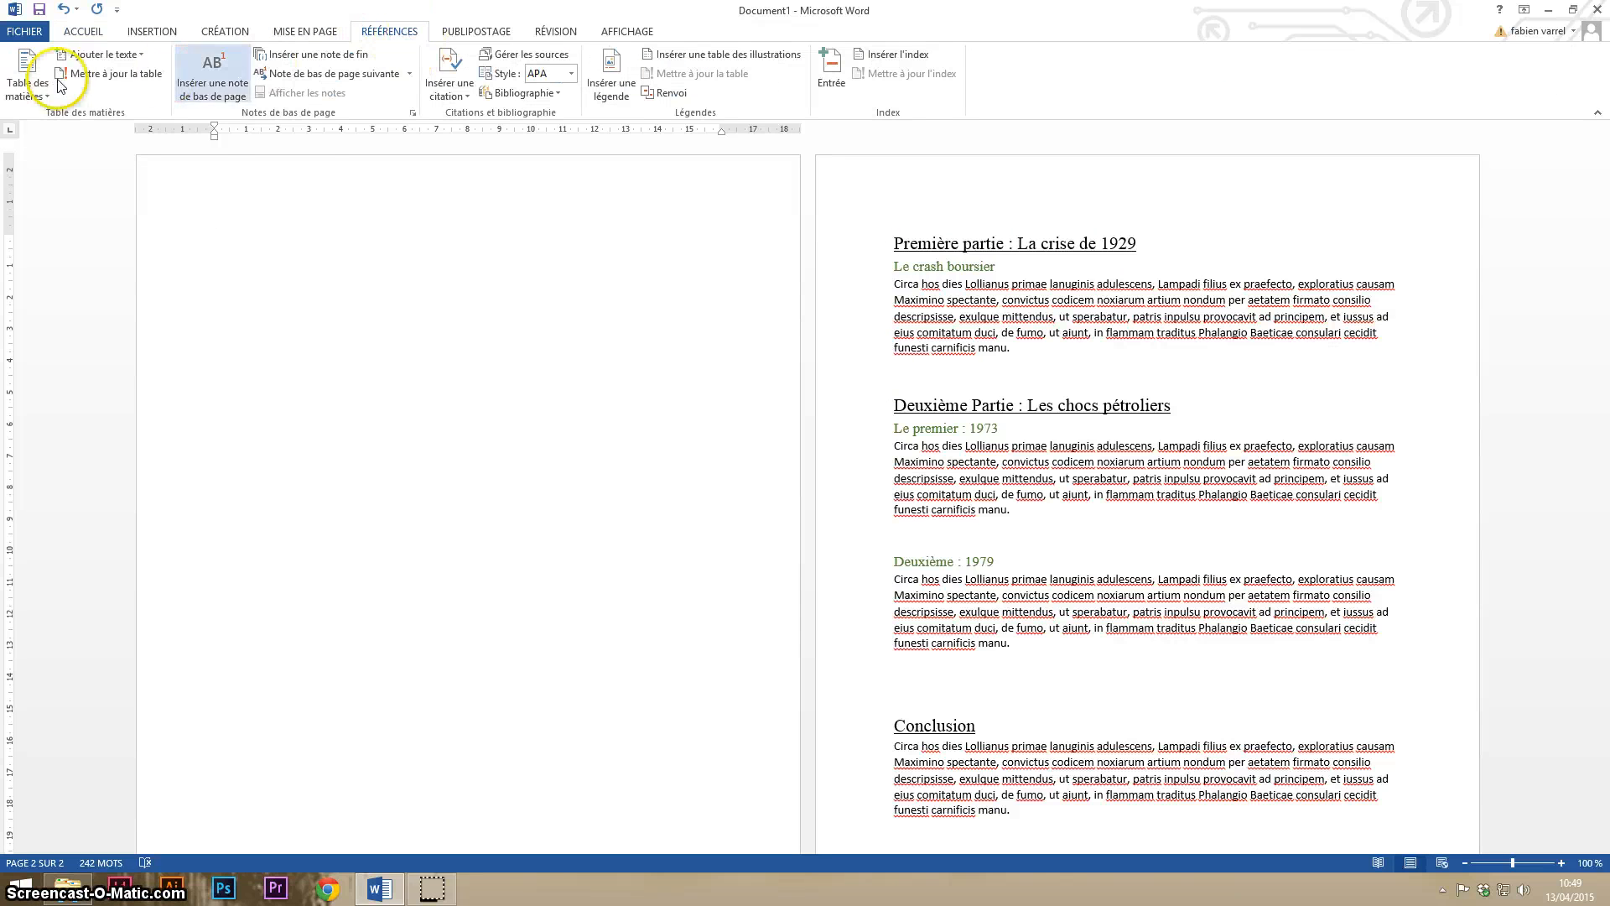
pyautogui.click(26, 84)
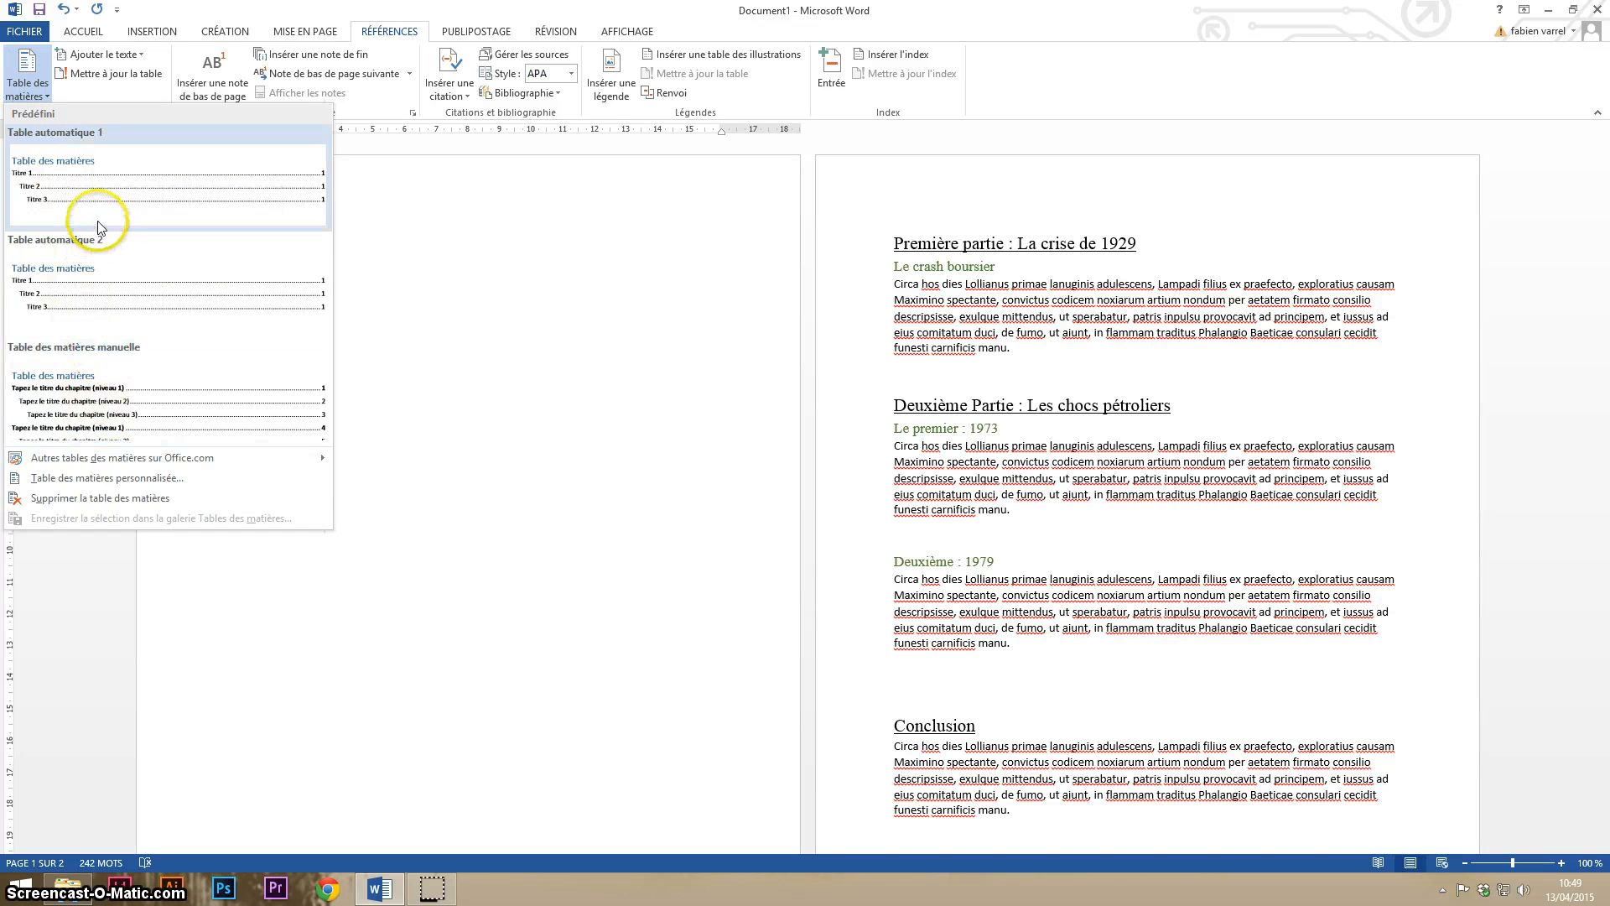
pyautogui.click(64, 193)
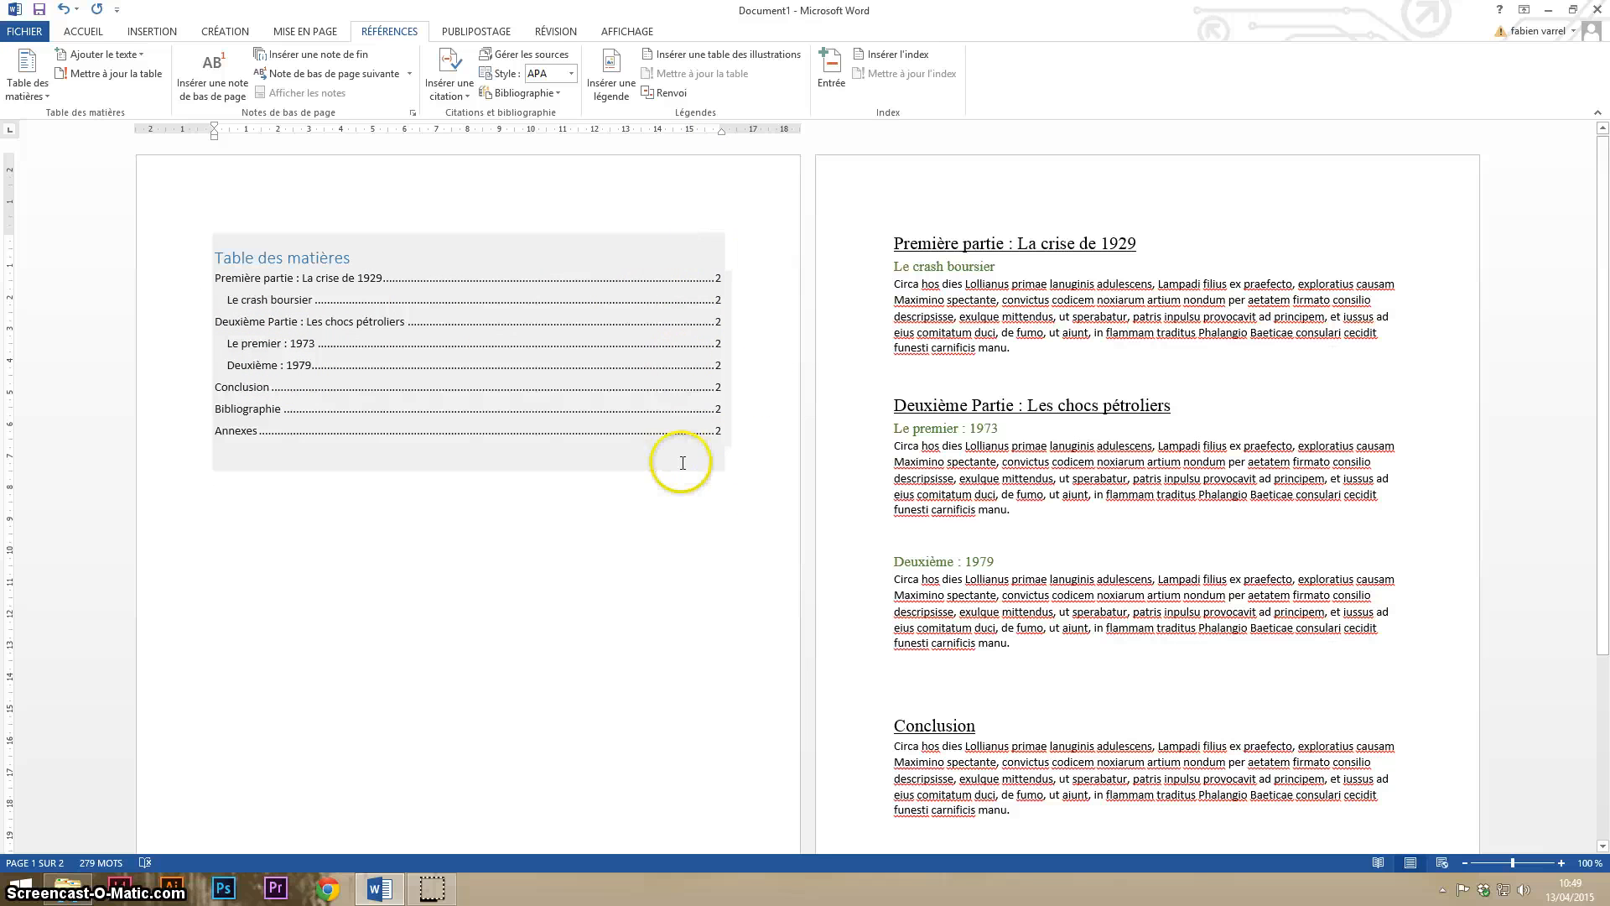
# - Examine the table of contents entries against the headings in the document body
pyautogui.scroll(-4, 766, 440)
pyautogui.scroll(4, 759, 439)
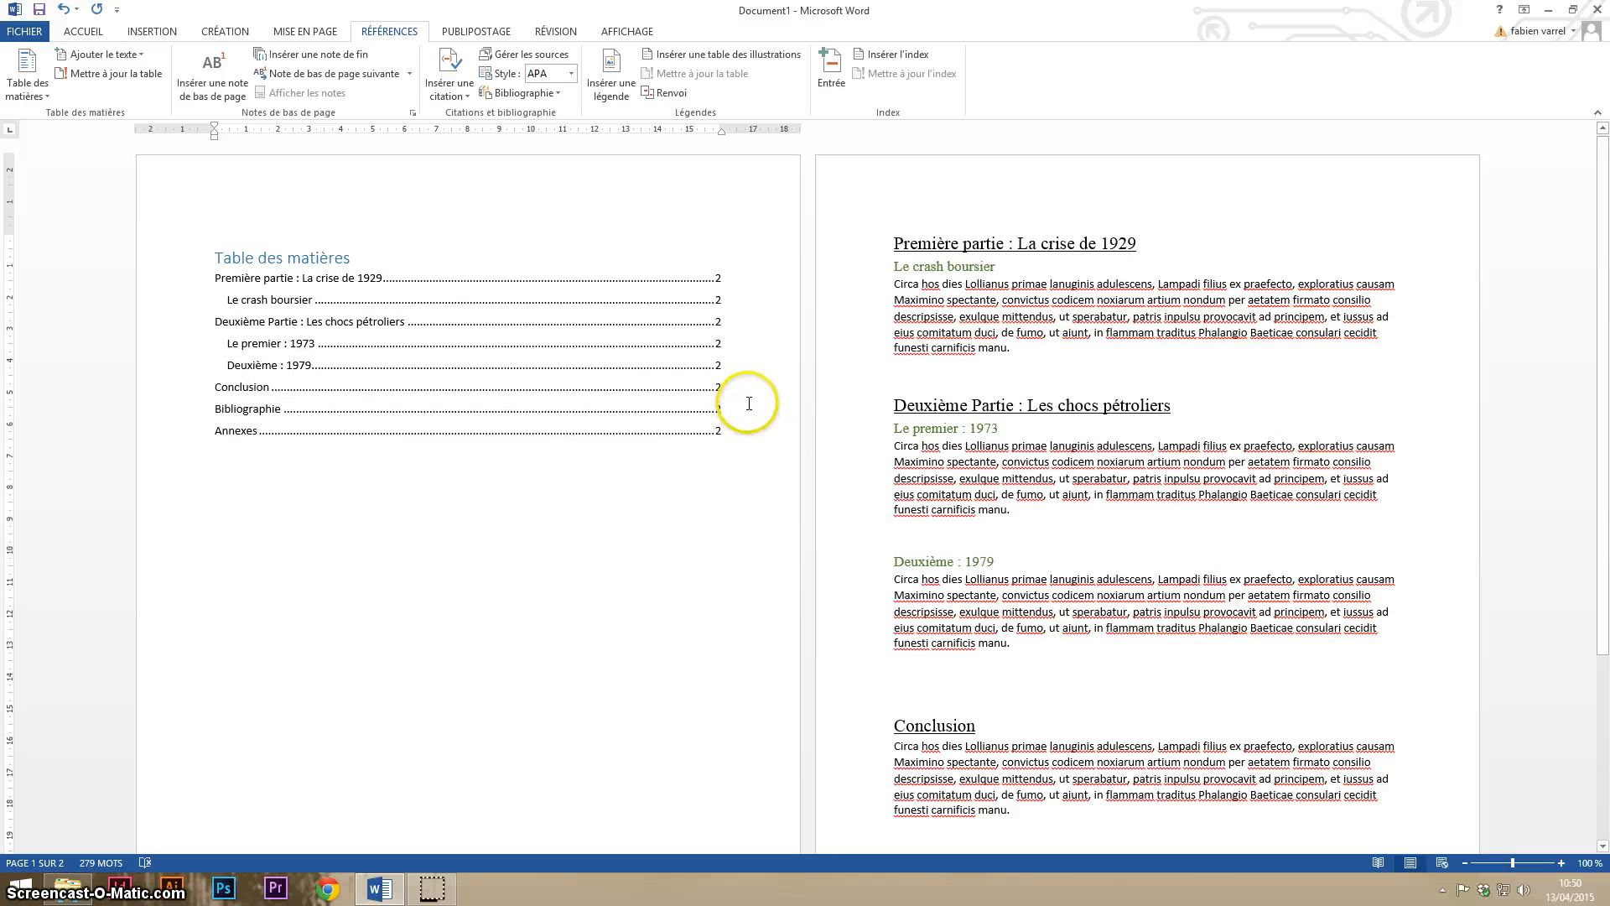
pyautogui.scroll(-3, 1108, 546)
pyautogui.scroll(2, 1144, 501)
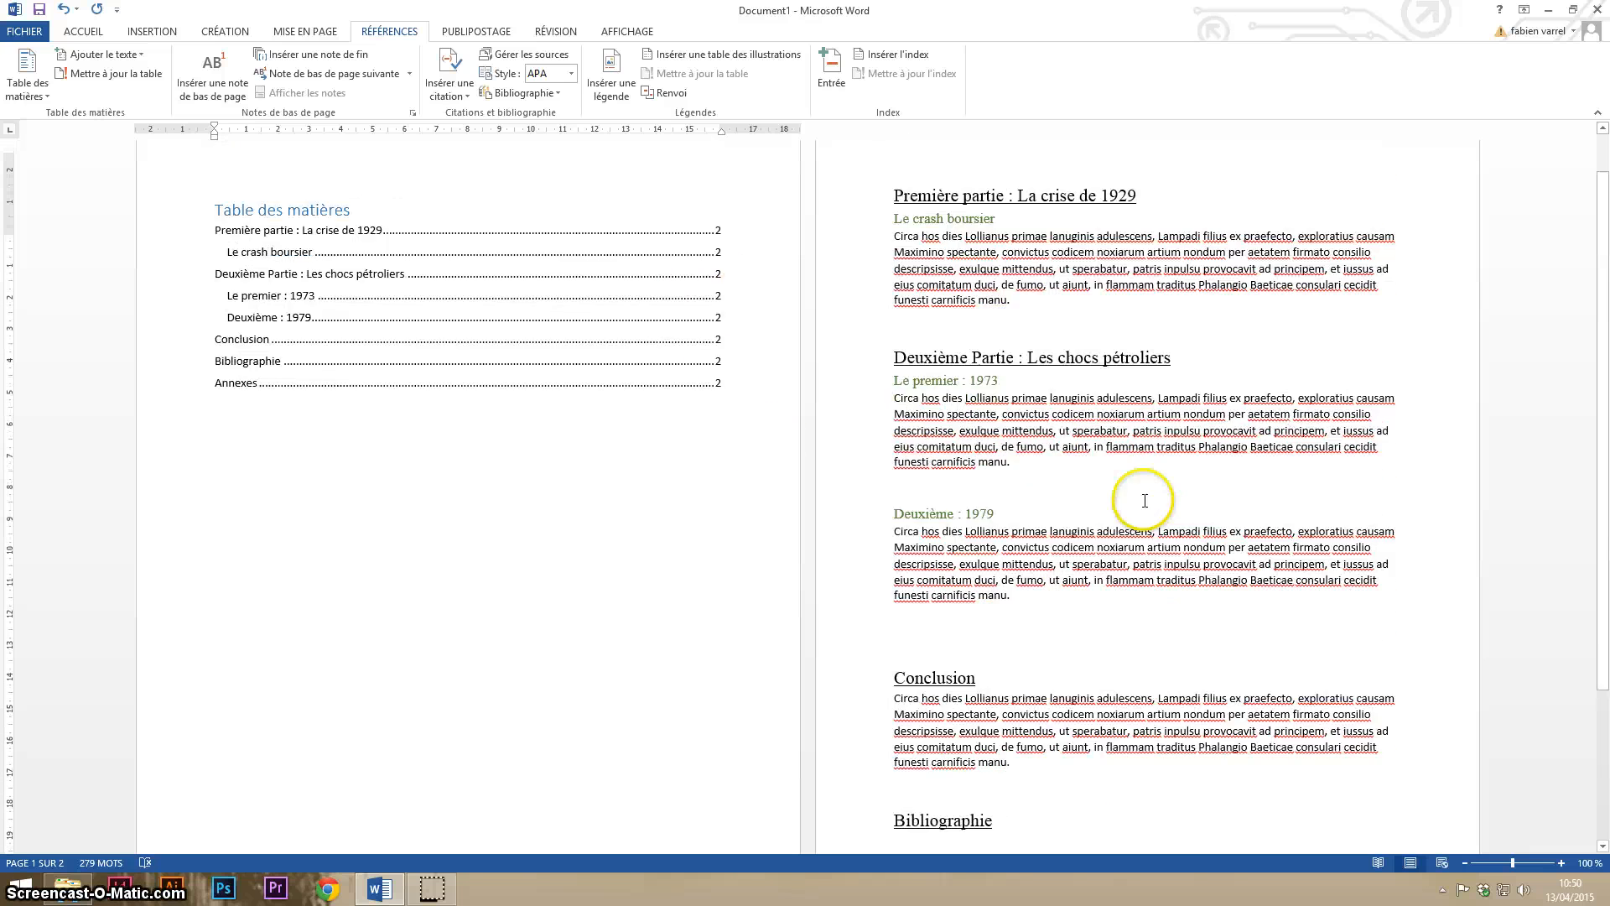
pyautogui.scroll(1, 1145, 501)
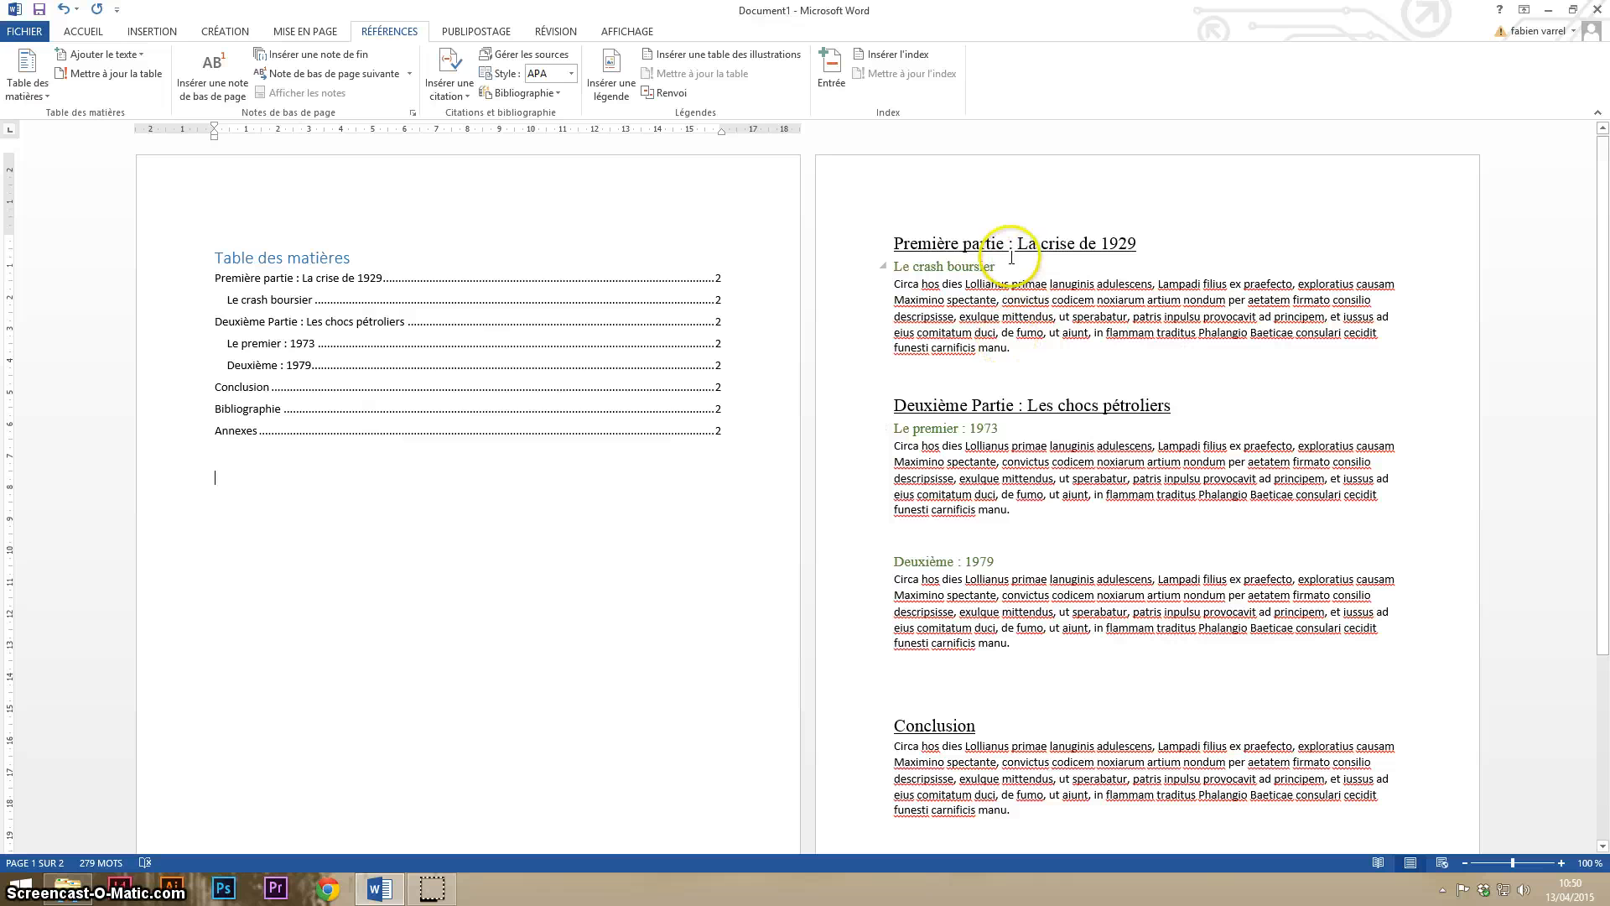
pyautogui.scroll(-4, 601, 542)
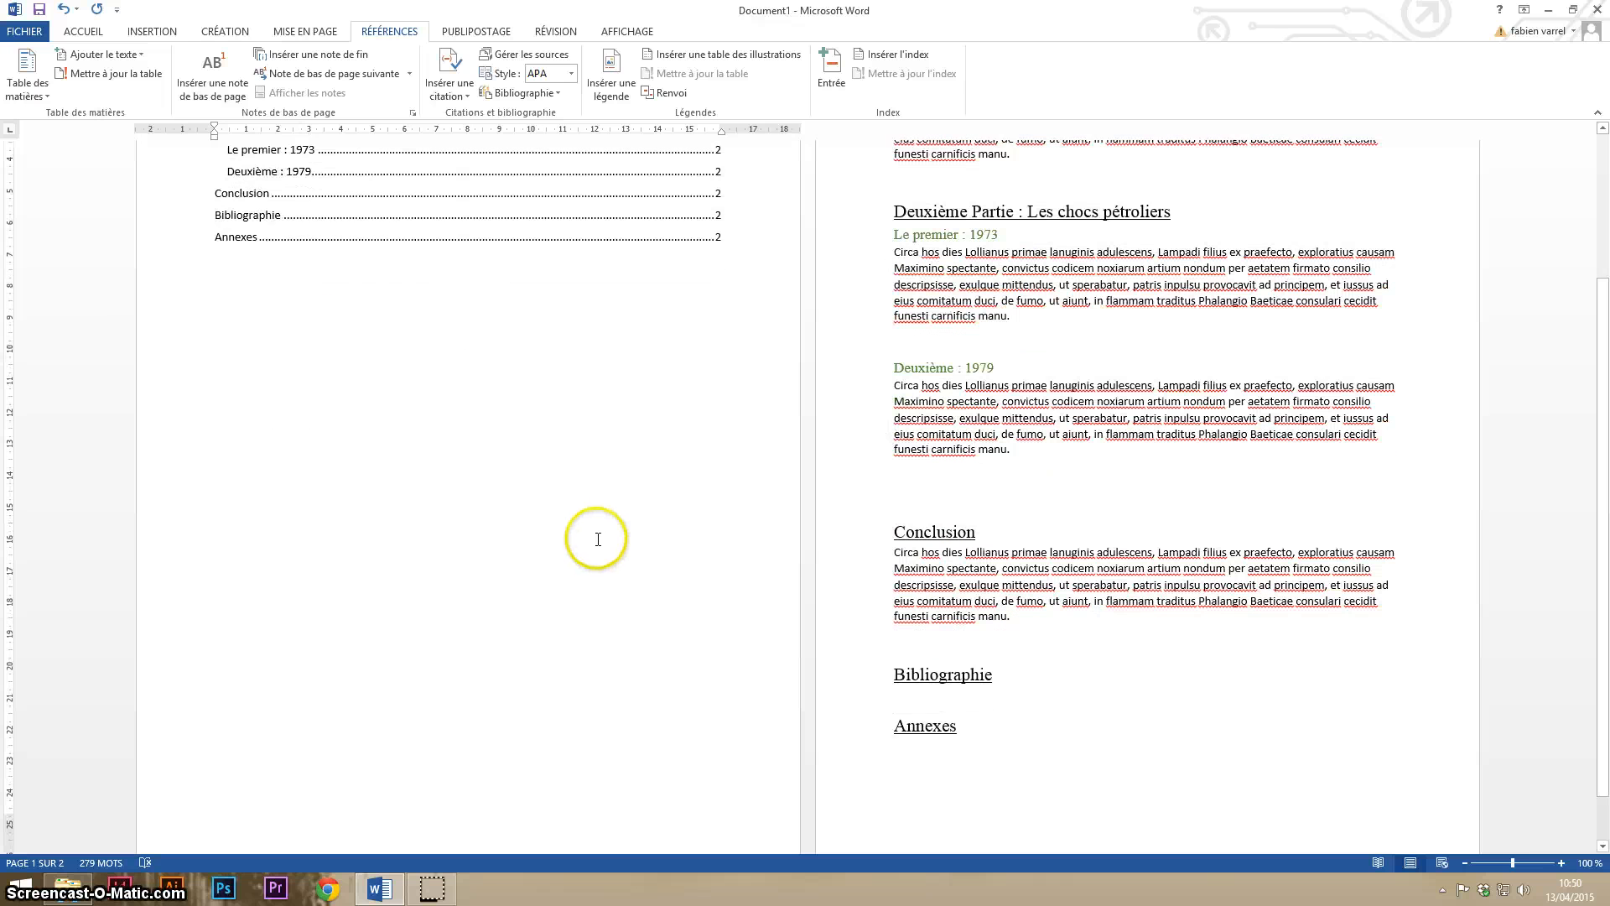
pyautogui.scroll(3, 581, 505)
pyautogui.scroll(-5, 581, 504)
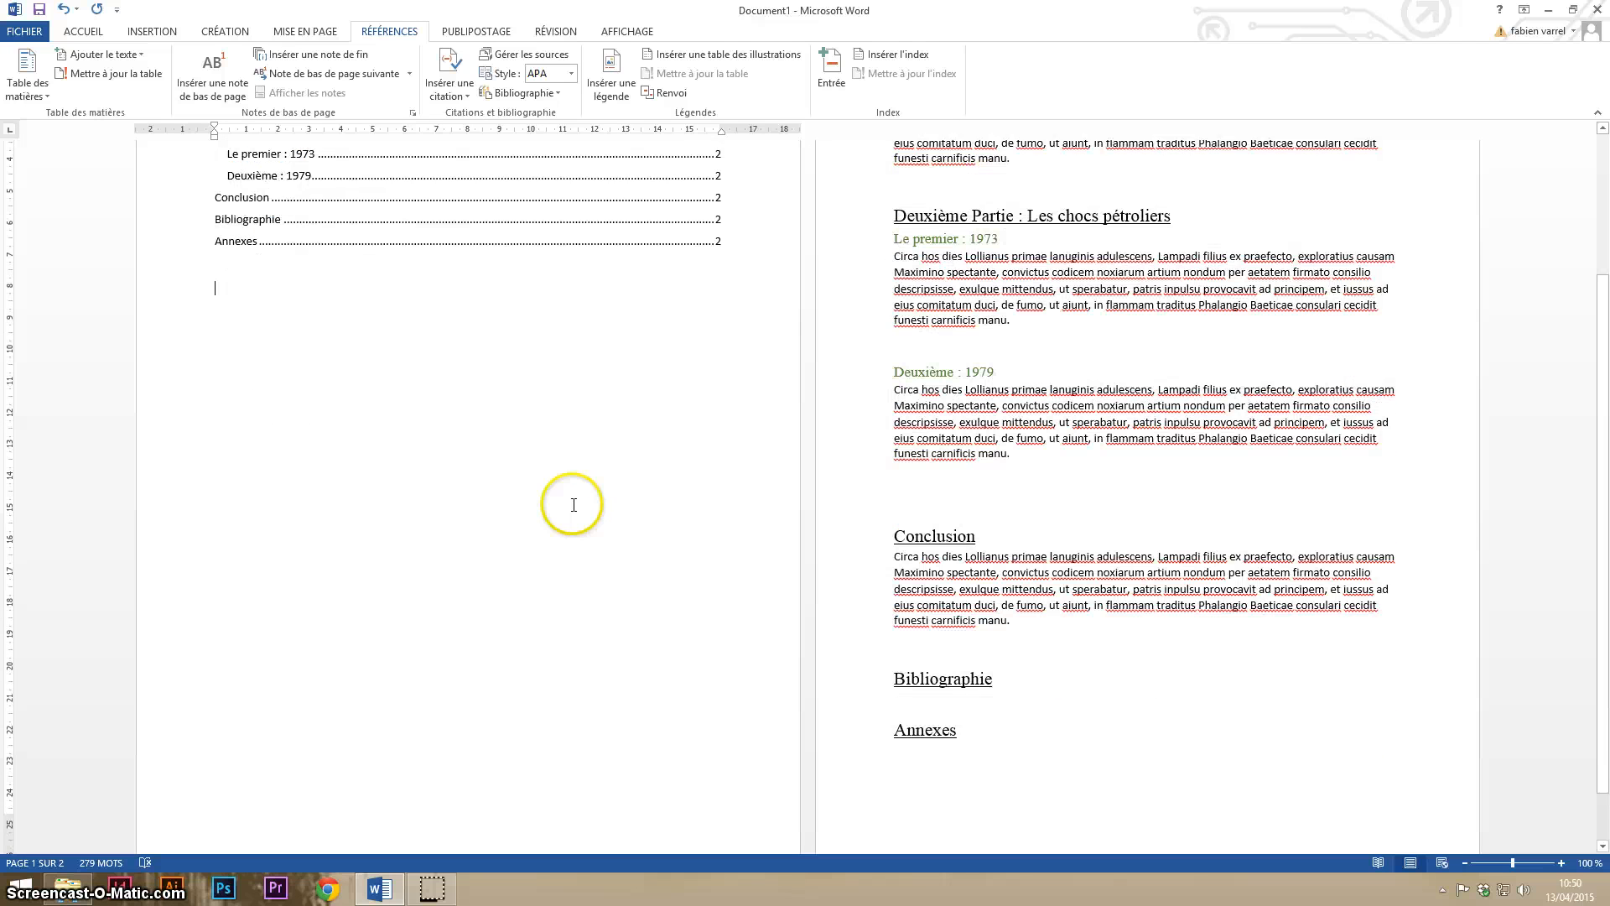
pyautogui.scroll(5, 1000, 652)
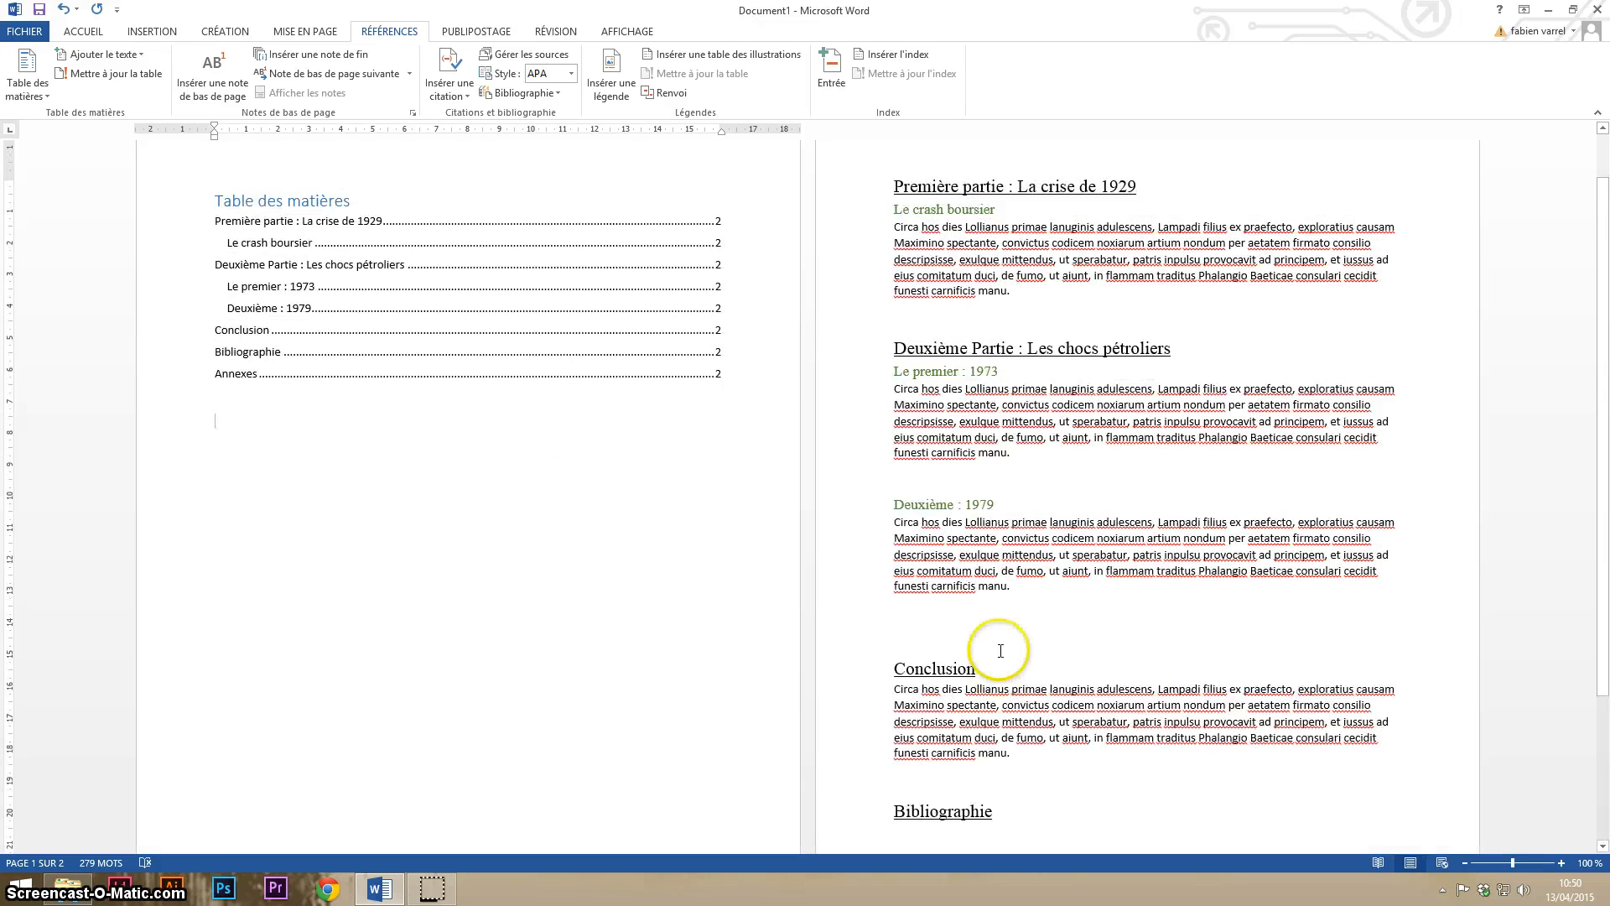
# - Add a new line reading "Introduction" above the heading "Première partie : La crise de 1929"
pyautogui.scroll(1, 931, 218)
pyautogui.click(891, 235)
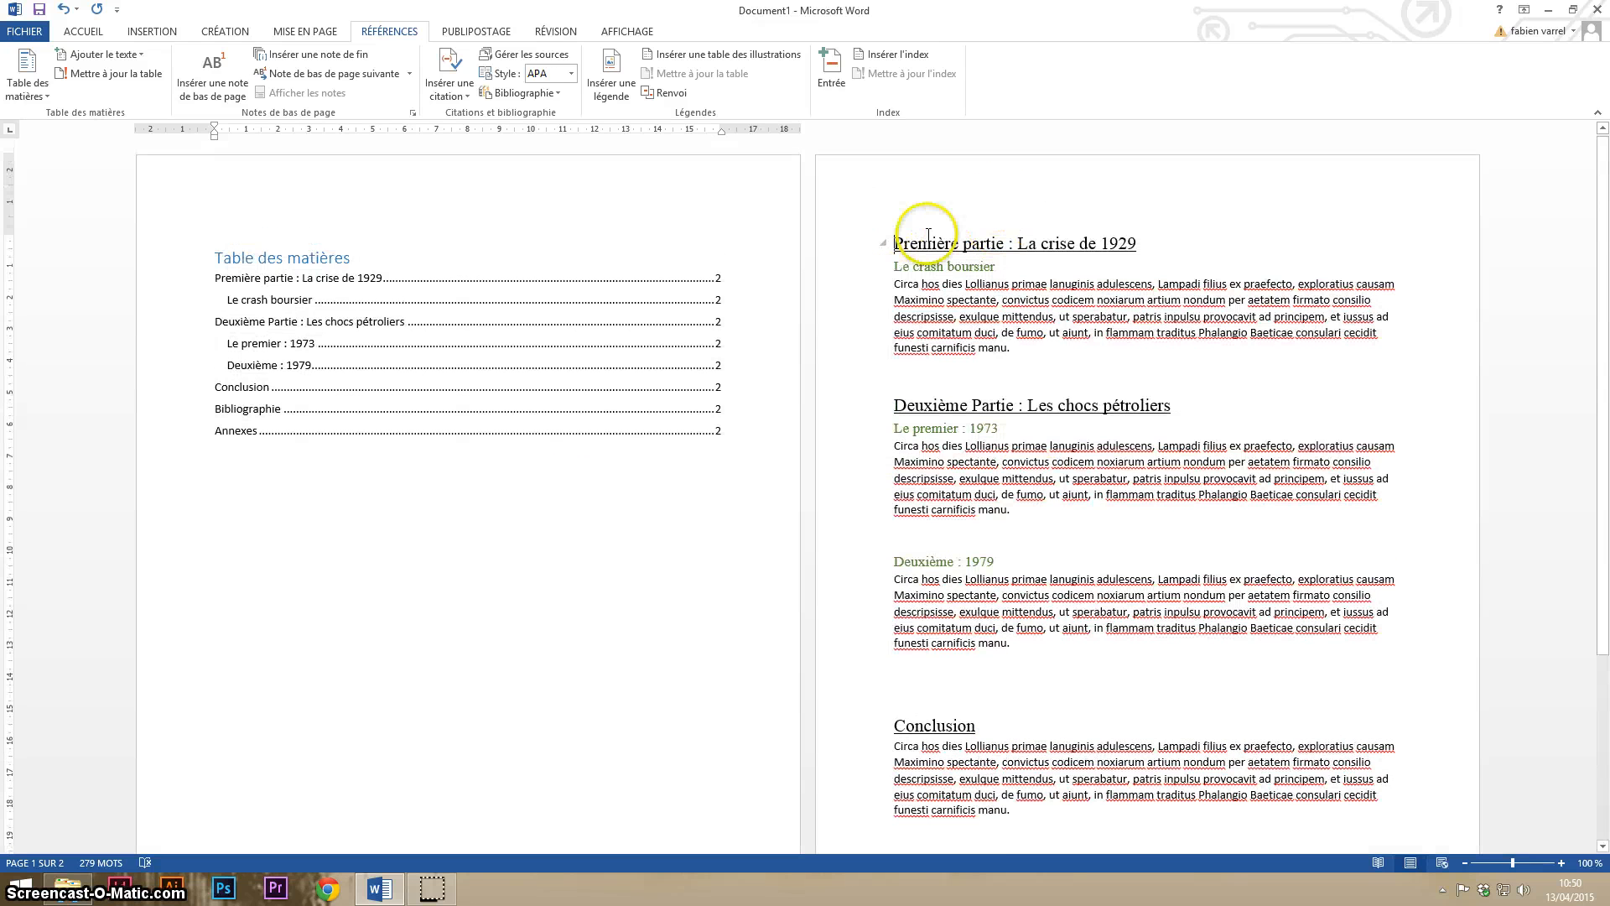
pyautogui.press('Return')
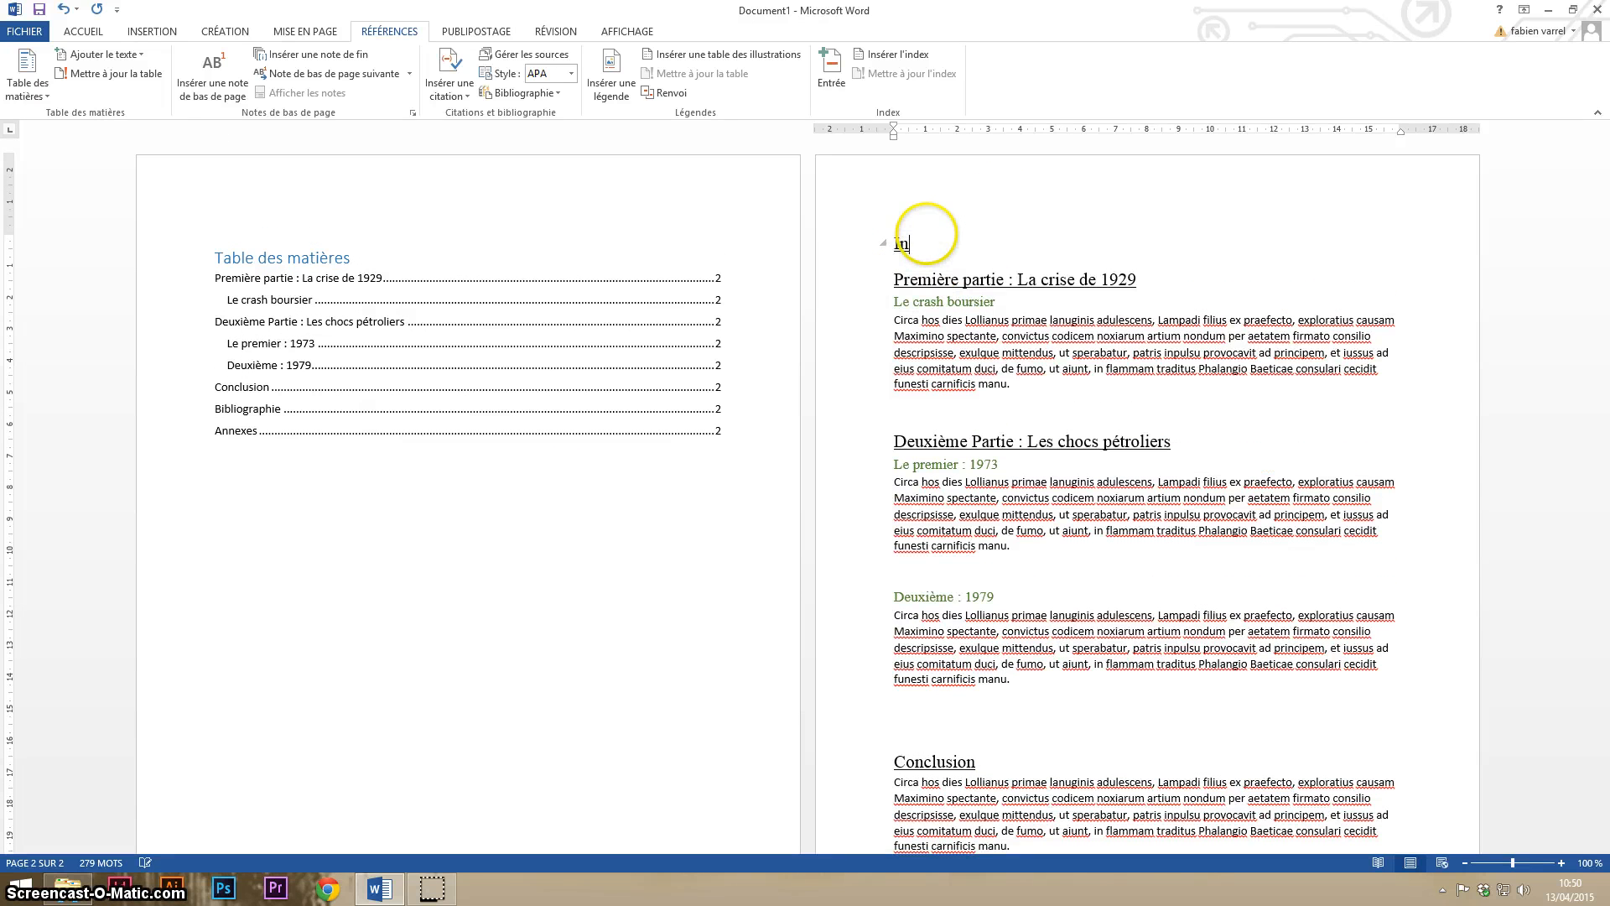
pyautogui.write('Introduction')
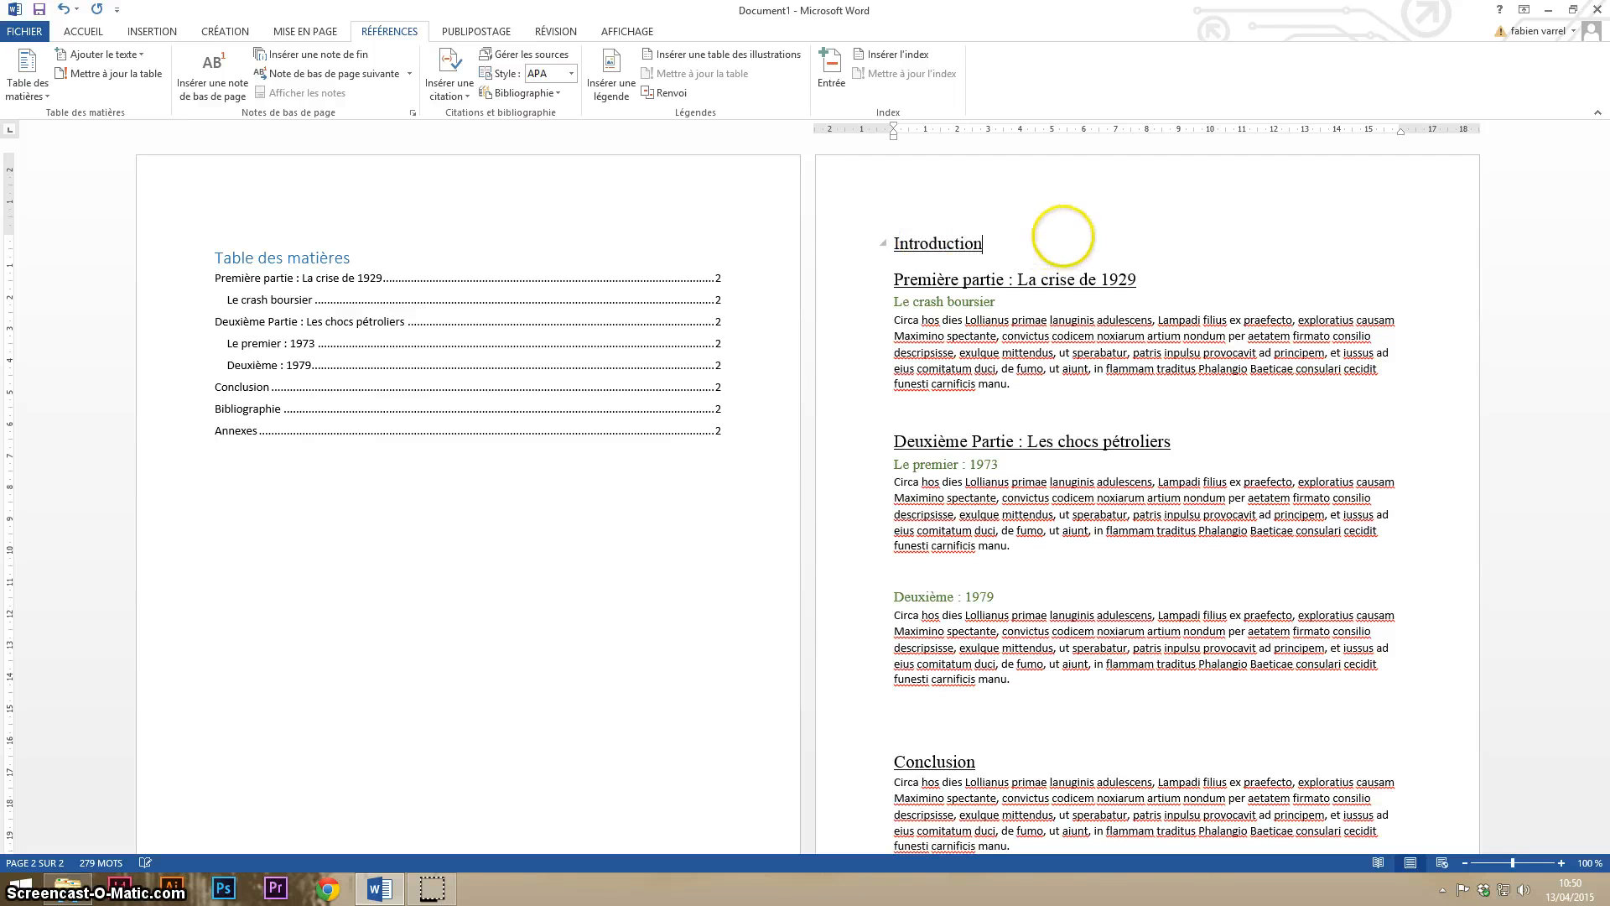
# - Apply the Titre 1 style to the "Introduction" line
pyautogui.click(81, 34)
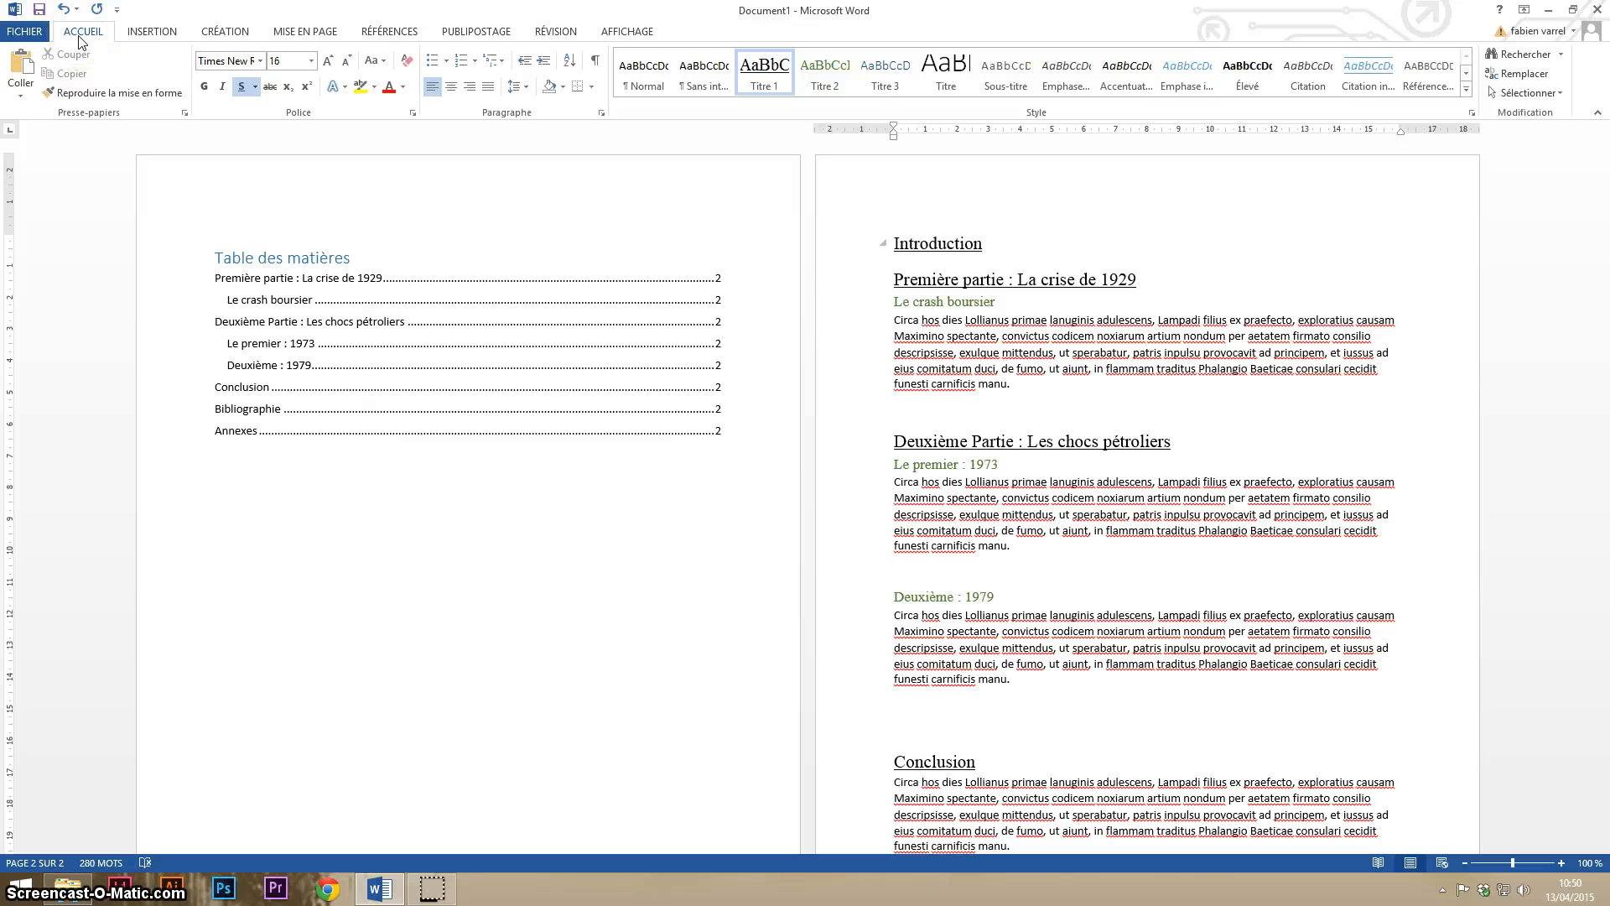
pyautogui.moveTo(990, 243); pyautogui.dragTo(896, 244)
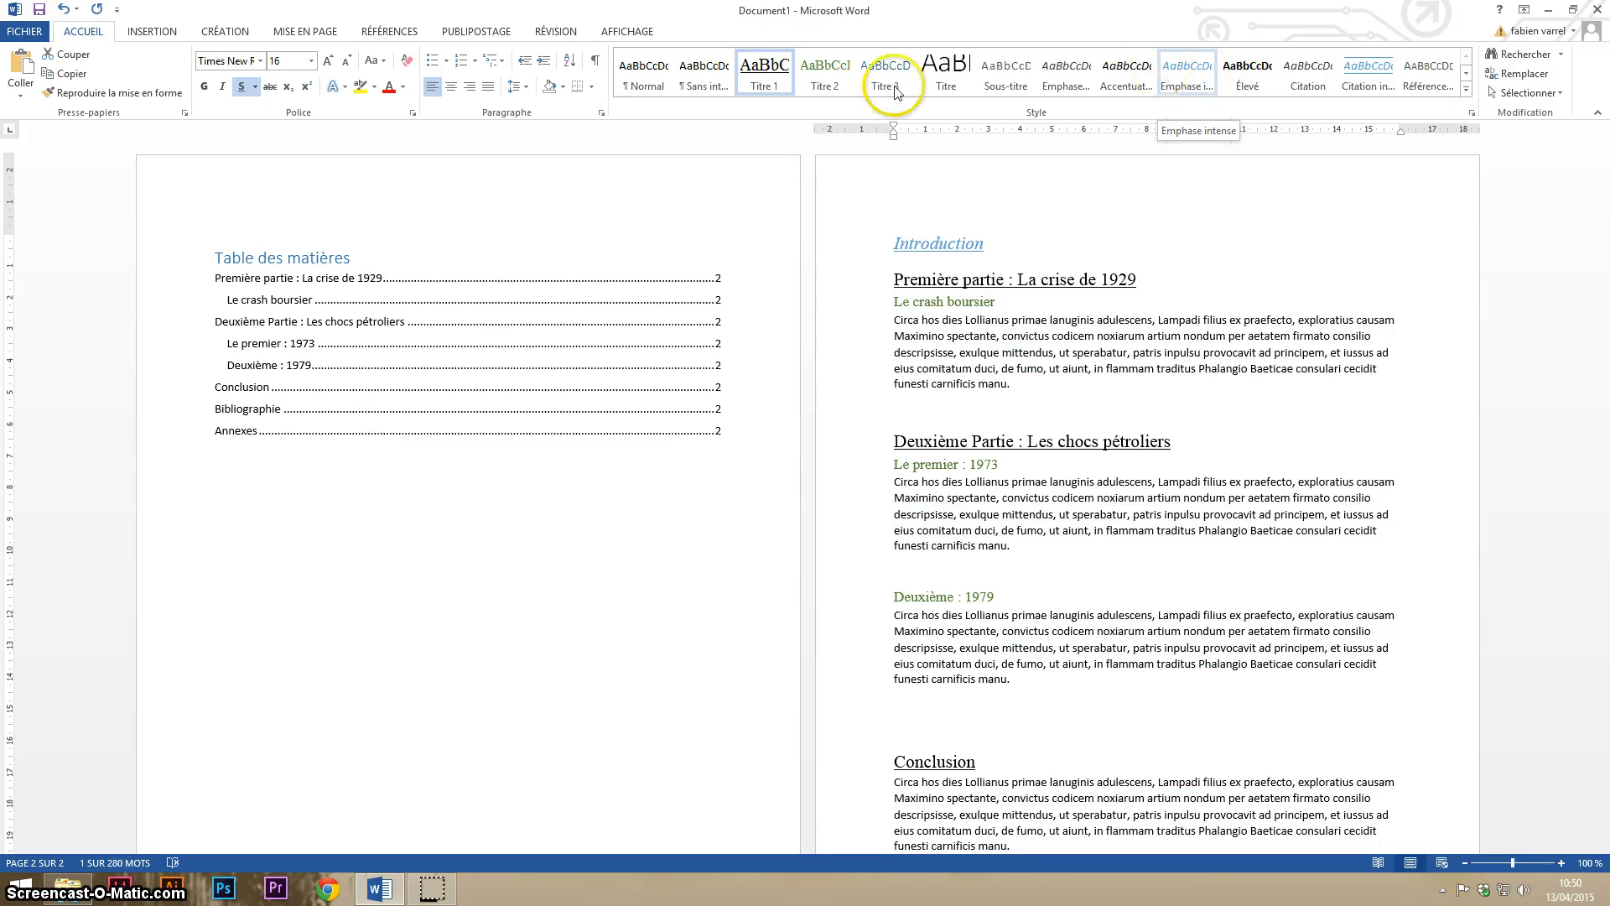
pyautogui.click(763, 72)
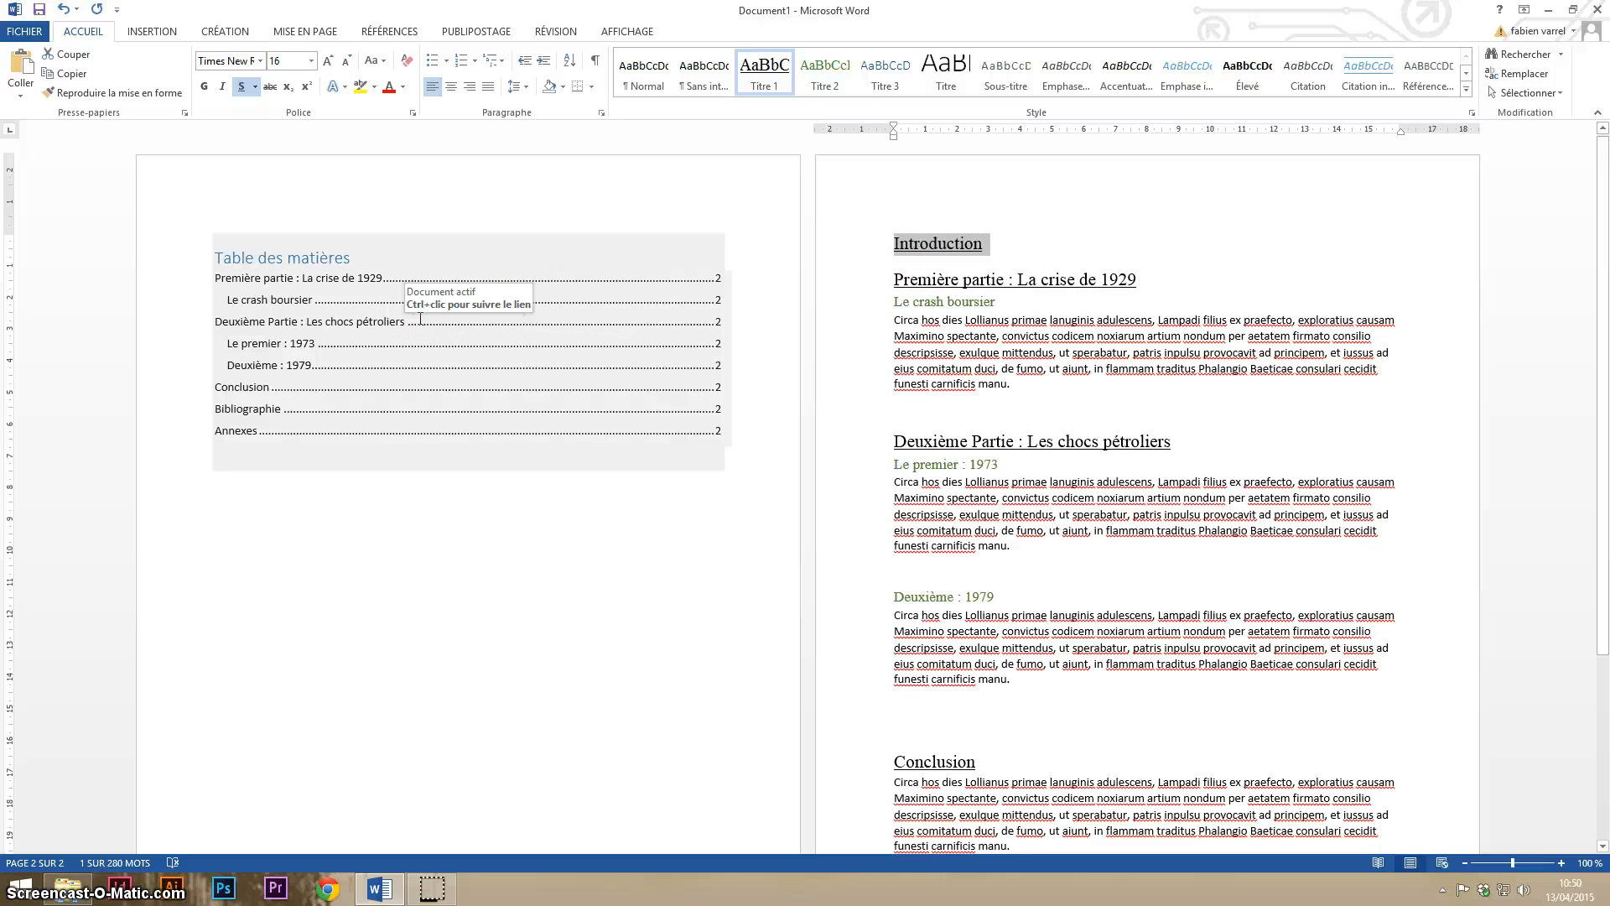
# - Update the entire table of contents, including its entries and not only the page numbers
pyautogui.click(390, 319)
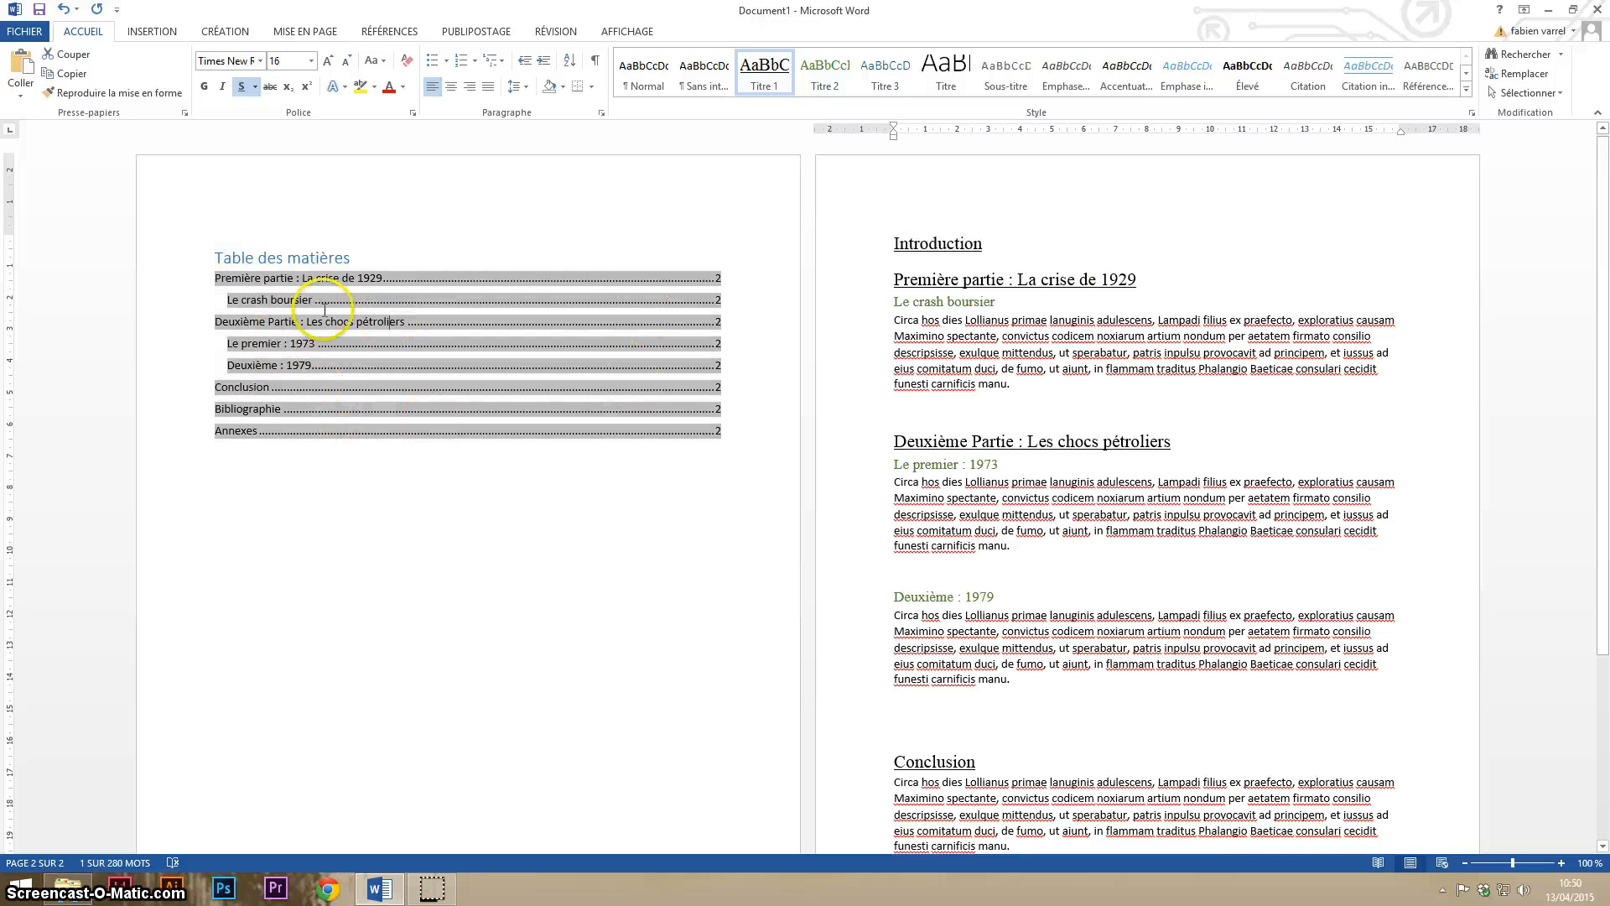
pyautogui.click(362, 258)
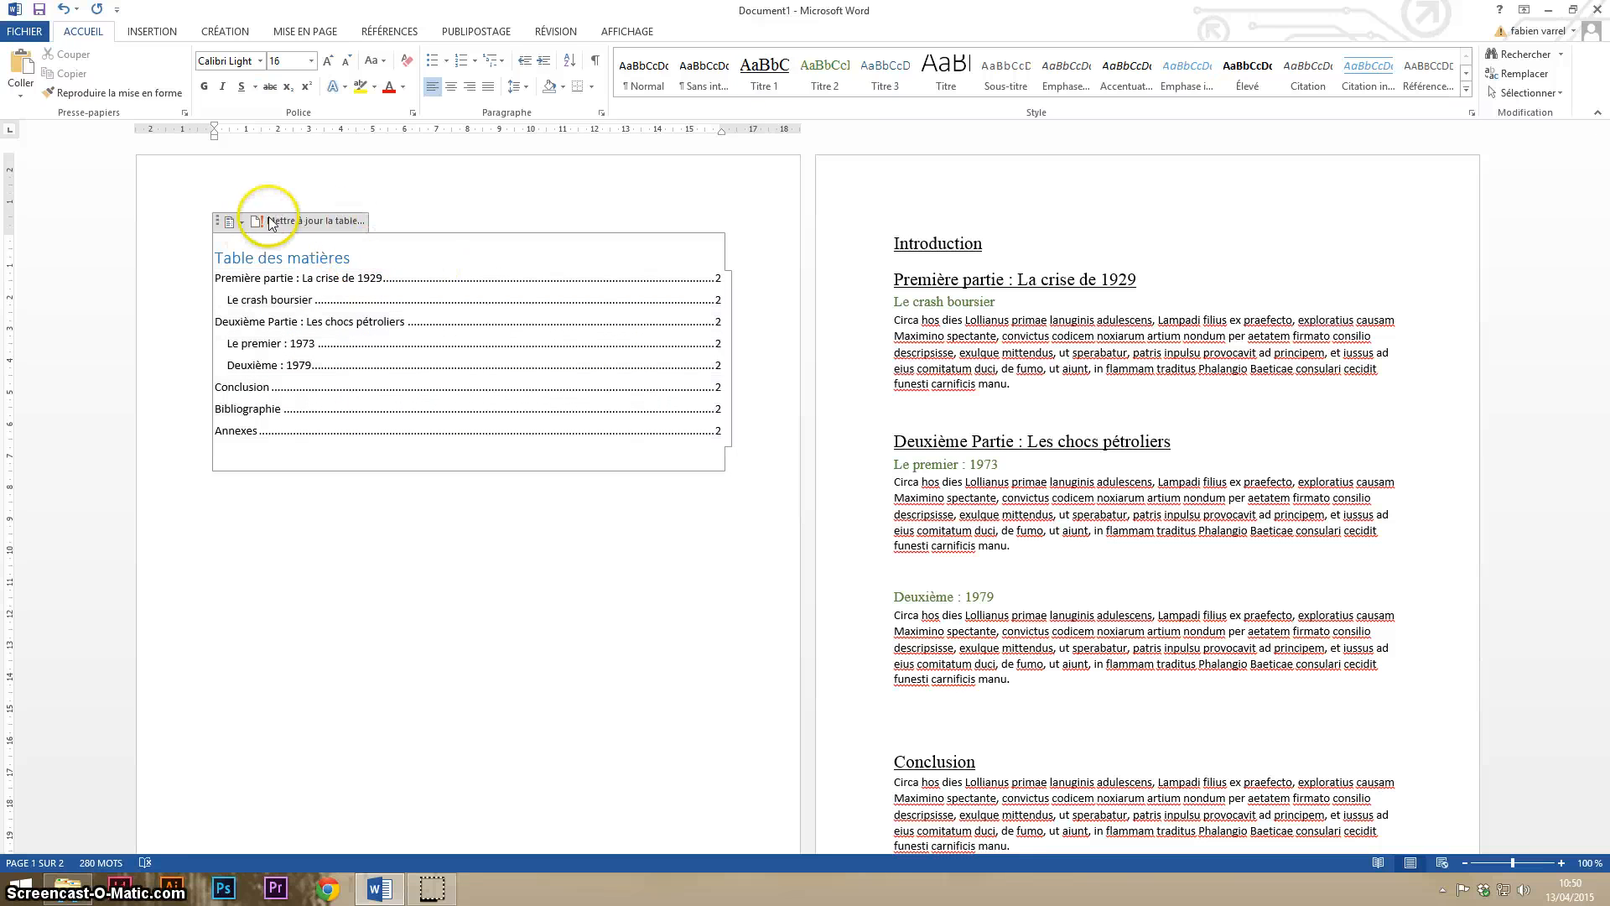
pyautogui.click(295, 222)
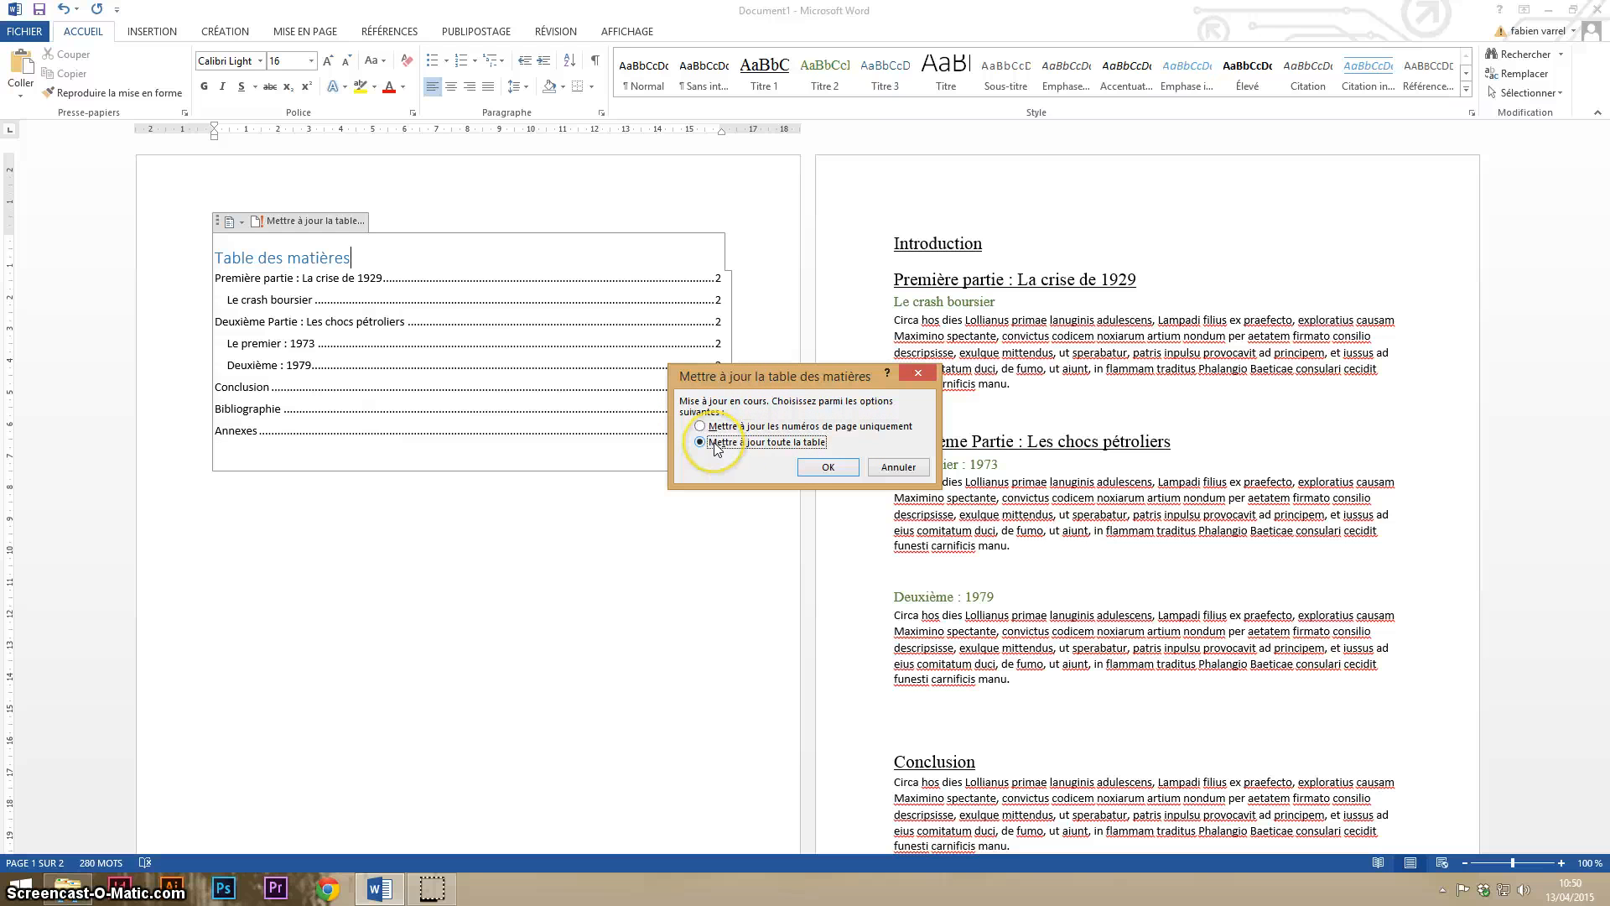
pyautogui.click(828, 470)
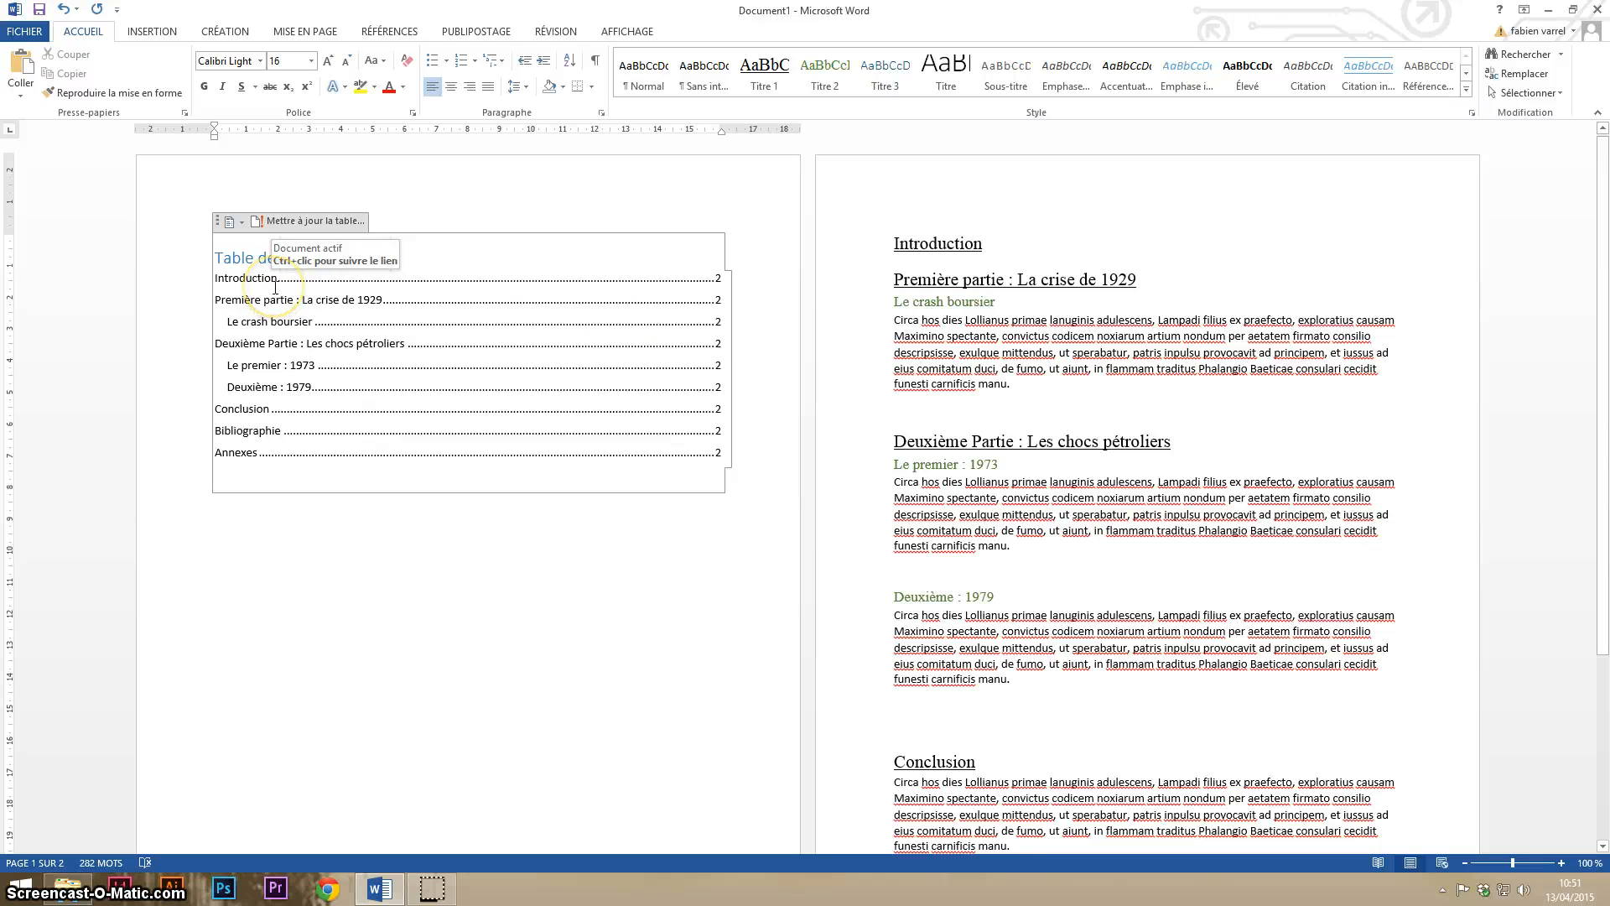
pyautogui.scroll(-5, 805, 609)
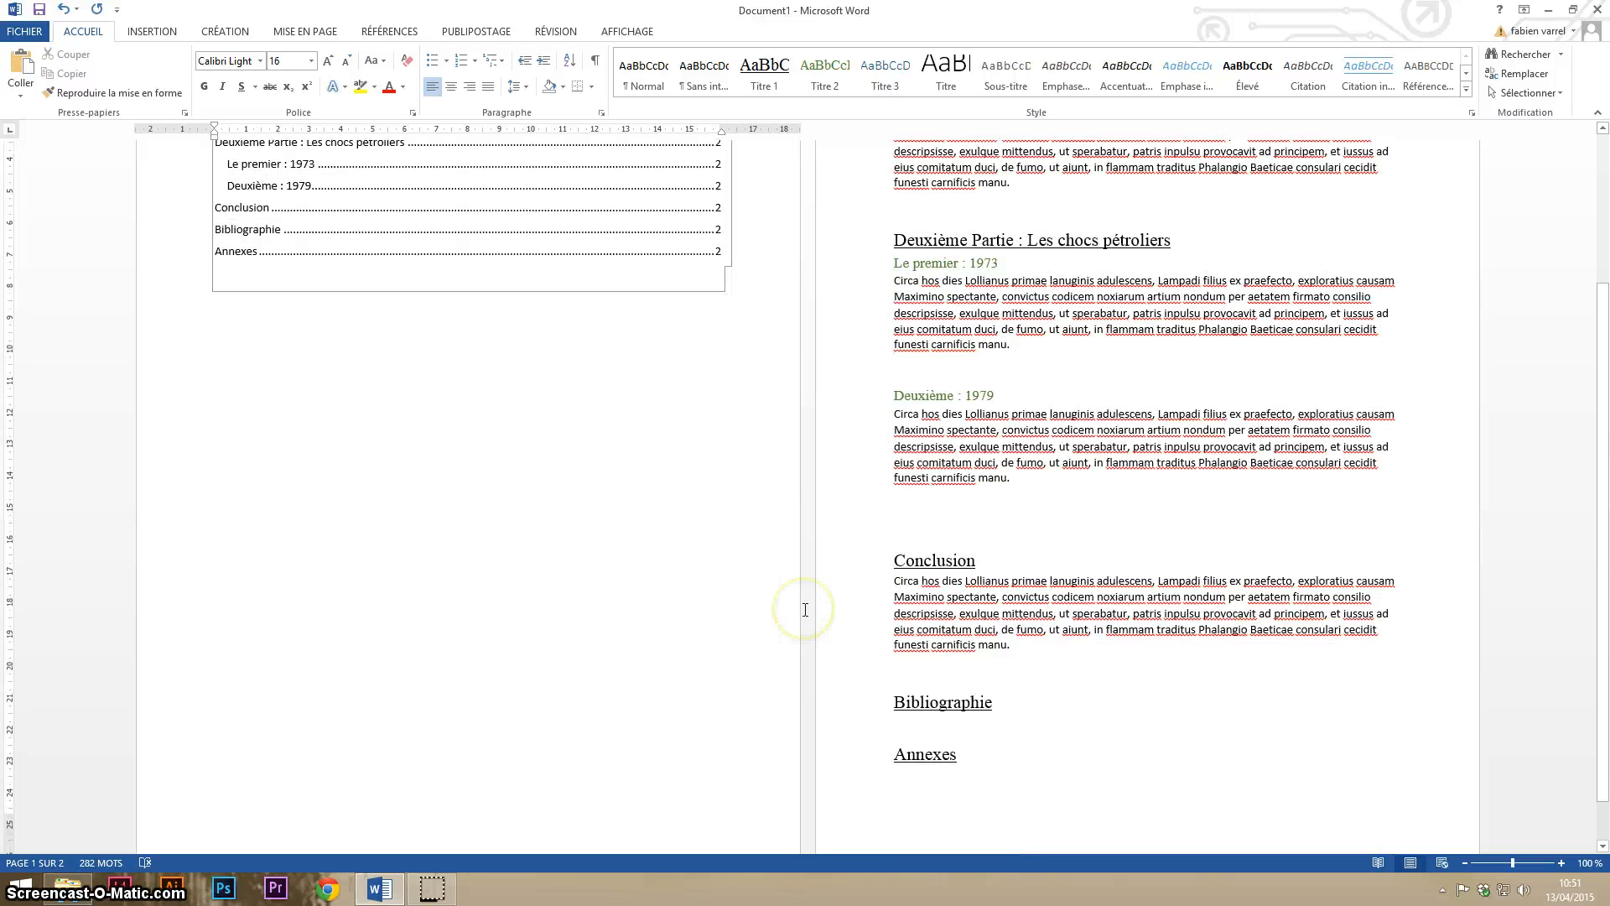
pyautogui.scroll(-2, 847, 729)
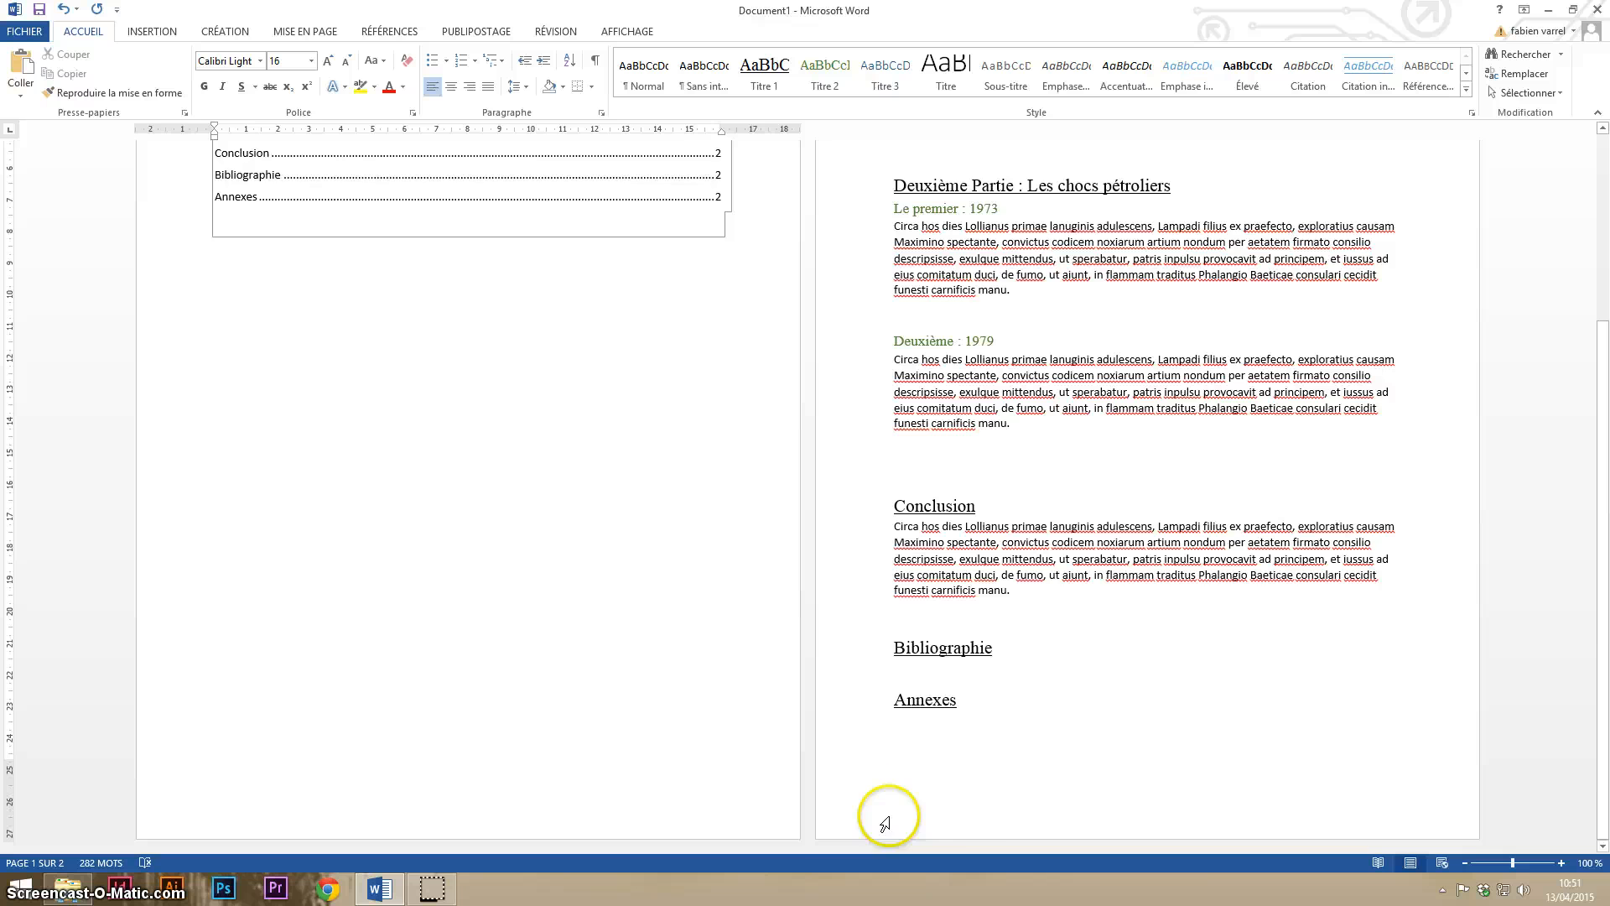
pyautogui.scroll(7, 745, 411)
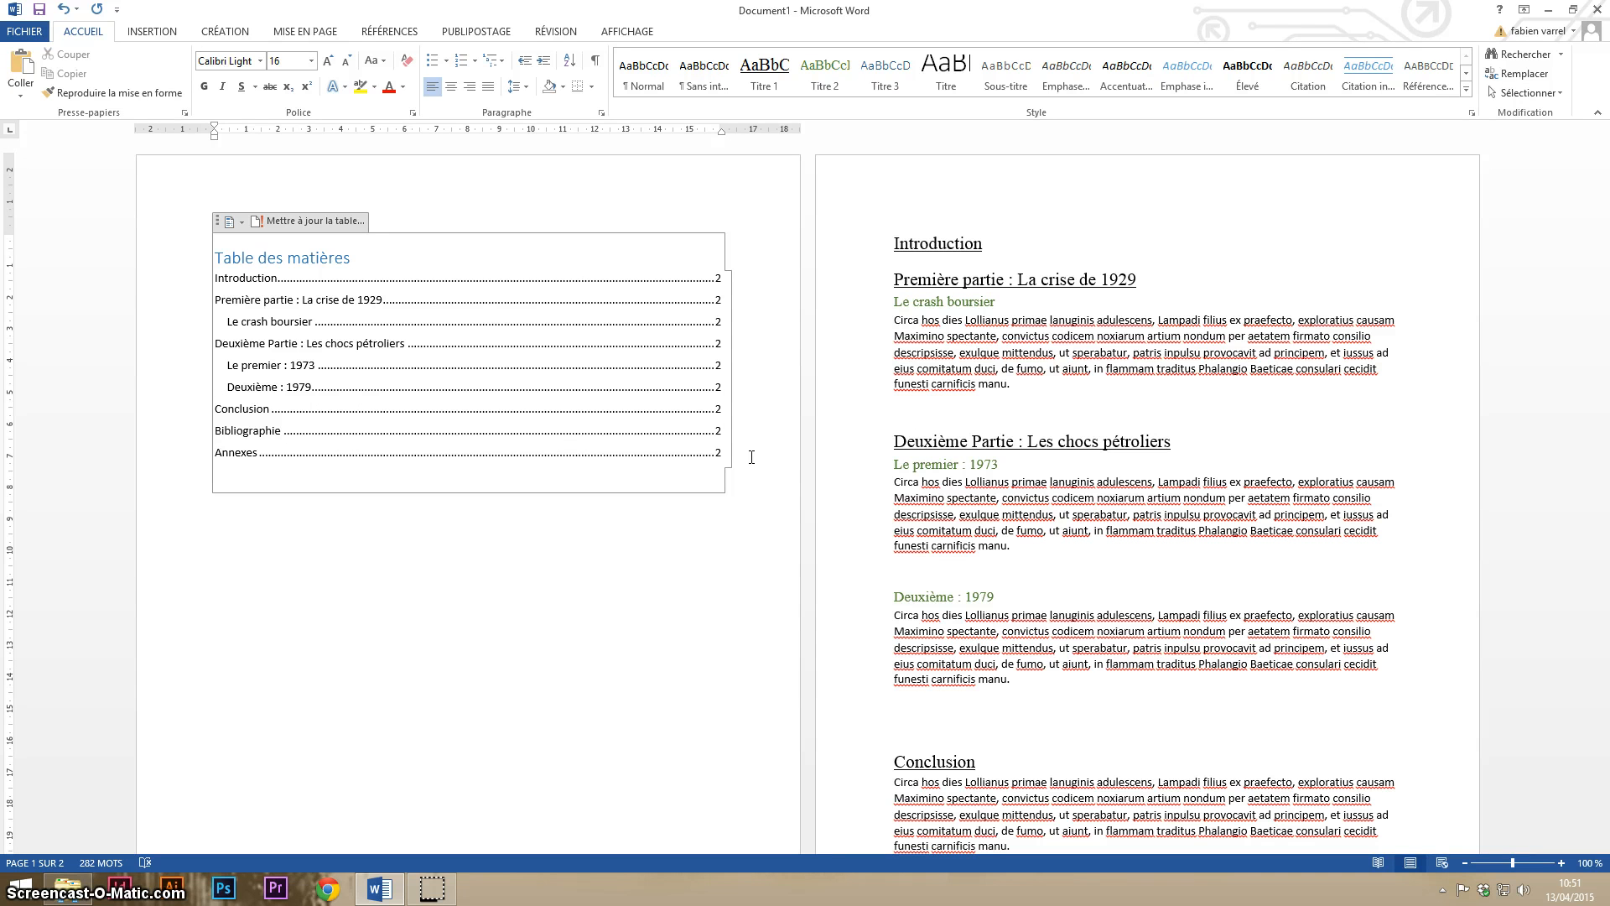
pyautogui.click(236, 222)
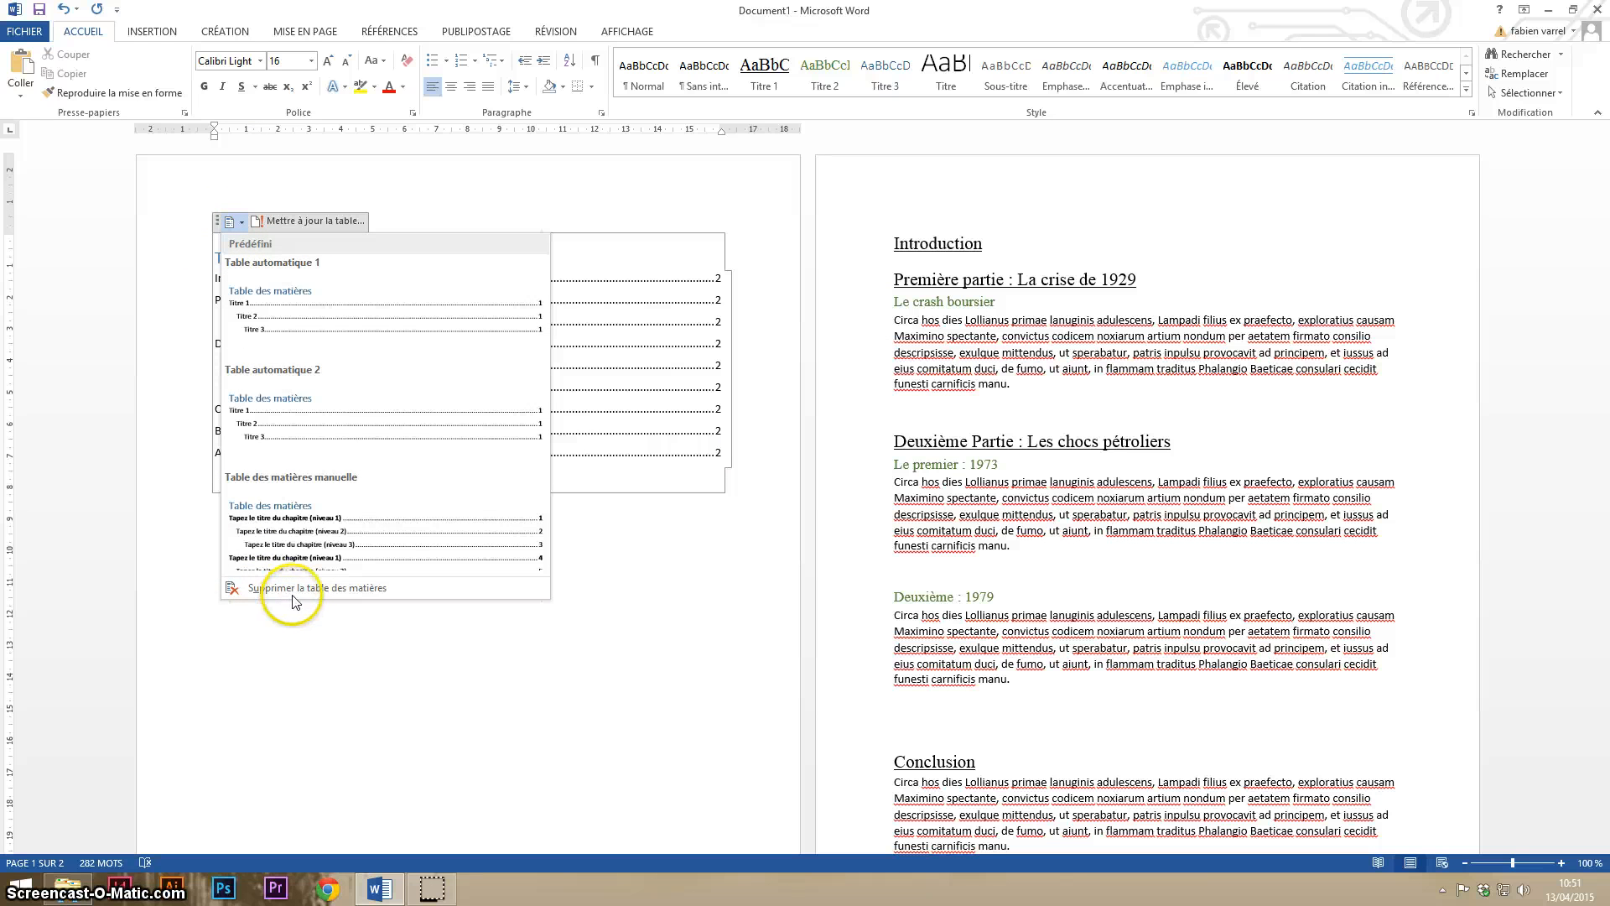
pyautogui.press('Escape')
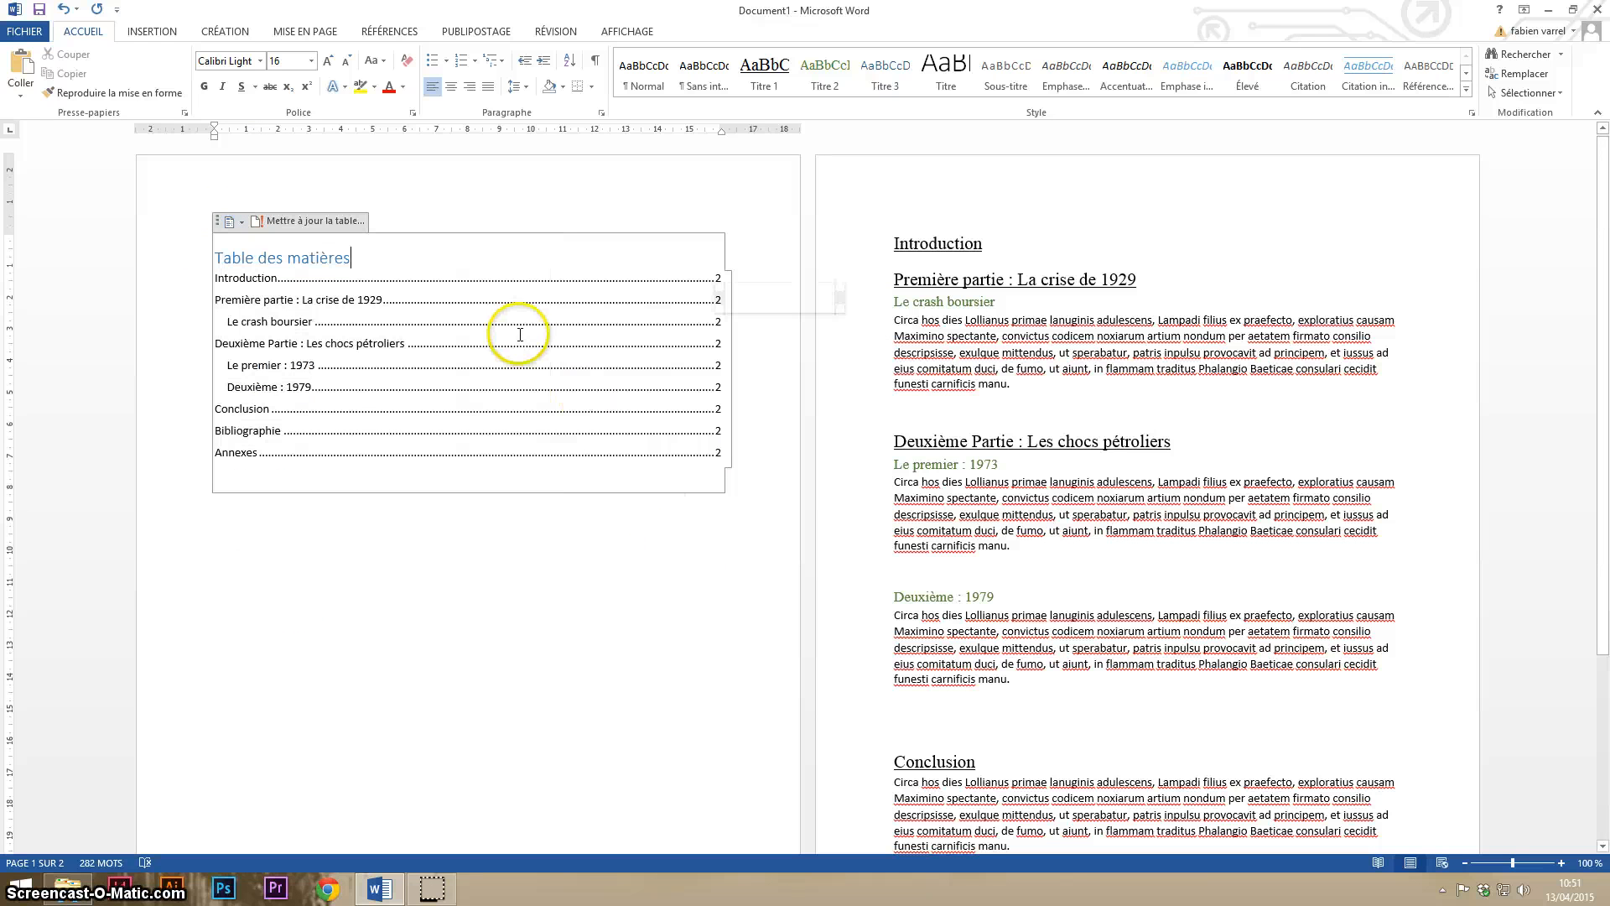
# - Replace the table of contents title with "Sommaire" and centre it
pyautogui.moveTo(215, 258); pyautogui.dragTo(306, 249)
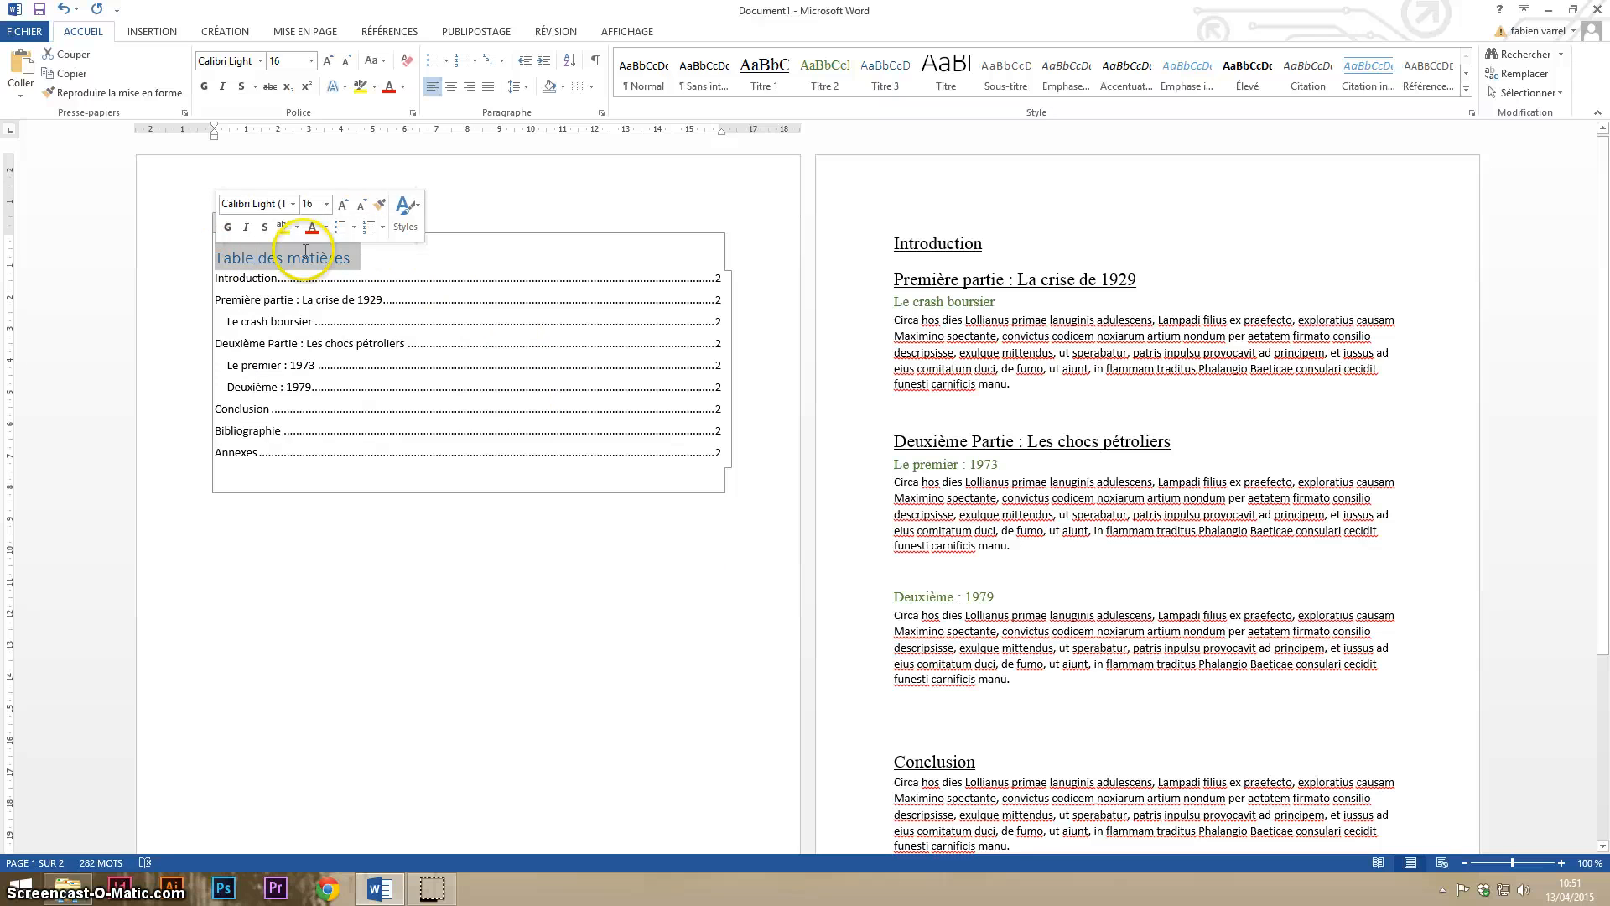
pyautogui.press('Delete')
pyautogui.write('Sommaire')
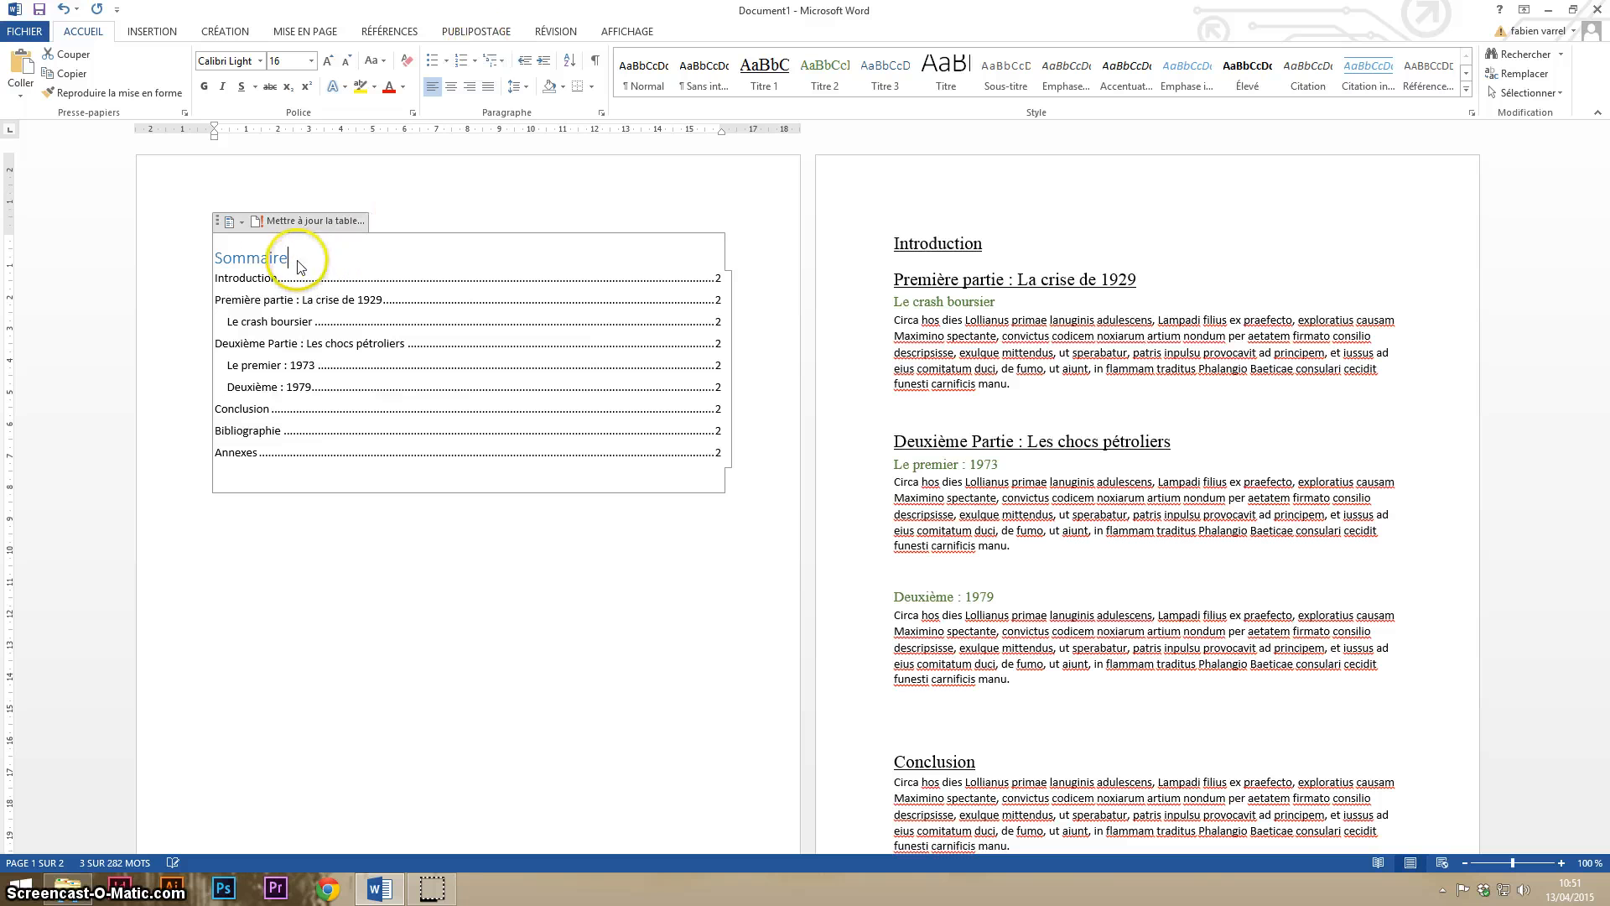
pyautogui.moveTo(289, 257); pyautogui.dragTo(220, 262)
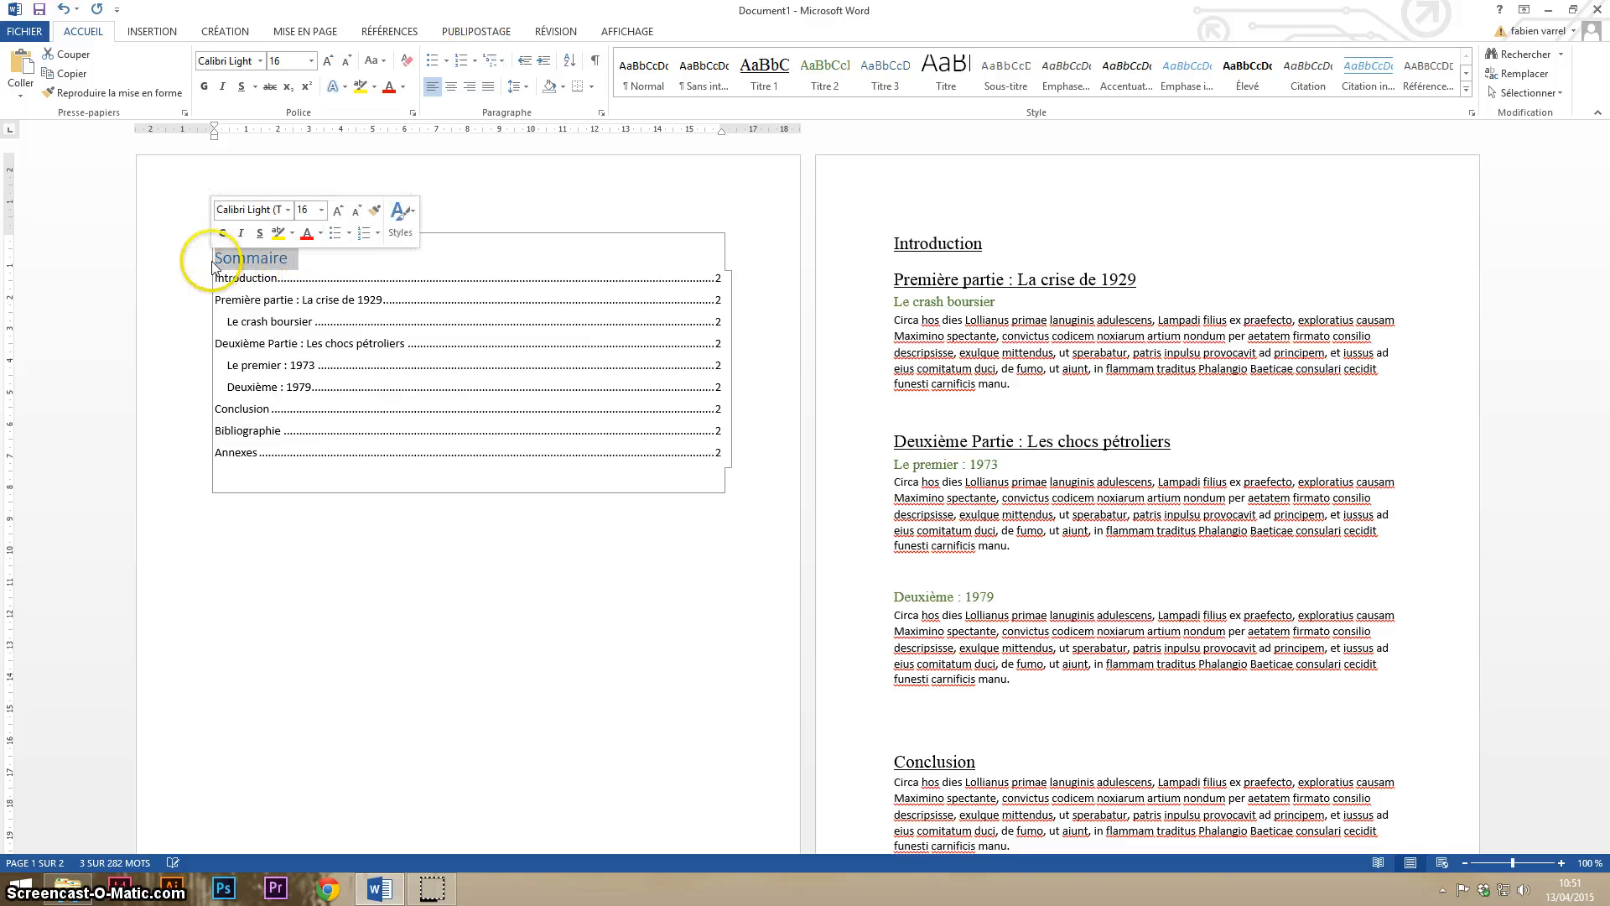
pyautogui.click(456, 88)
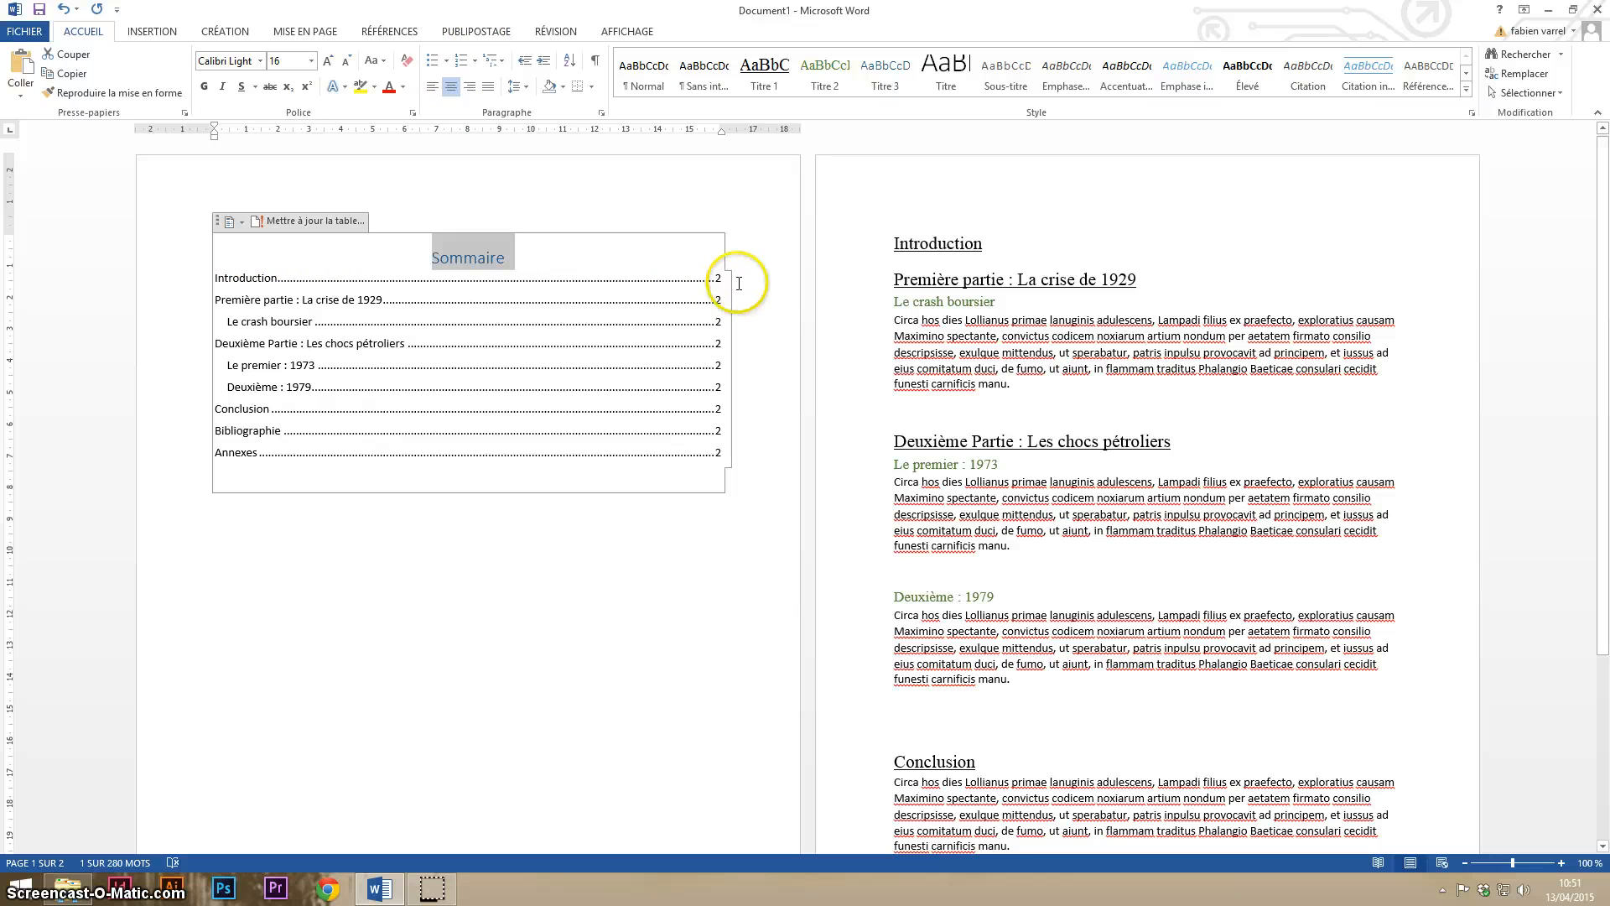
# - Insert a blank line after the "Introduction", "Le crash boursier" and "Deuxième : 1979" entries in the table of contents
pyautogui.click(727, 279)
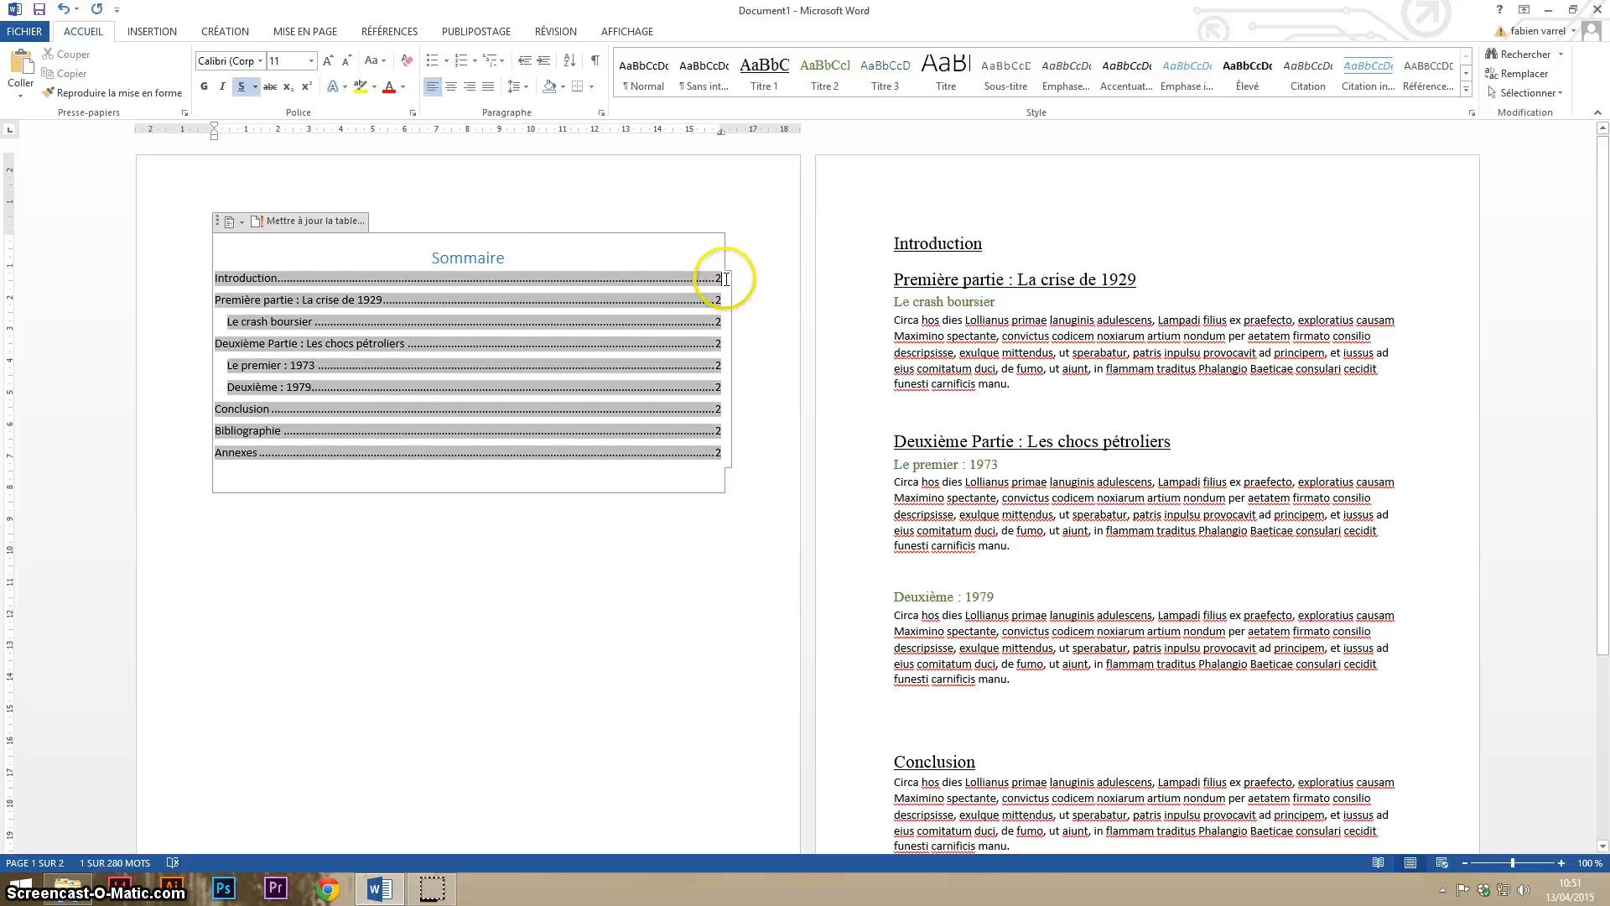
pyautogui.press('Return')
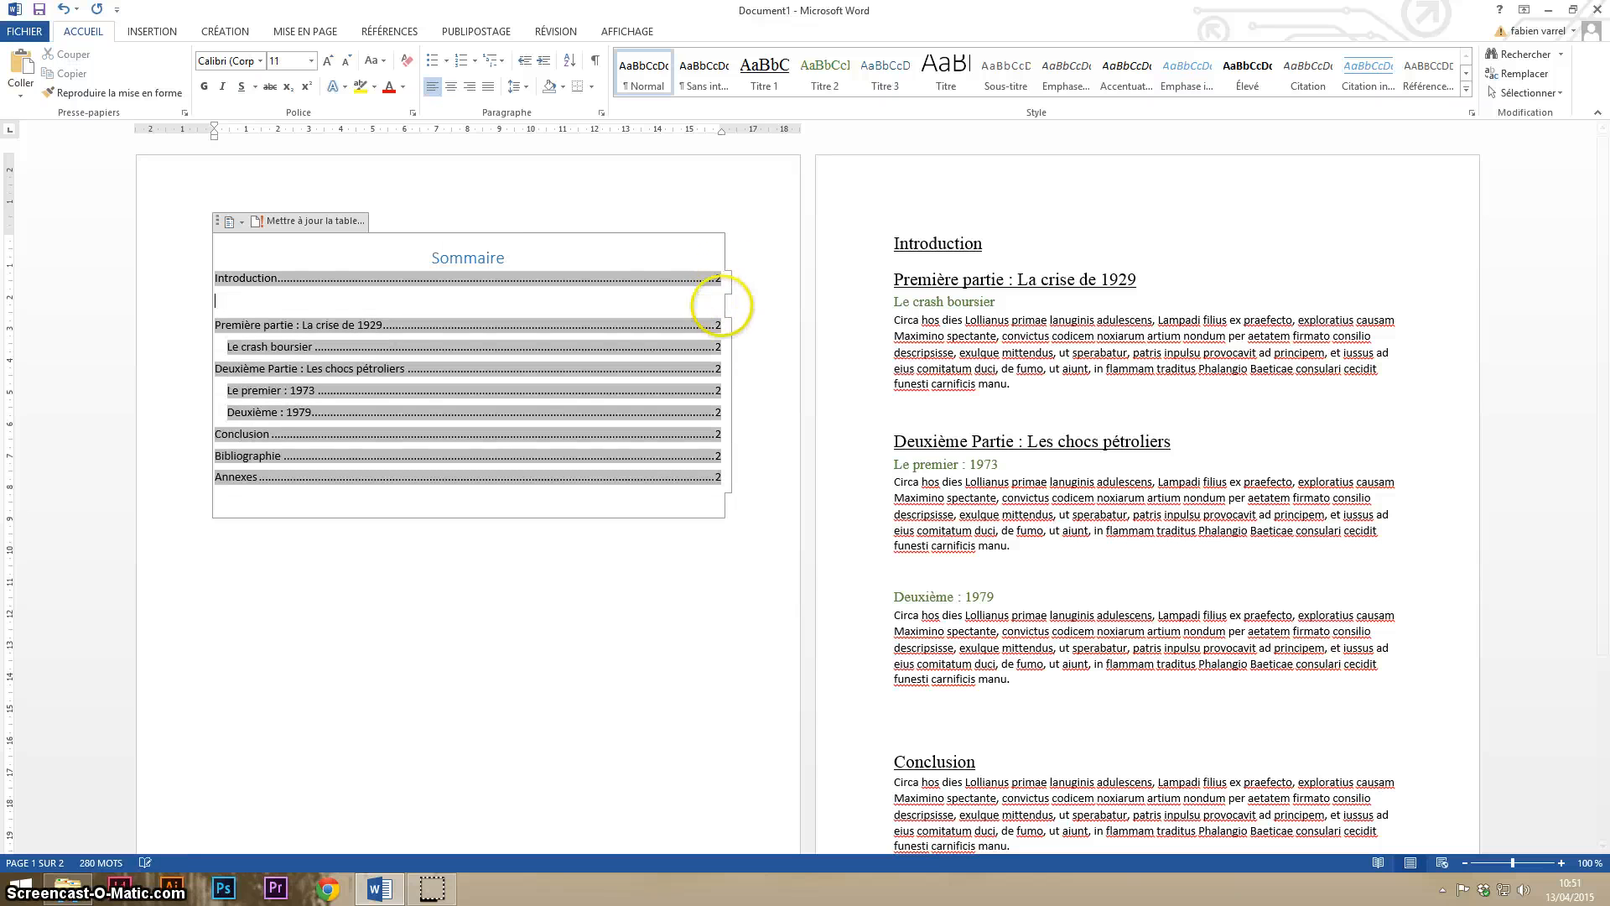
pyautogui.click(730, 348)
pyautogui.press('Return')
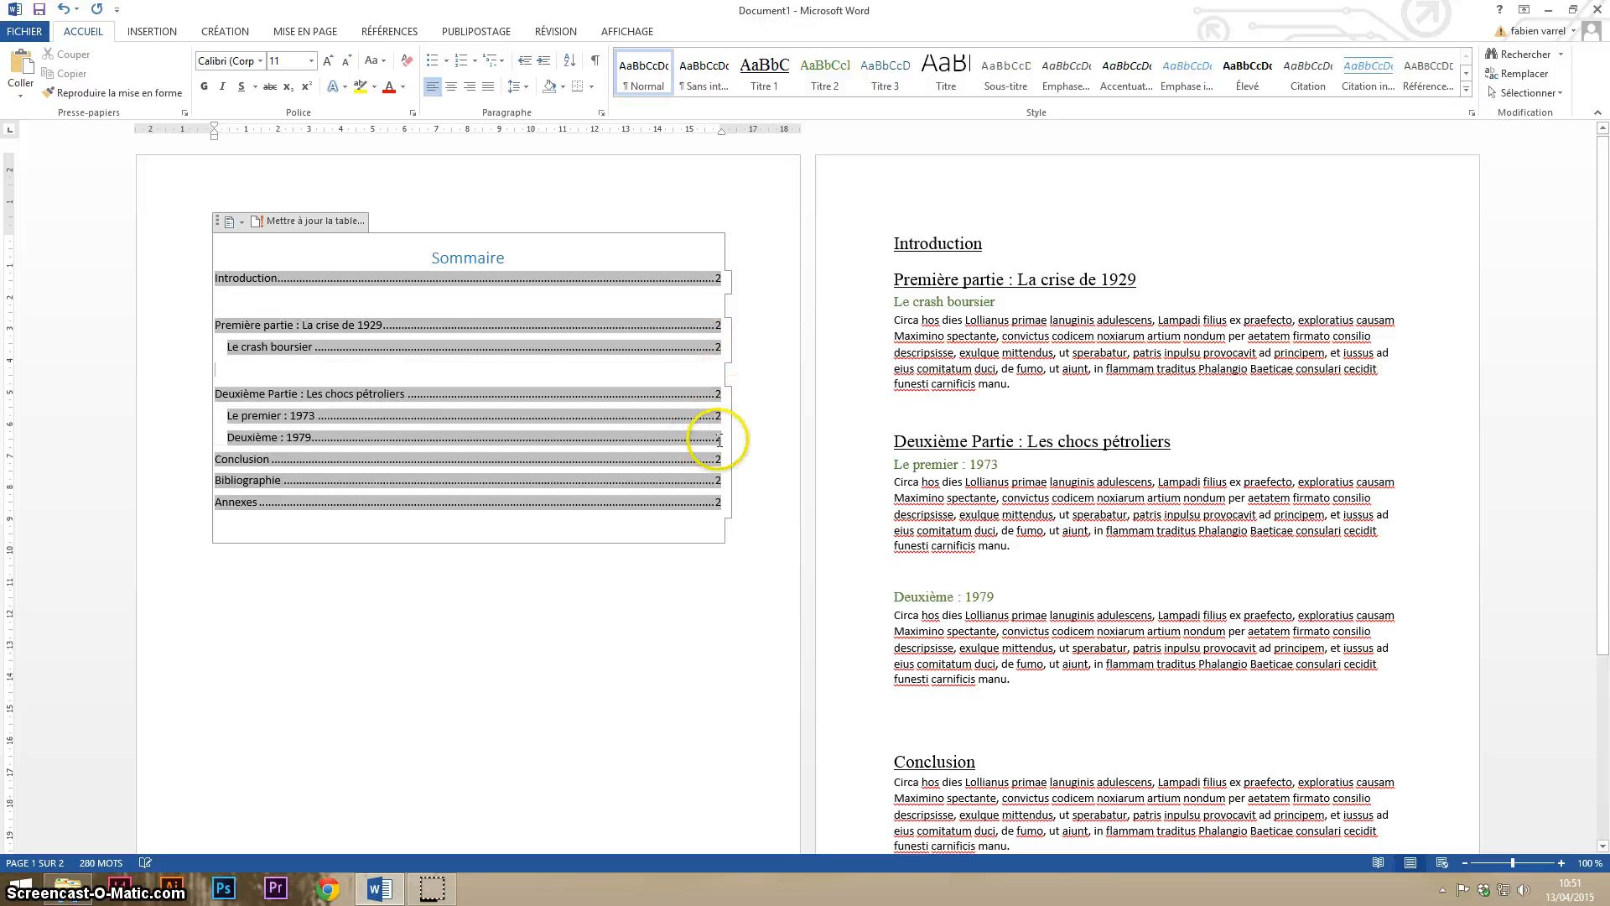
pyautogui.click(728, 438)
pyautogui.press('Return')
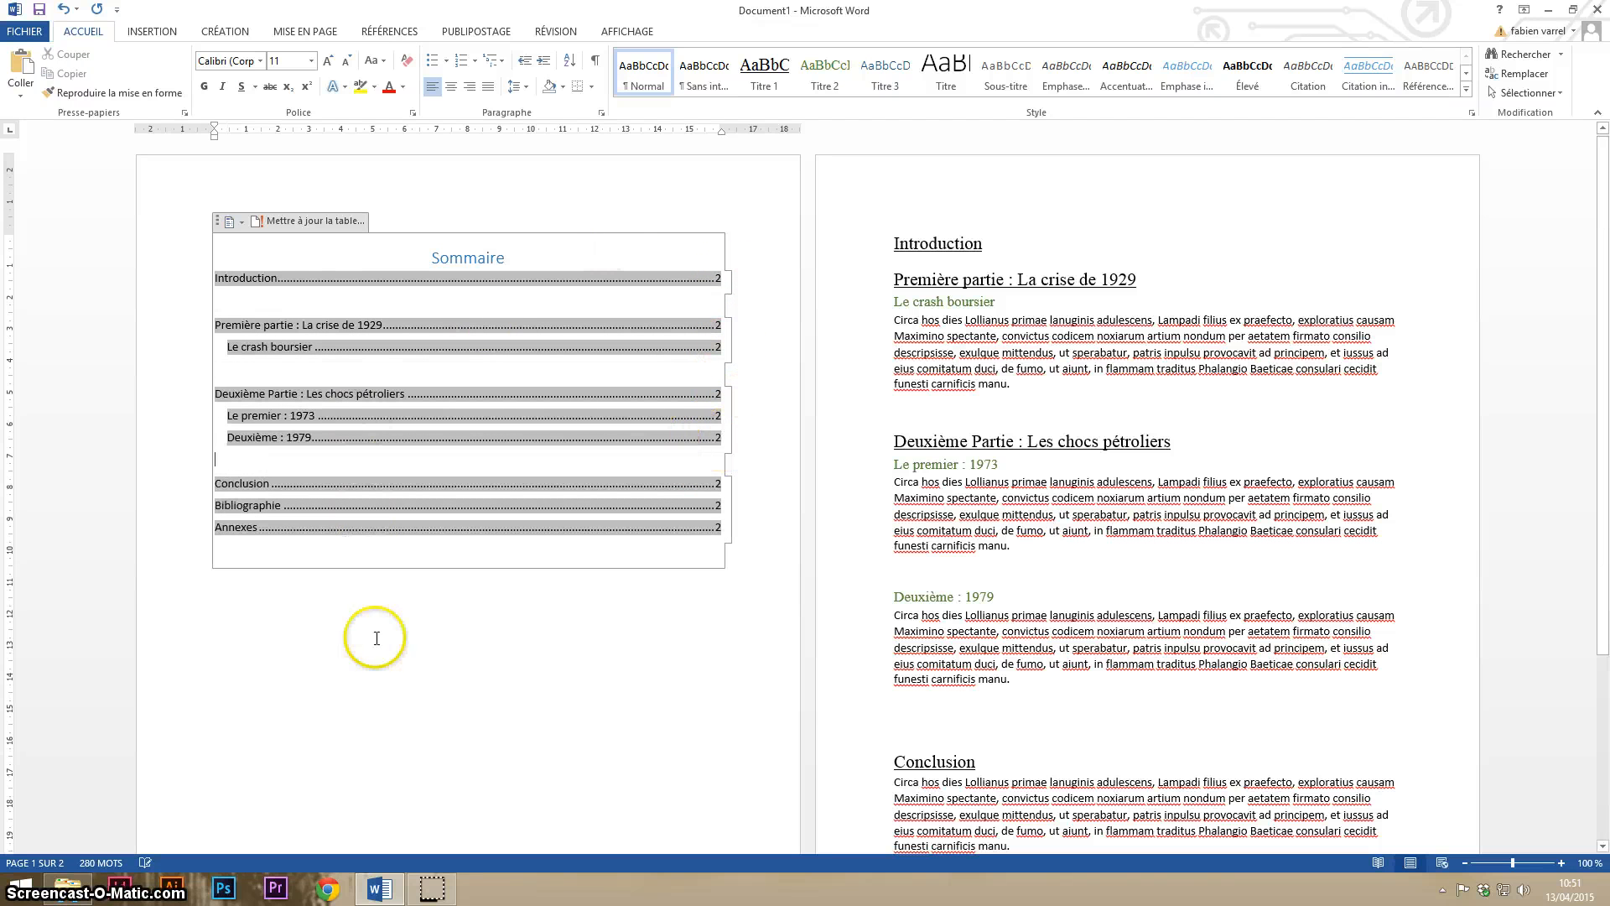
pyautogui.click(377, 642)
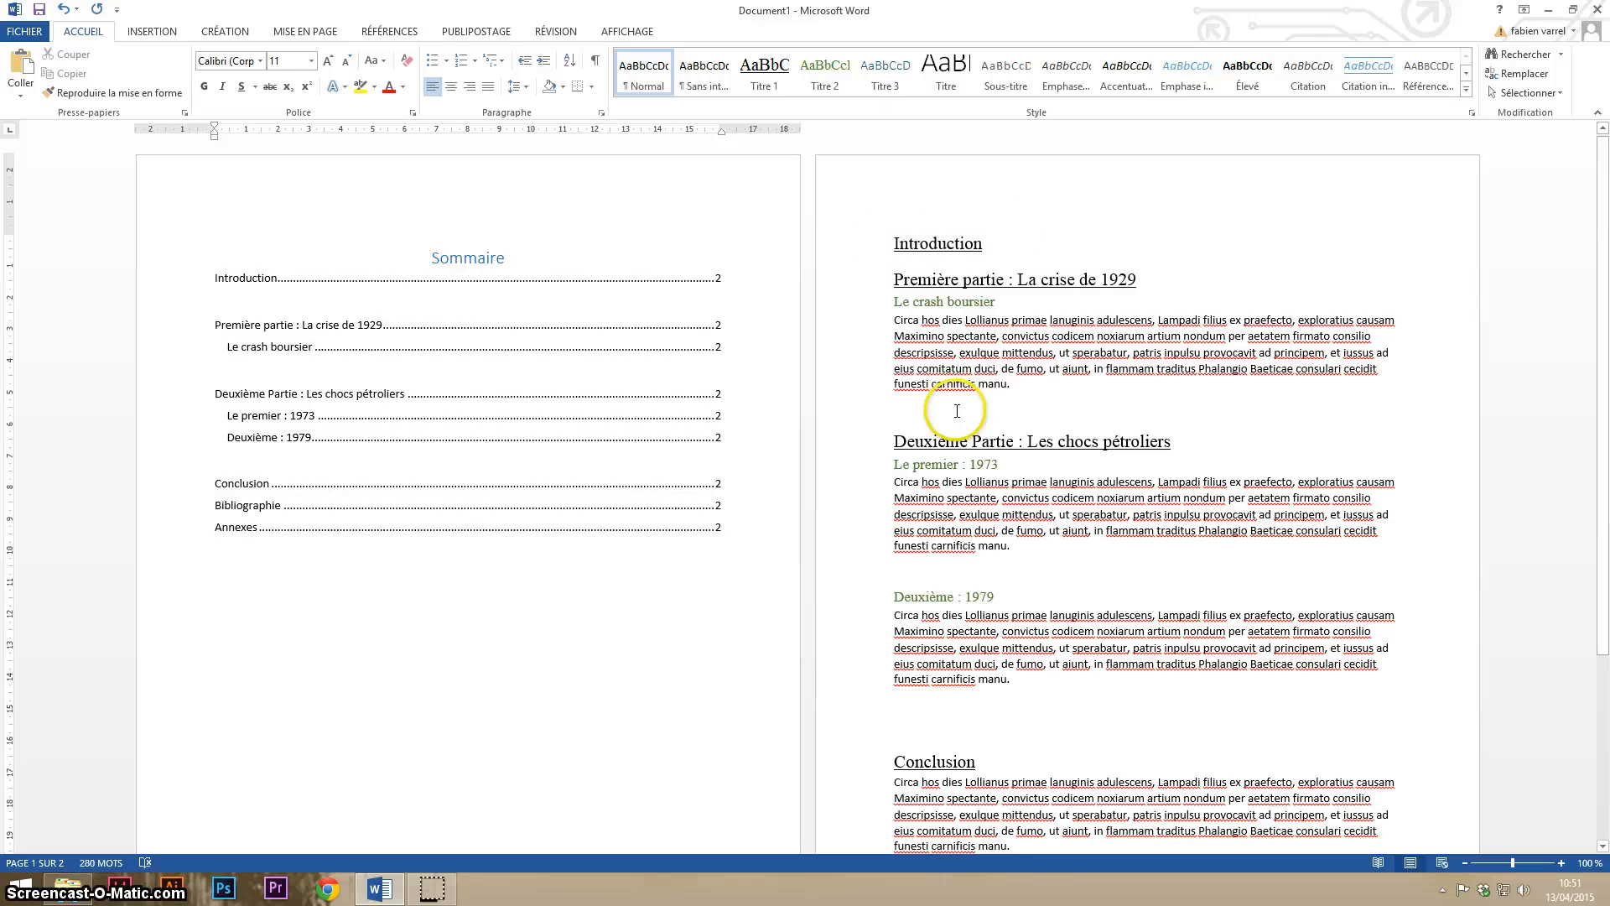
pyautogui.scroll(-2, 955, 410)
pyautogui.scroll(-2, 955, 410)
pyautogui.scroll(2, 927, 413)
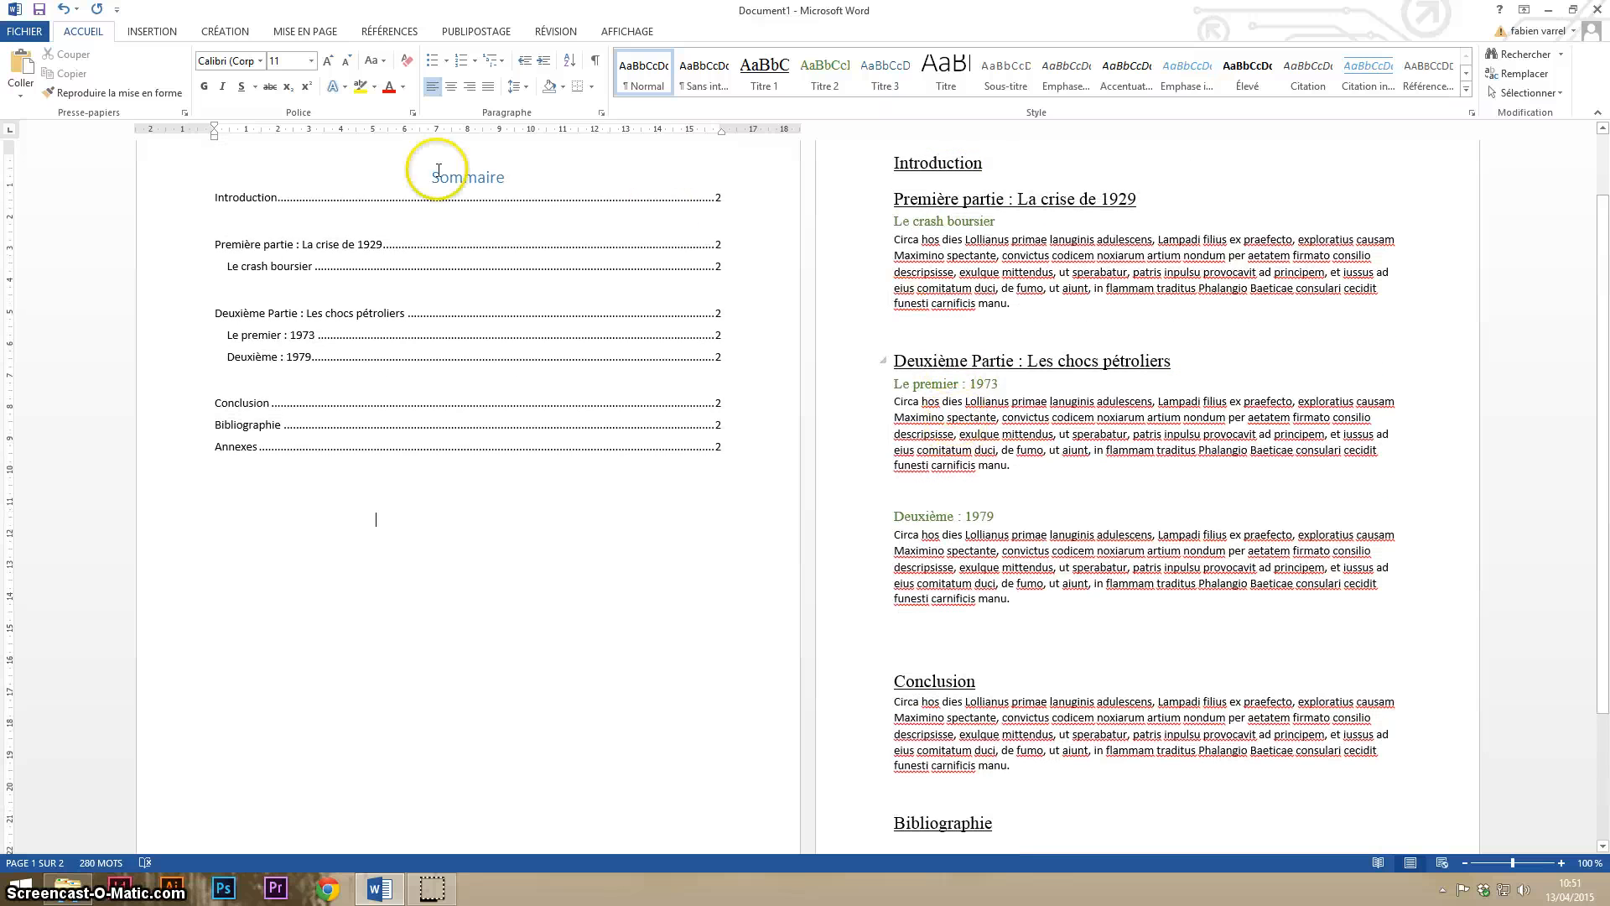
pyautogui.scroll(-3, 719, 424)
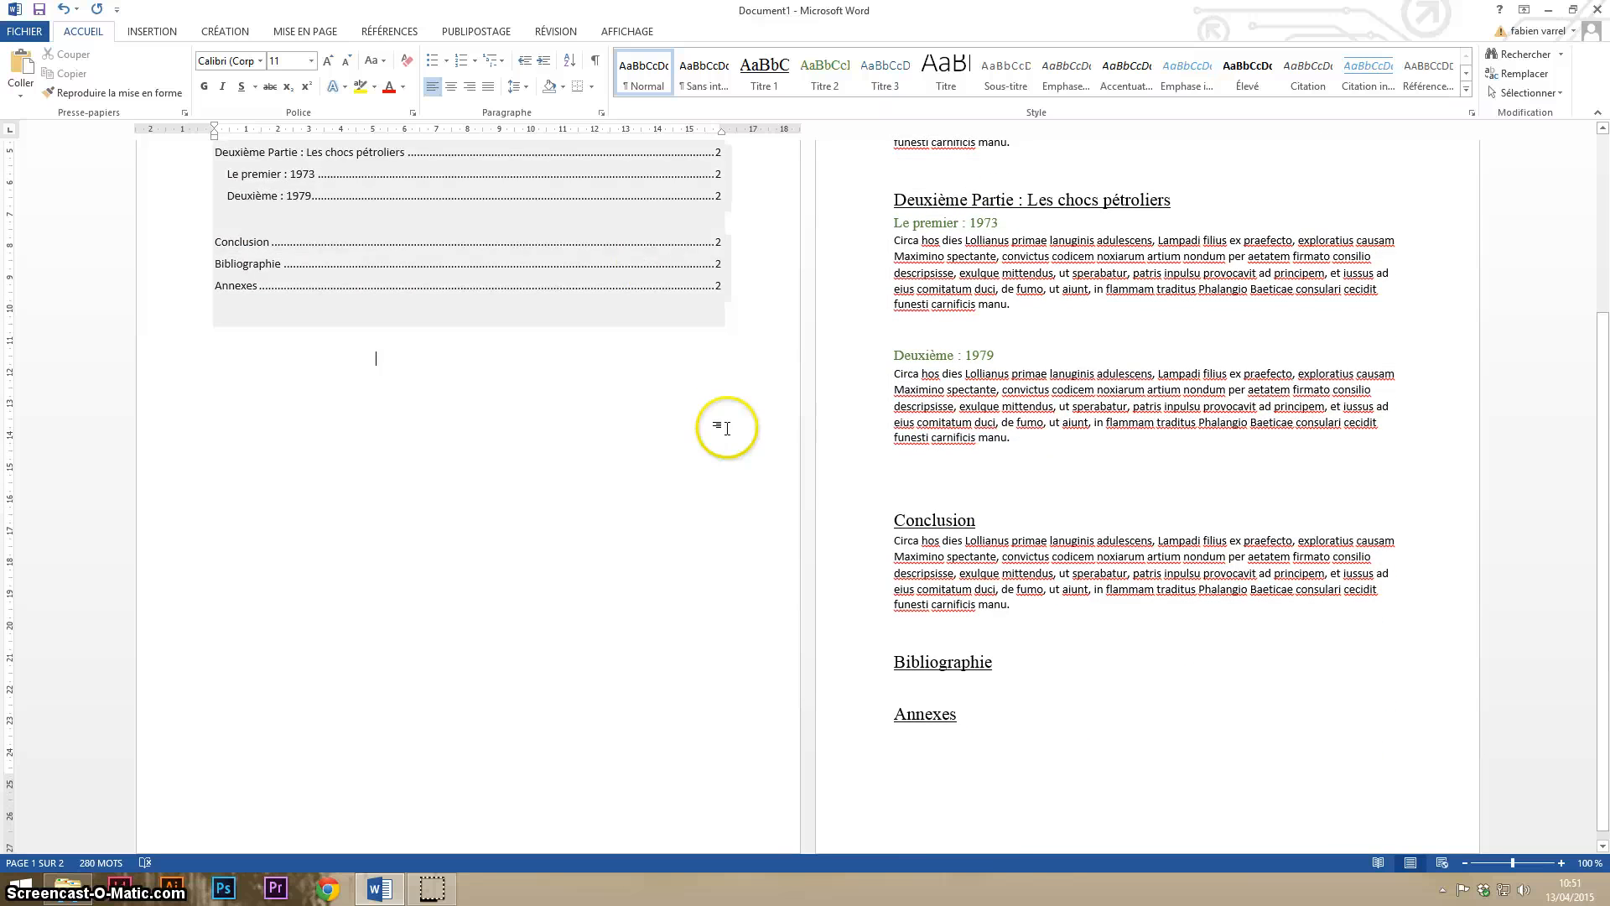
pyautogui.scroll(3, 740, 416)
pyautogui.scroll(2, 745, 407)
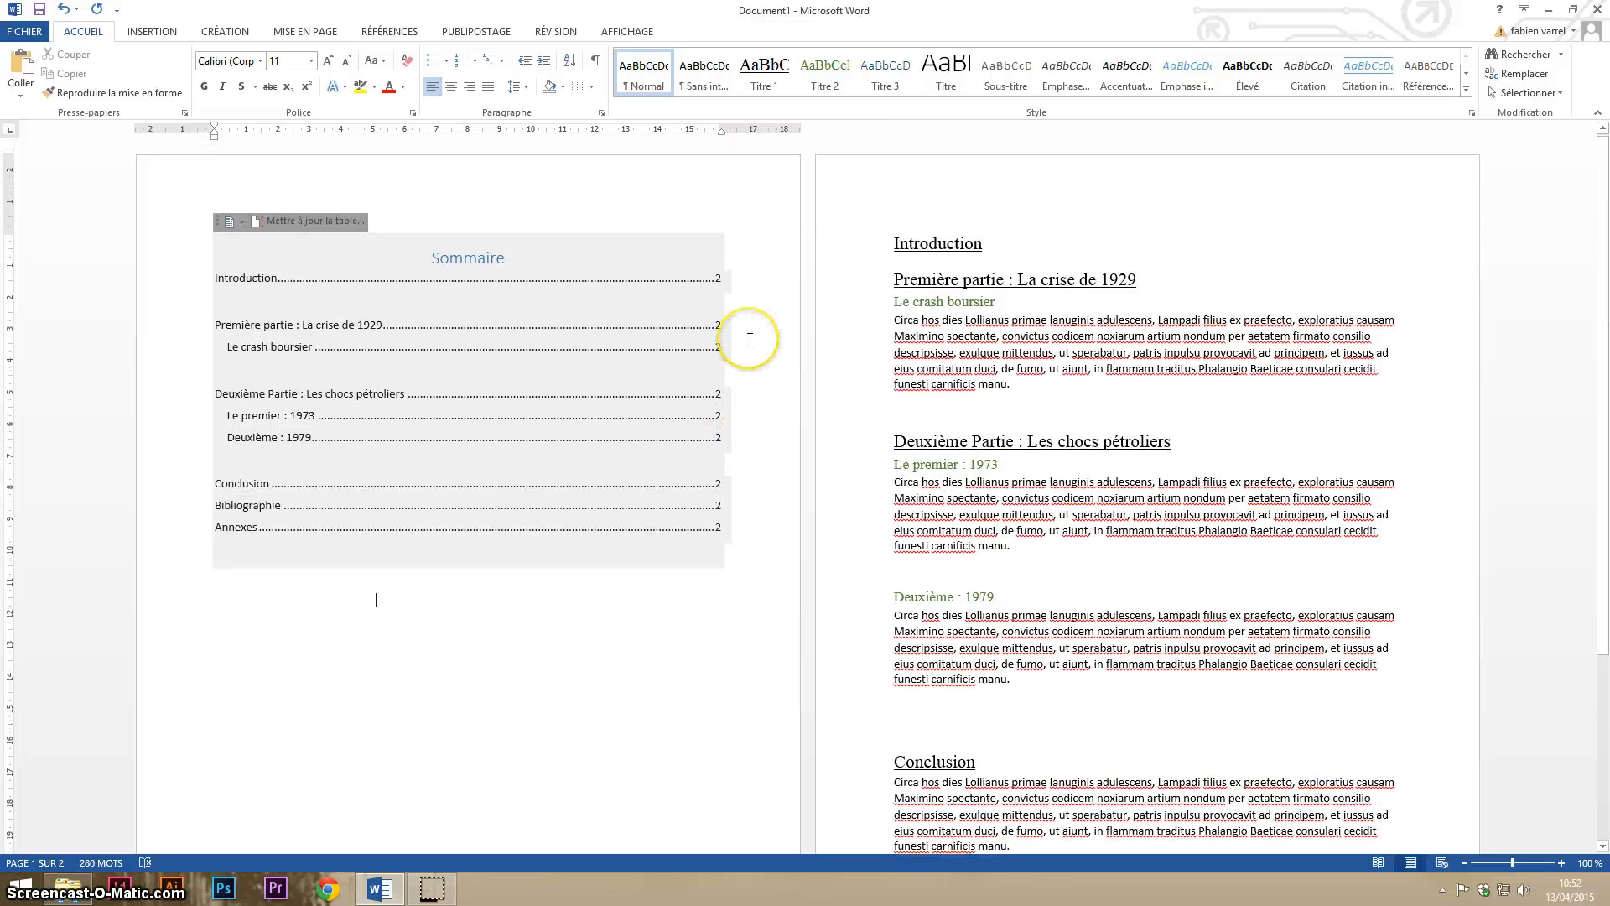